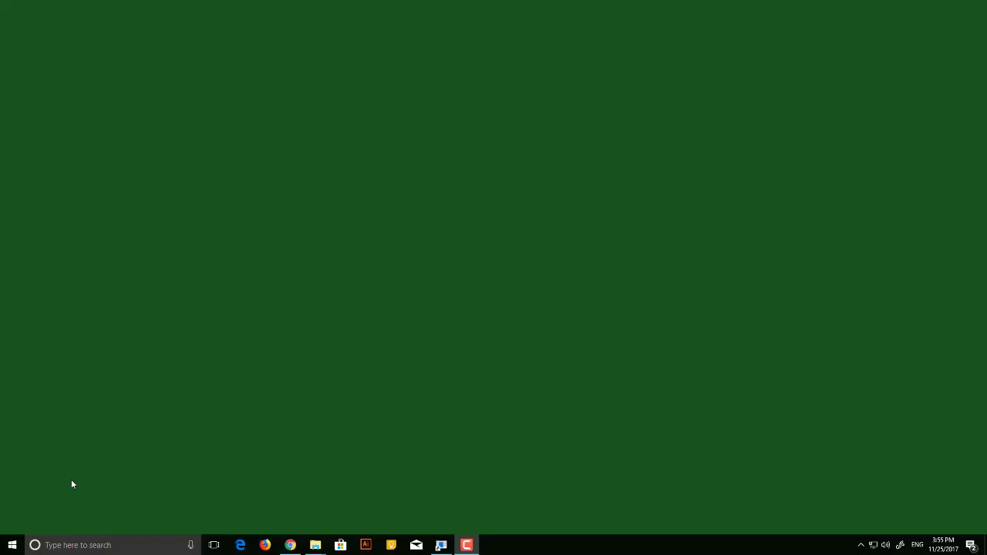
Launch Lightroom from the Start menu and create a new catalog named My Catalog1
left_click(13, 544)
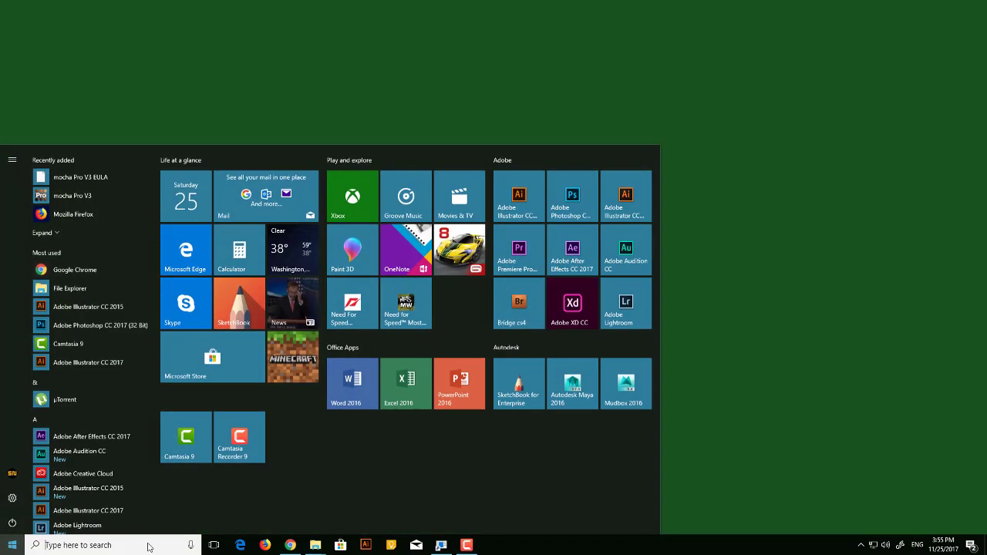
left_click(627, 308)
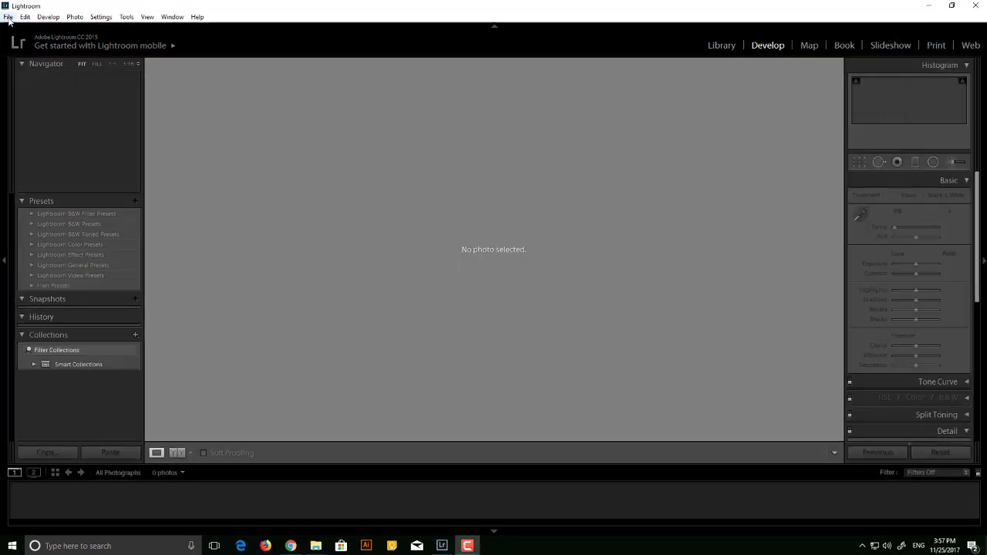
left_click(8, 16)
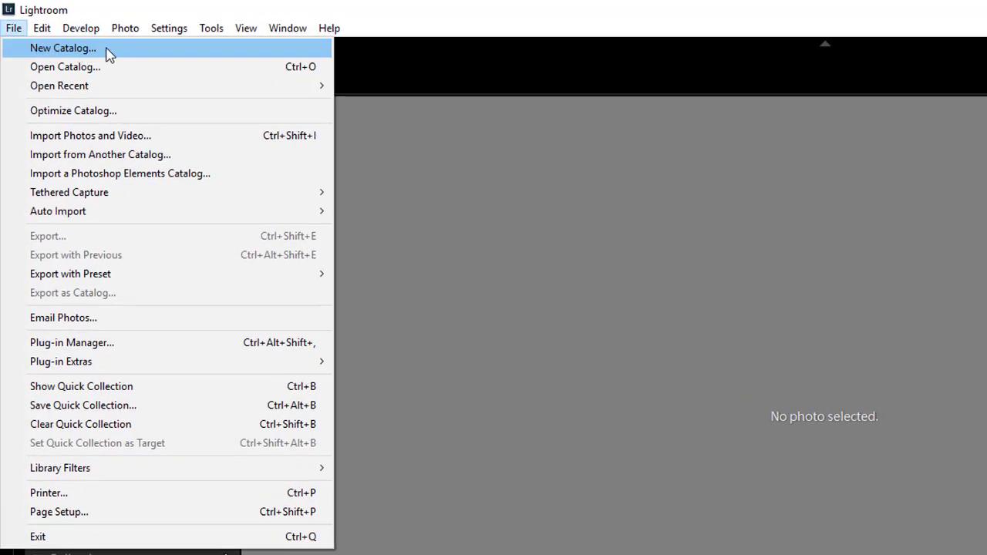
left_click(109, 52)
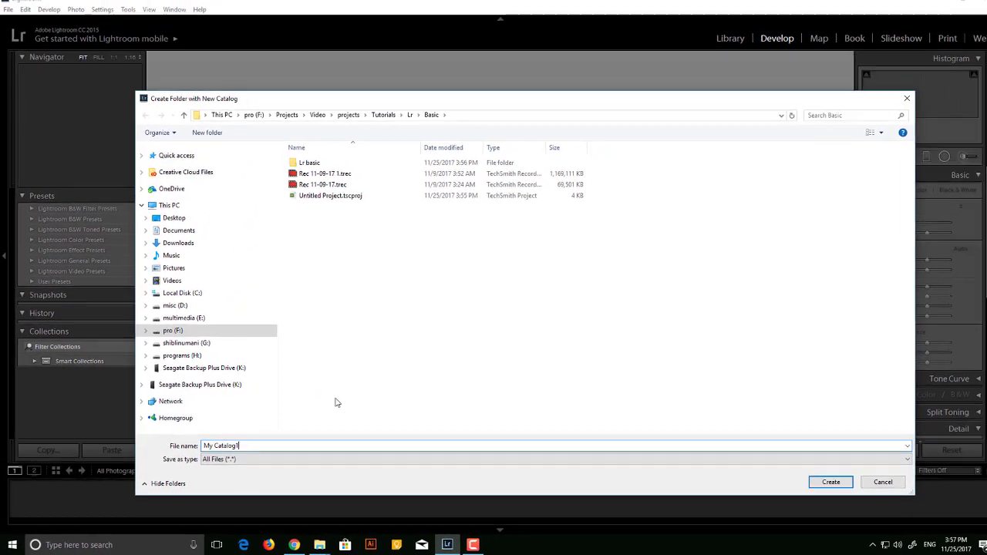
left_click(819, 482)
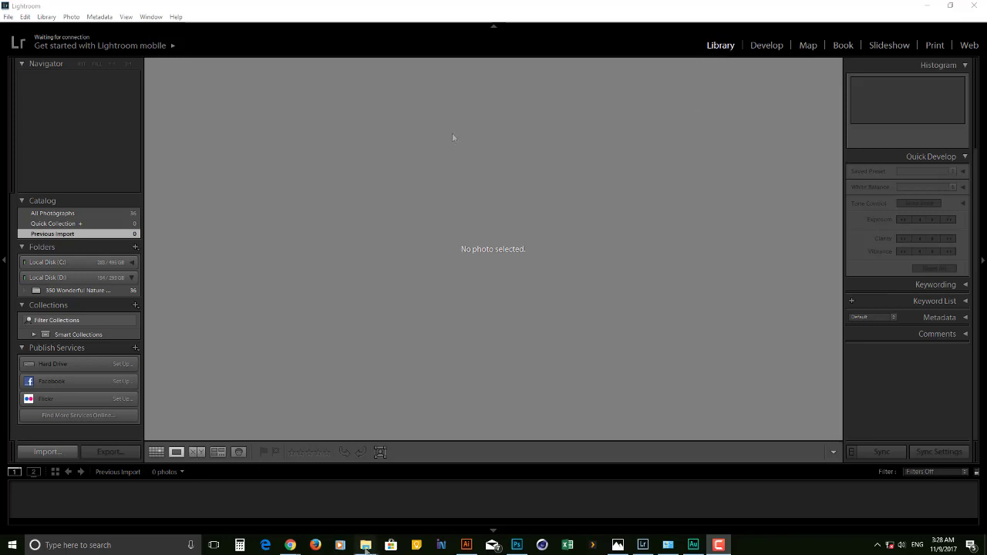
Drag the nature wallpaper photos, including 001.JPG, from File Explorer onto Lightroom to import them
mouse_move(367, 548)
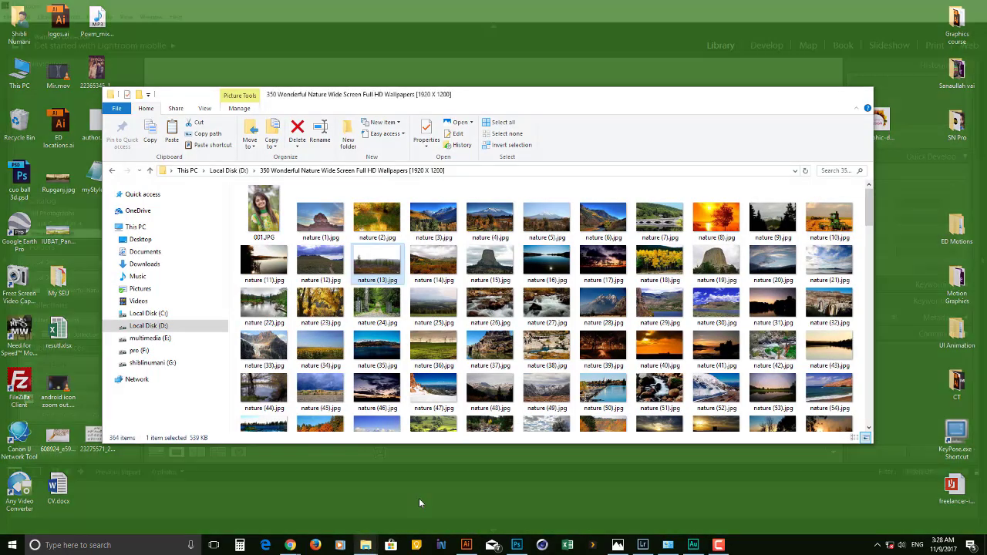
left_click(420, 505)
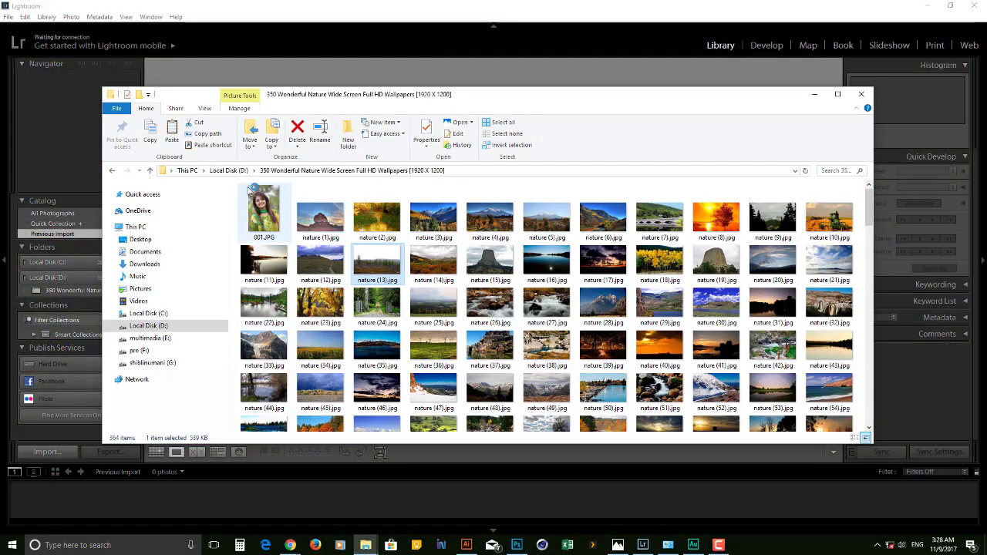
left_click(283, 218)
left_click_drag(234, 183, 799, 370)
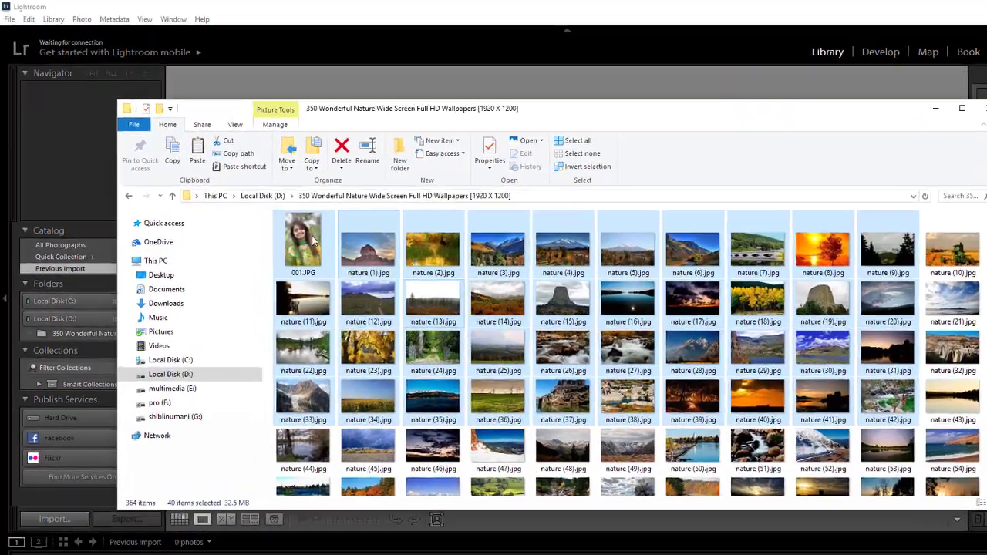
left_click_drag(312, 241, 372, 90)
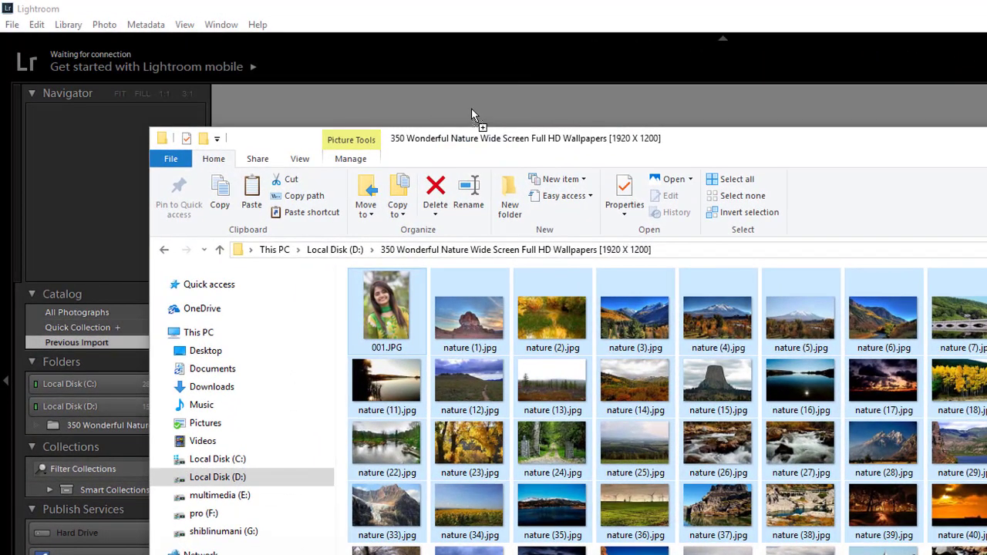
mouse_move(450, 99)
left_mouse_down()
mouse_move(473, 95)
mouse_move(462, 100)
left_mouse_up()
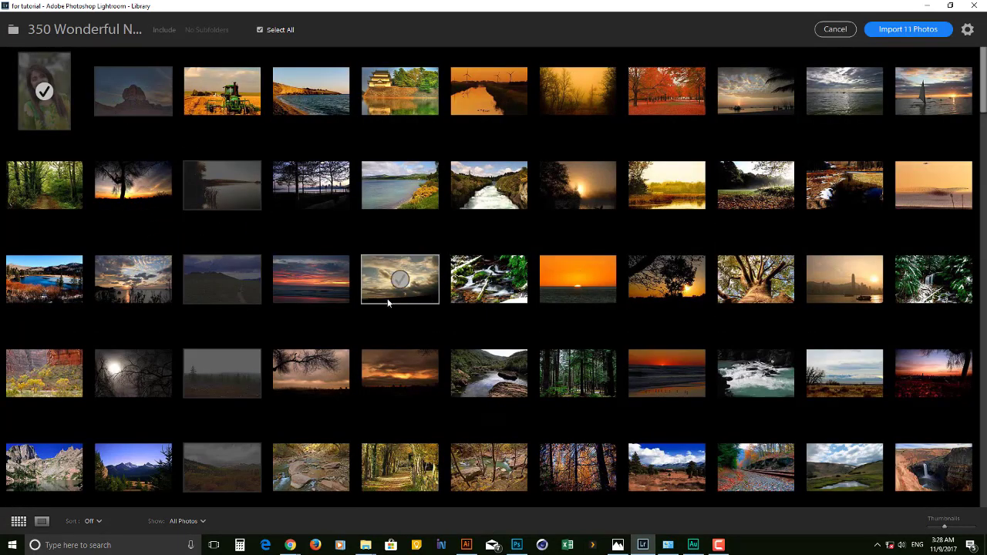
Tick the sunset, orange sunset and other extra thumbnails so 15 are checked, then import them
left_click(310, 279)
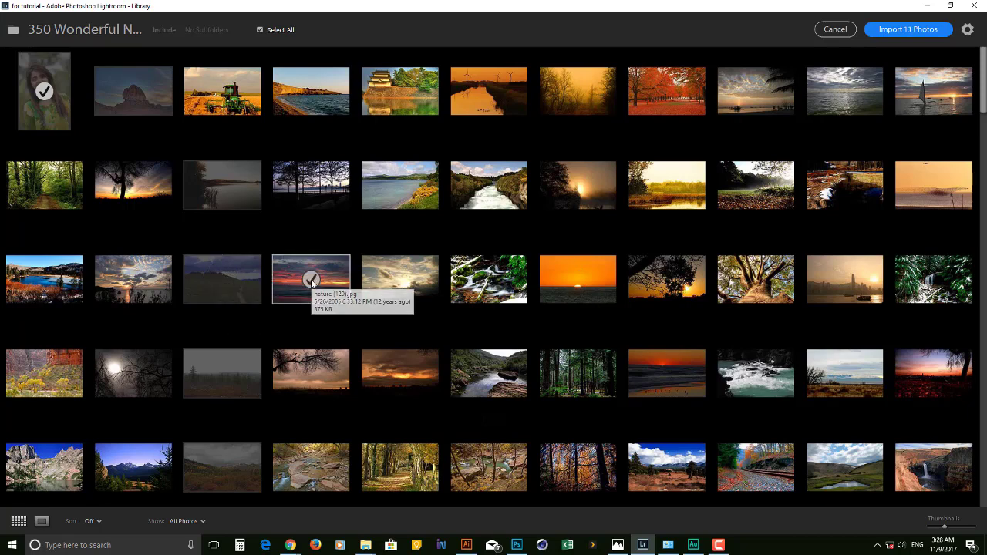
left_click(404, 283)
left_click(587, 279)
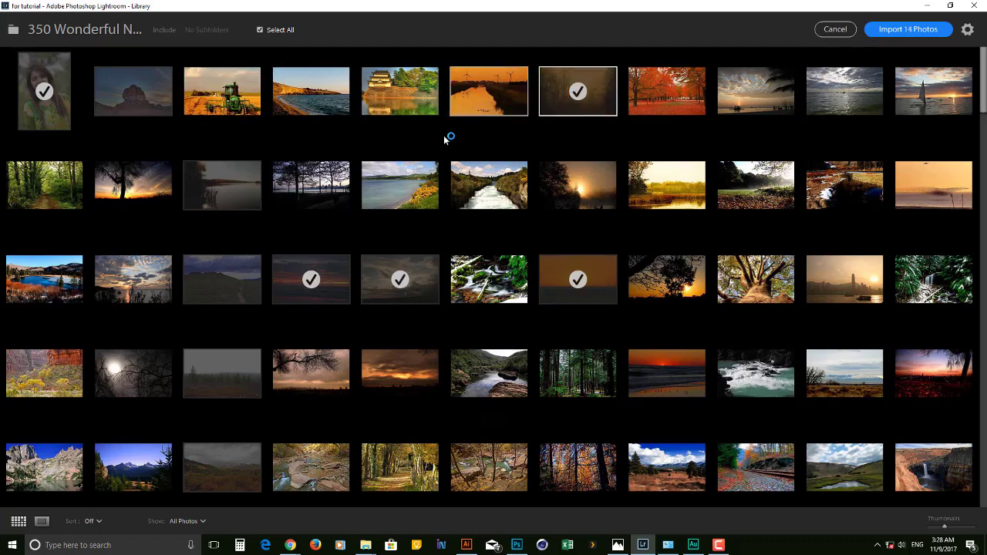
scroll(520, 158, "down", 10)
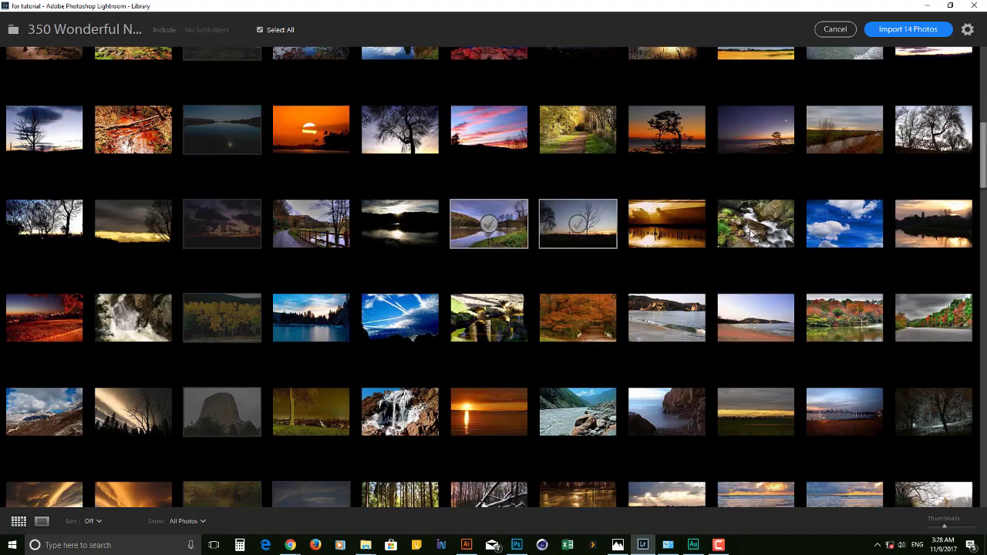
left_click(934, 230)
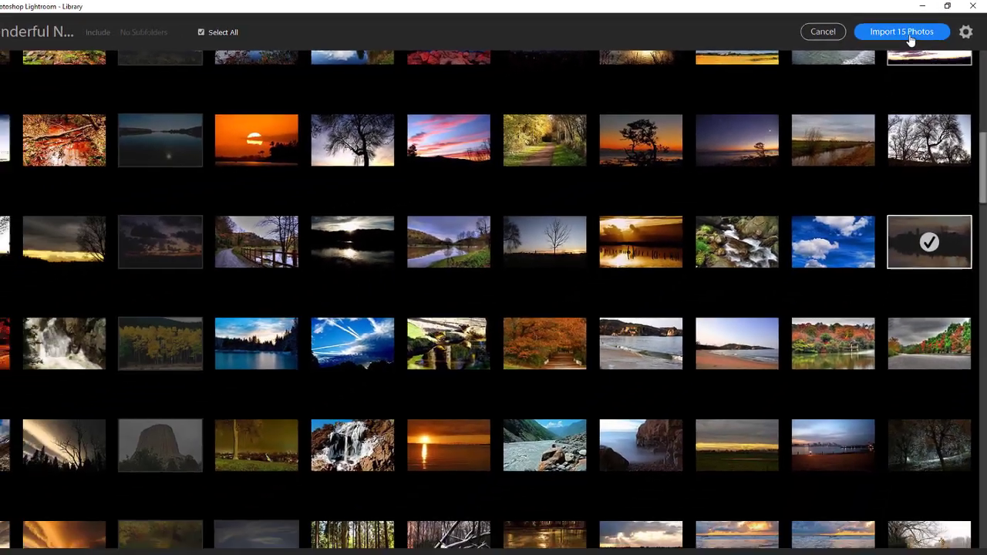
left_click(911, 40)
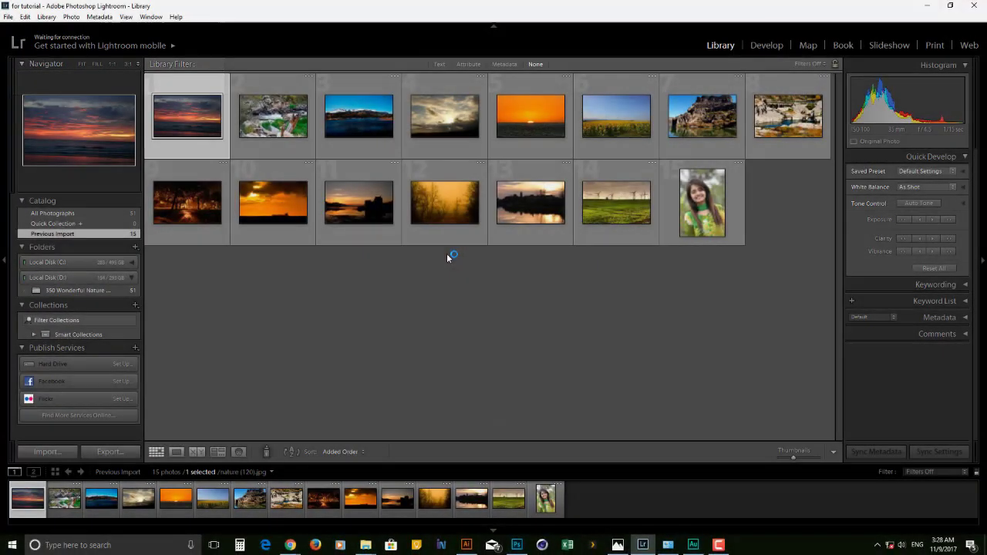
Select 001.JPG, view it in Loupe, and zoom in to inspect the hair and eye detail
left_click(370, 274)
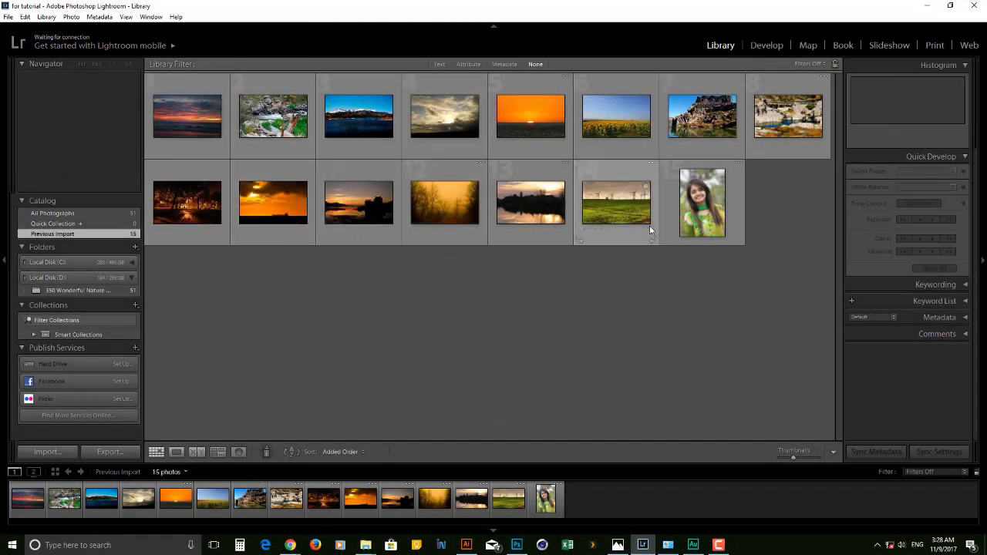
key("End")
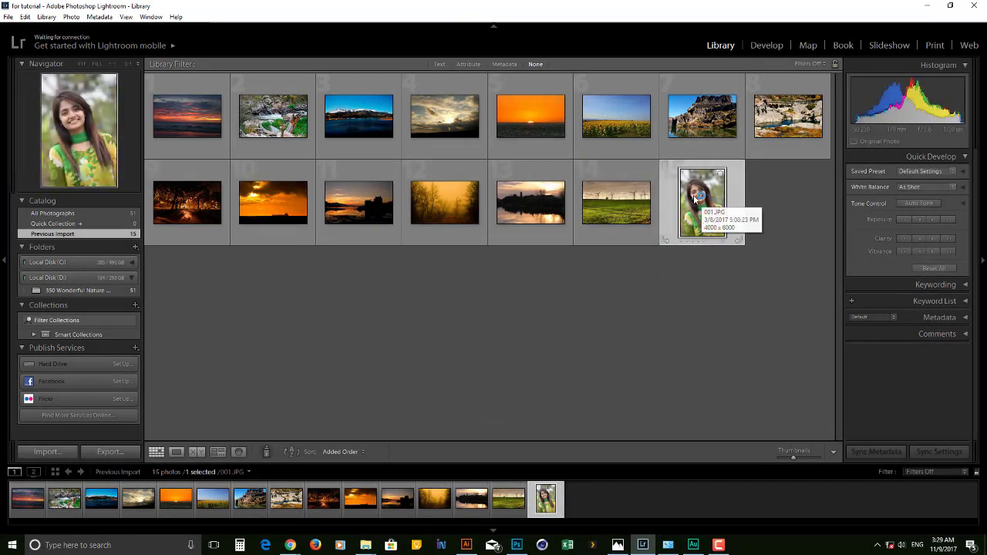
double_click(705, 205)
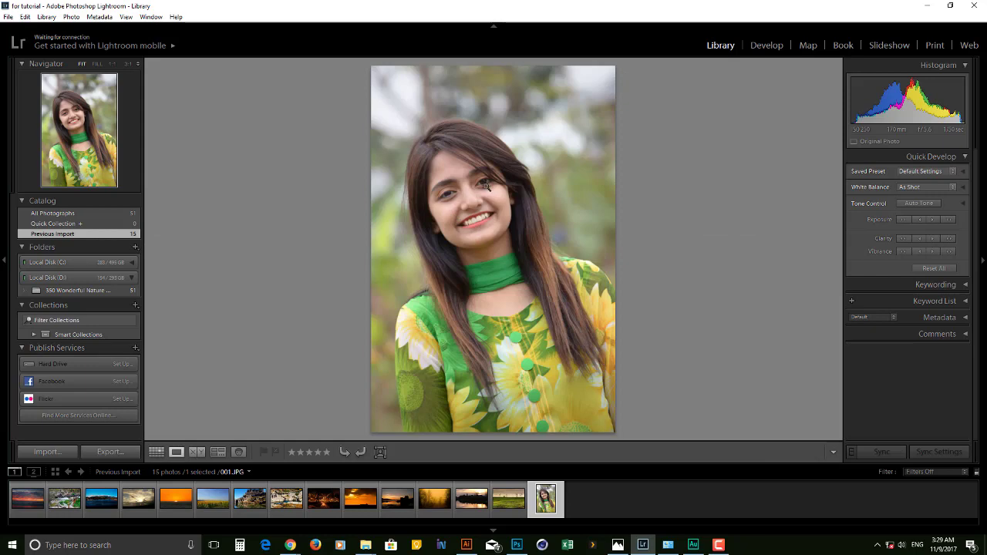
left_click(525, 198)
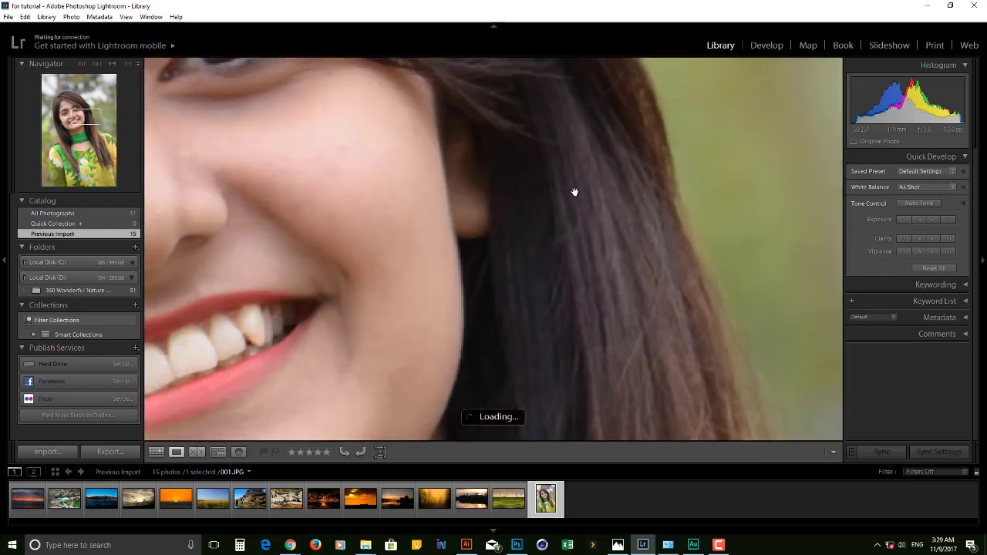
left_click(554, 196)
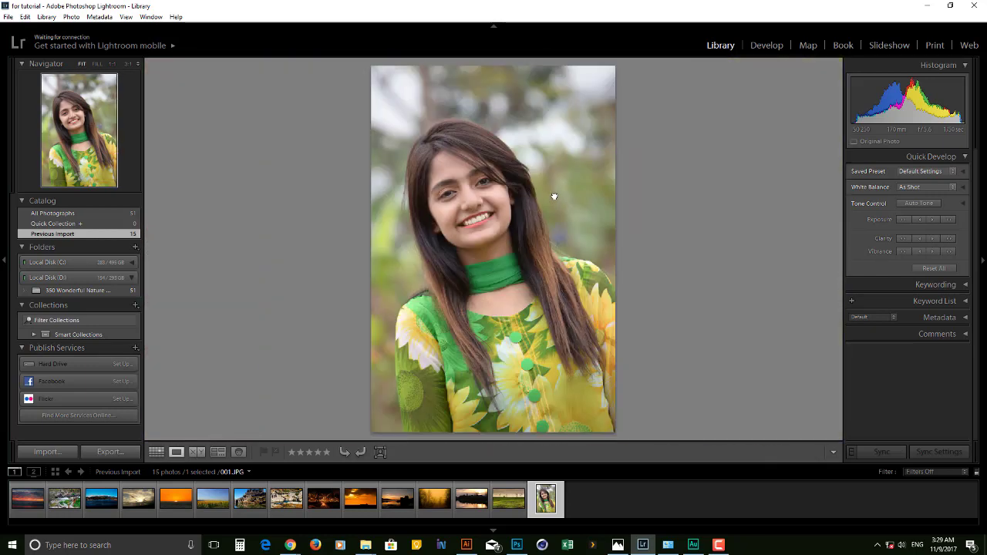
left_click(417, 152)
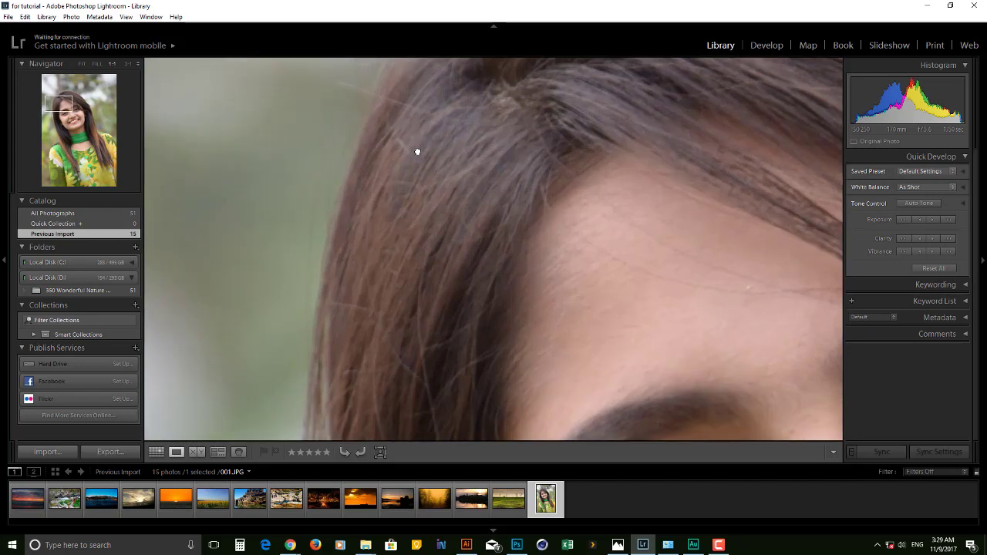
left_click(498, 184)
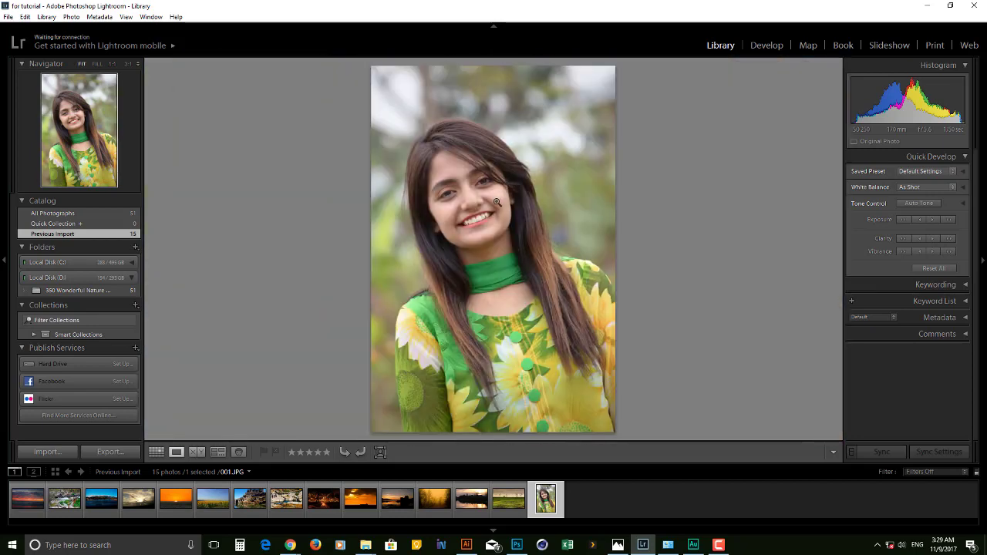
left_click(484, 178)
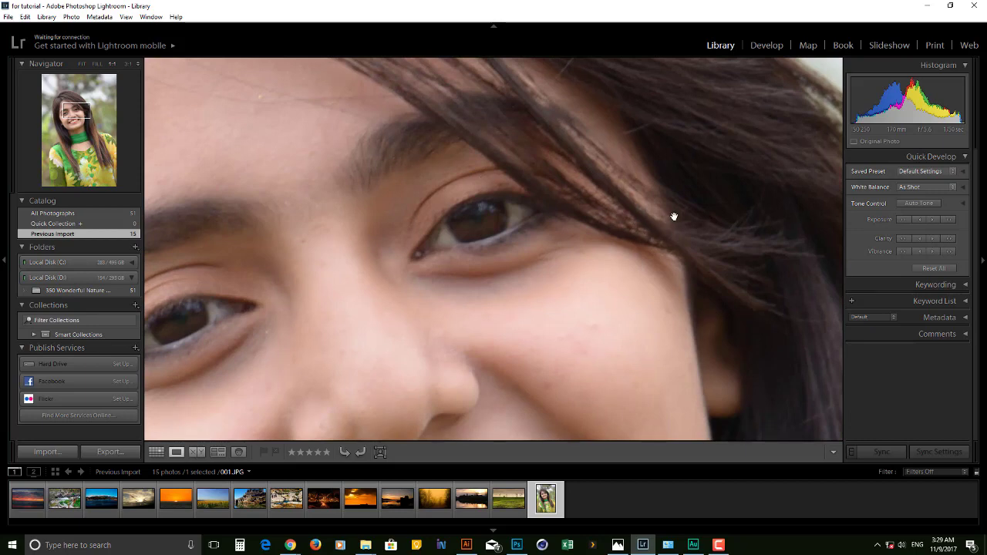
left_click(922, 205)
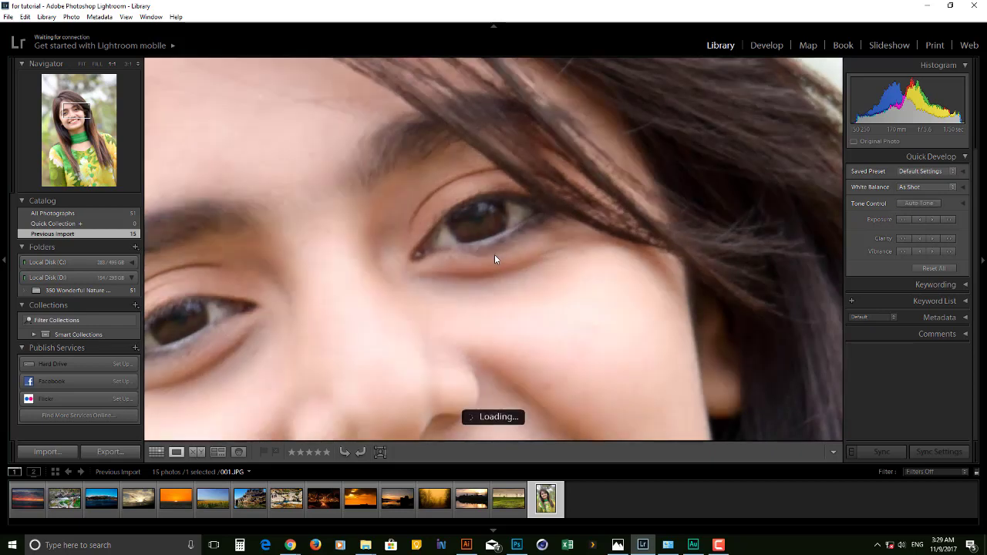
Apply Auto Tone to the portrait, then undo it with Ctrl+Z
left_click(494, 255)
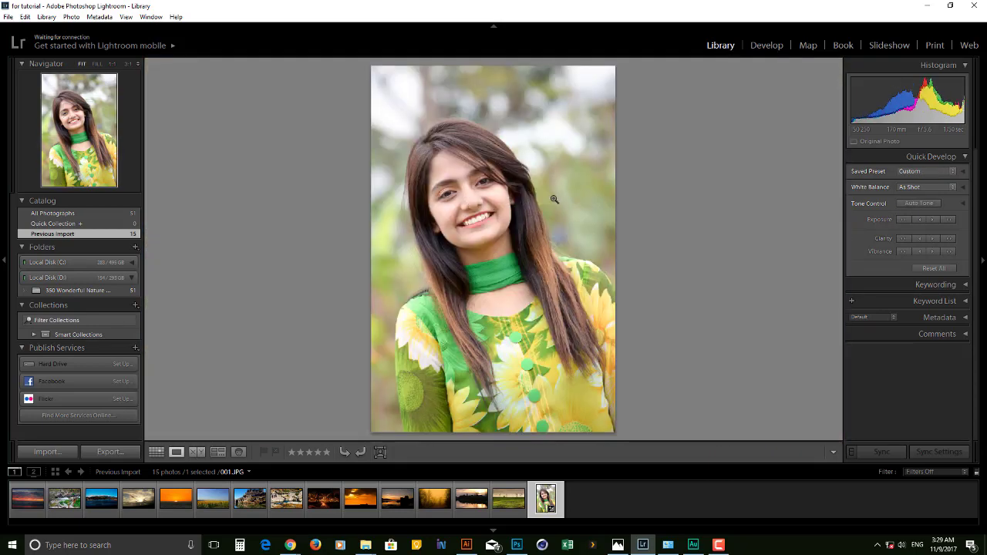
key("ctrl")
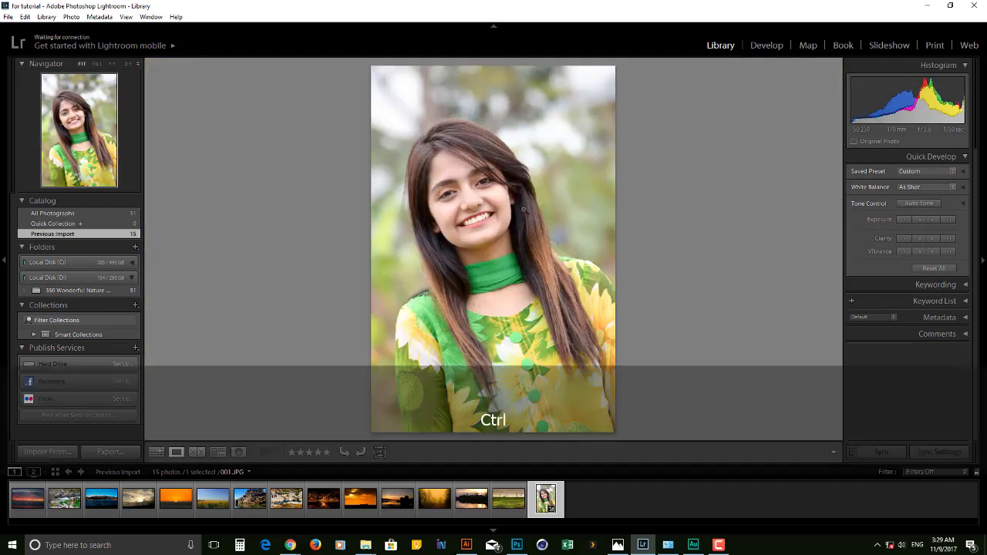
key("ctrl+z")
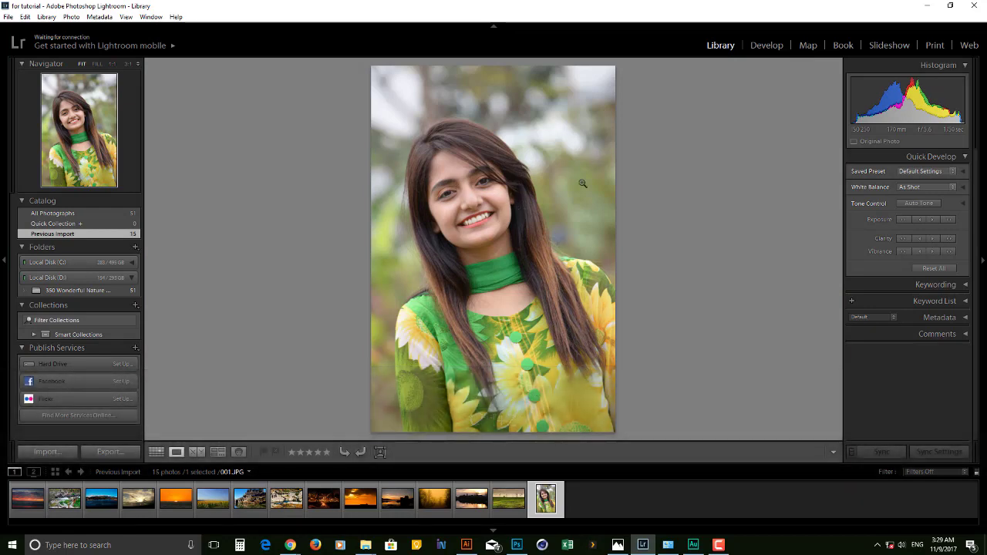
Open the portrait in Develop, zoom in on the face and hair, then return to fit view
left_click(755, 48)
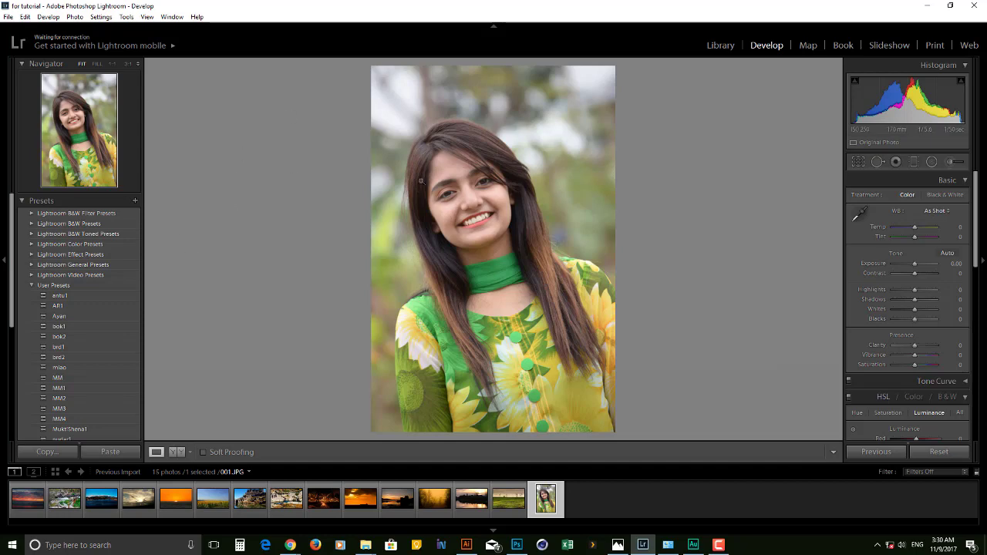
left_click(73, 114)
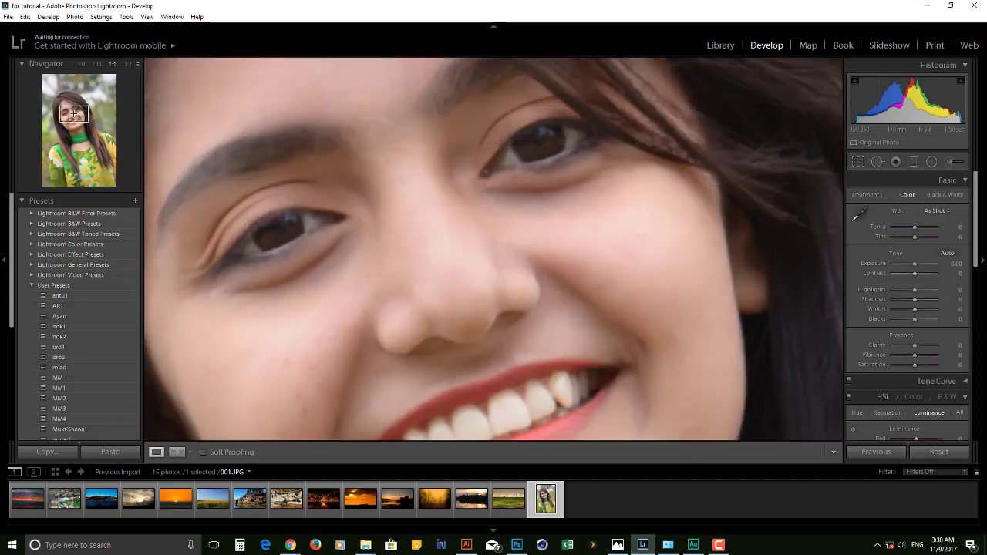
mouse_move(73, 114)
left_mouse_down()
mouse_move(73, 87)
mouse_move(59, 115)
mouse_move(76, 120)
mouse_move(77, 89)
mouse_move(68, 120)
left_mouse_up()
left_click(379, 168)
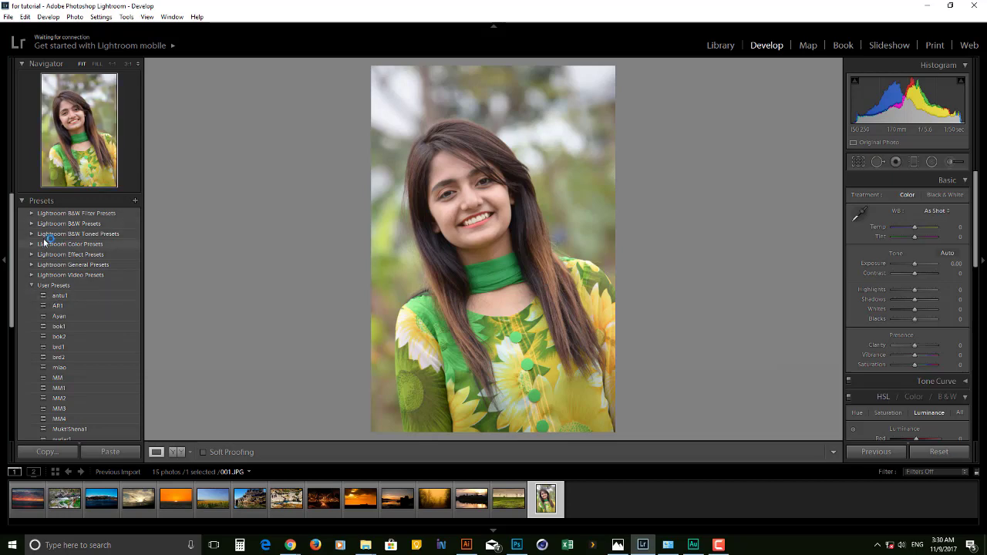
Try the Green Filter black-and-white preset on the portrait, then undo it
left_click(31, 285)
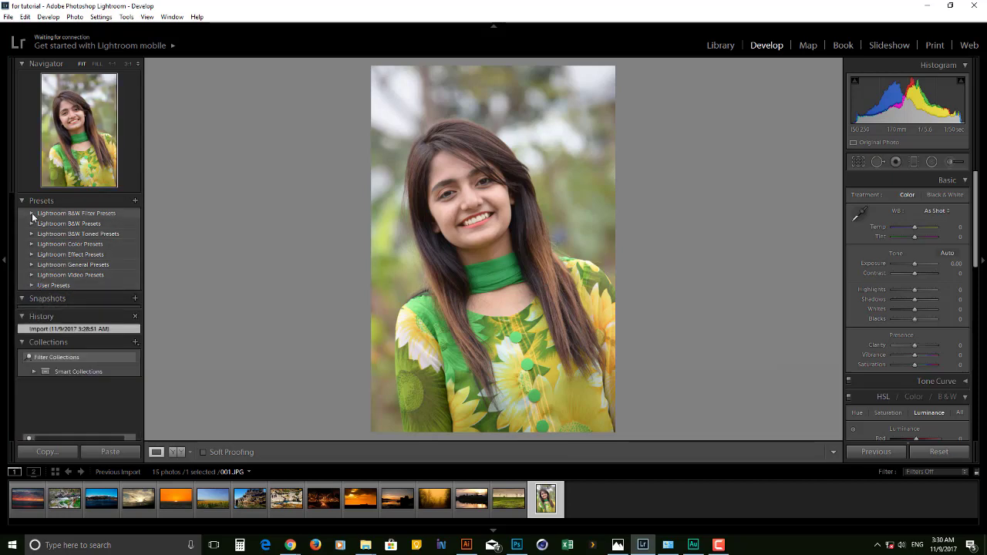
left_click(31, 212)
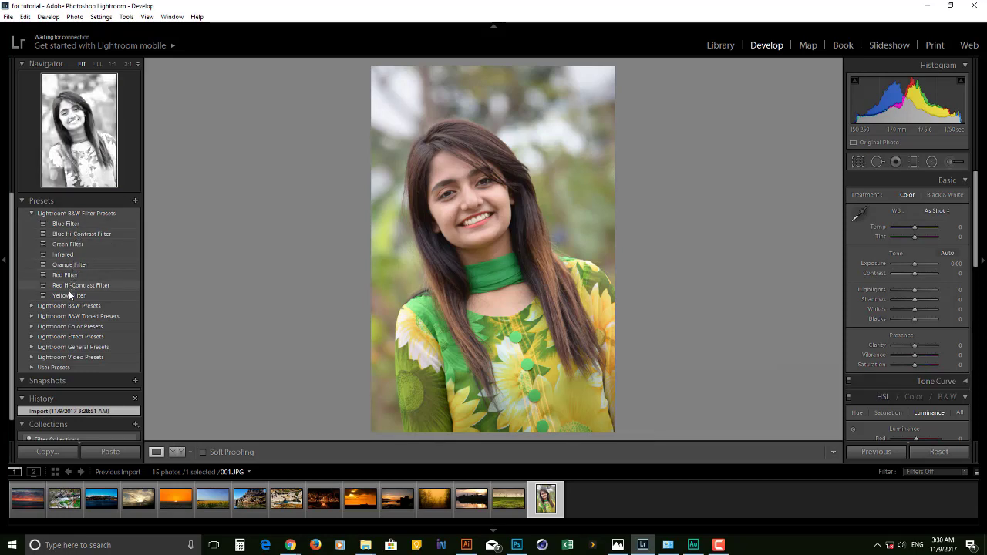
left_click(67, 245)
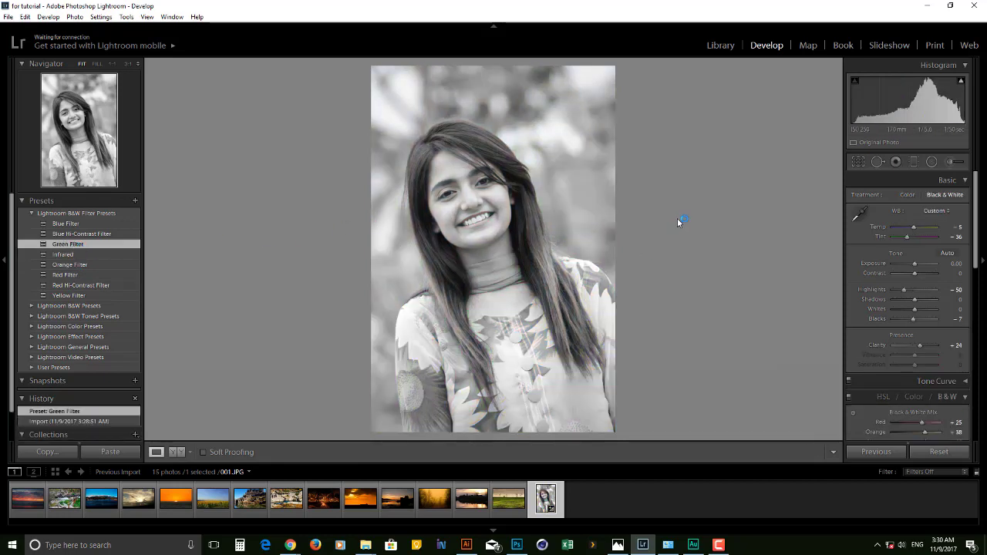
key("ctrl+z")
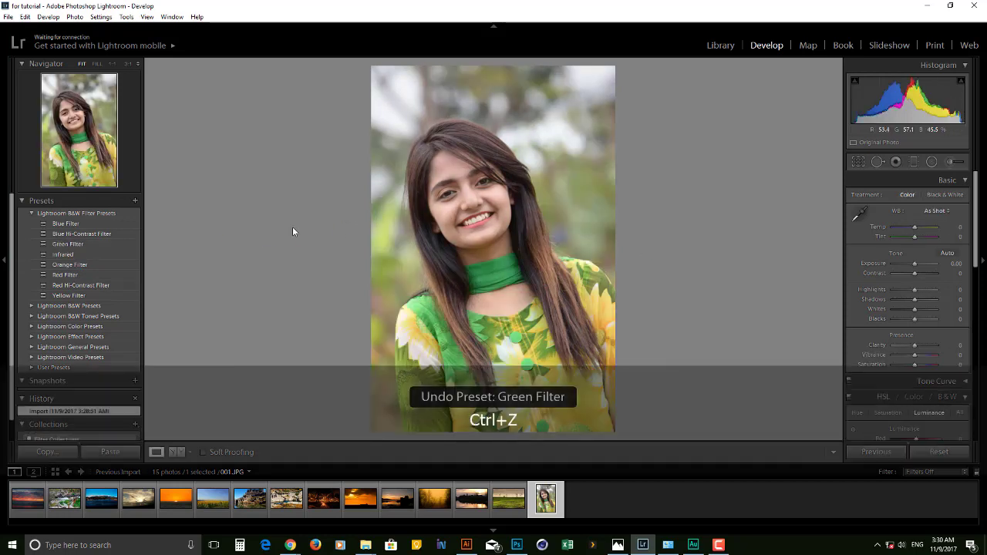
Expand Lightroom Color Presets, try Cross Process 3, then undo it
left_click(32, 213)
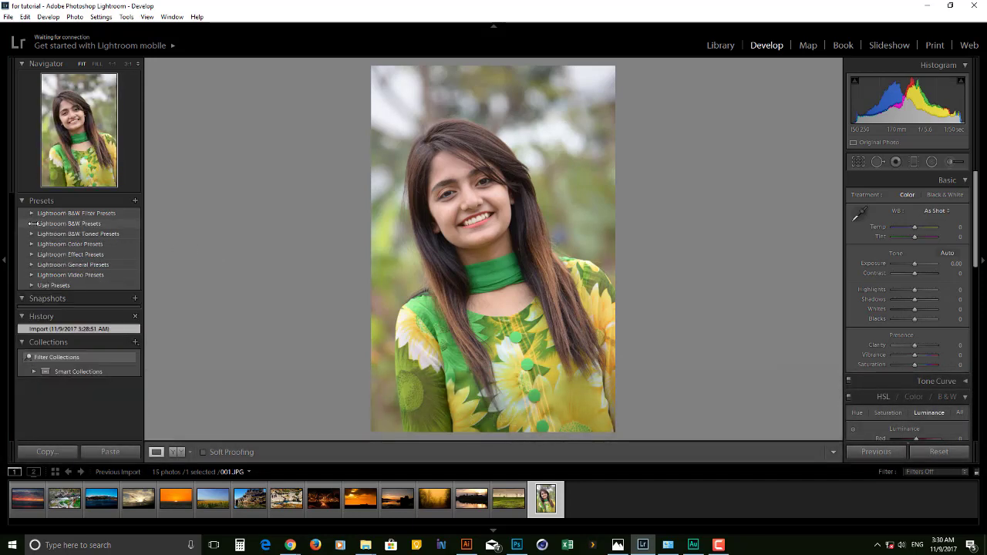
left_click(32, 224)
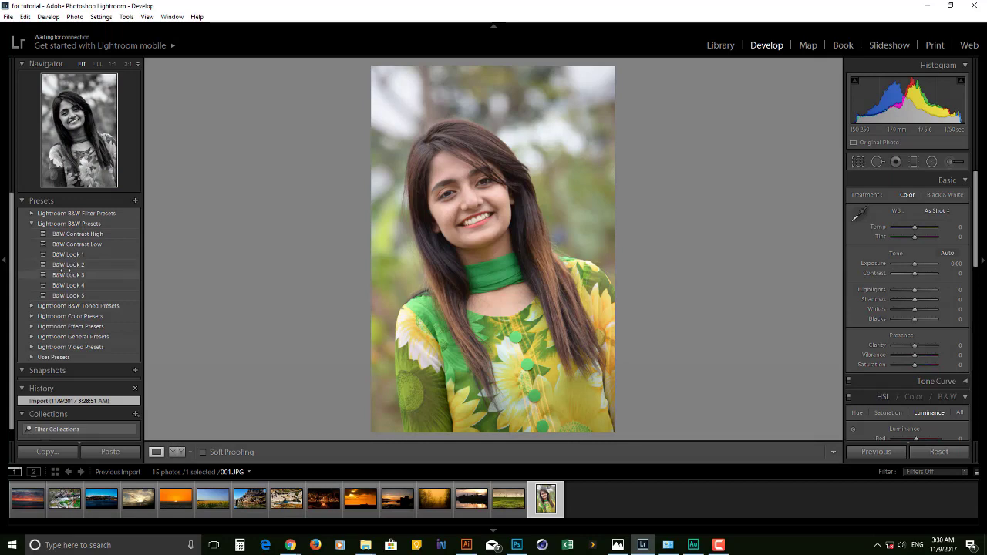
left_click(32, 224)
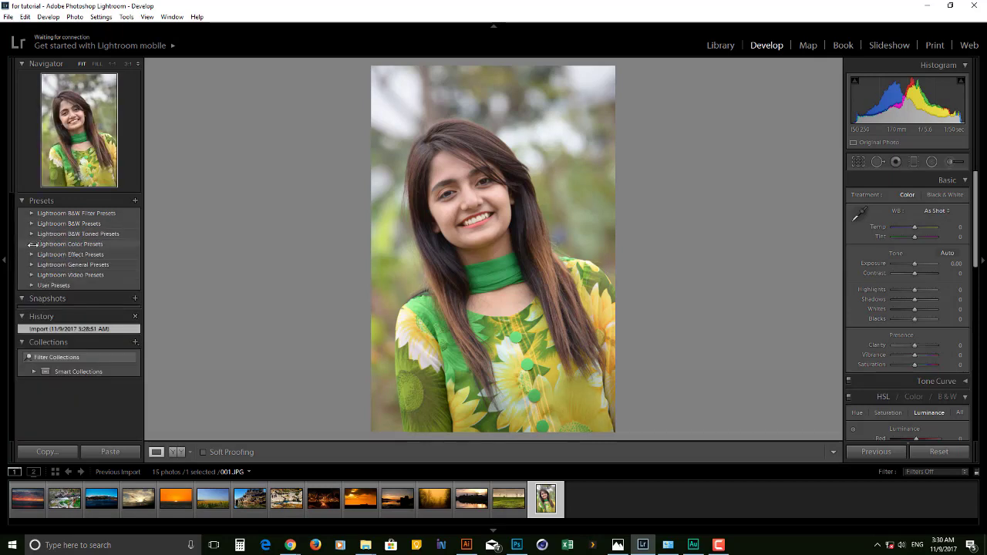
left_click(32, 243)
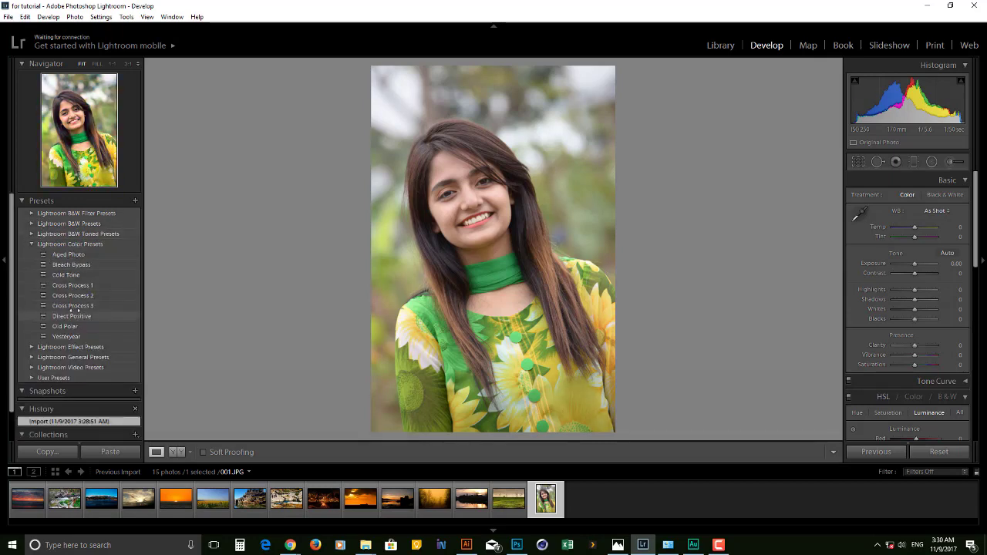
left_click(72, 305)
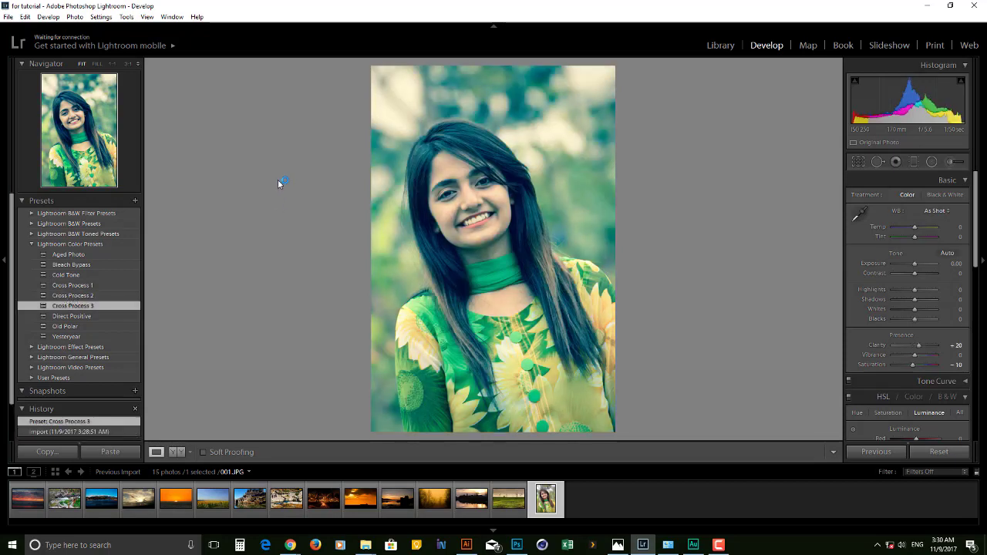
key("ctrl")
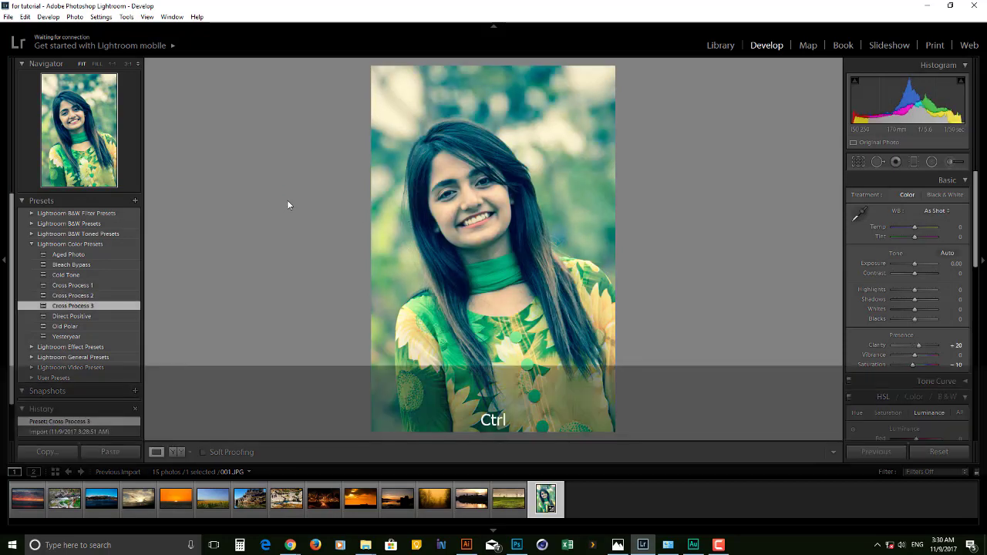
key("ctrl+z")
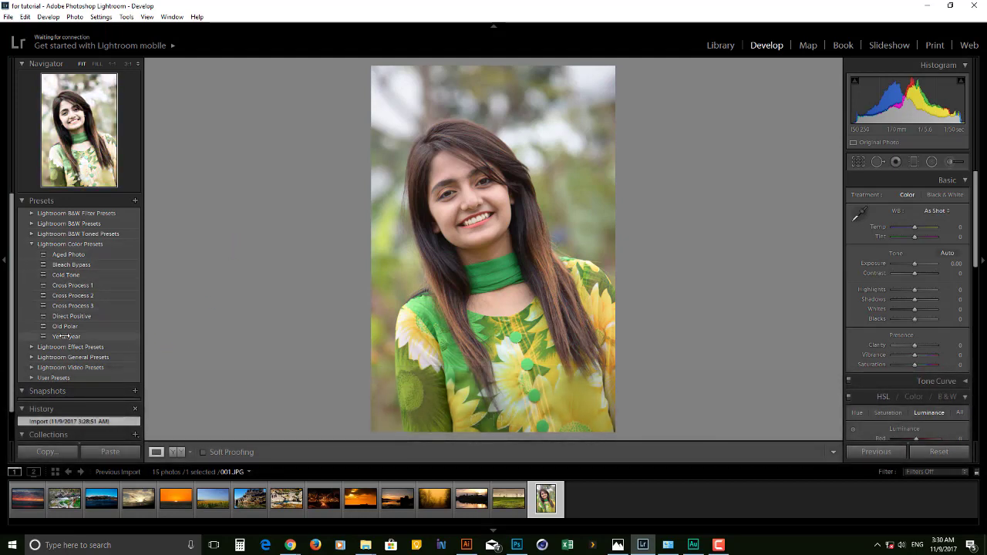
left_click(135, 201)
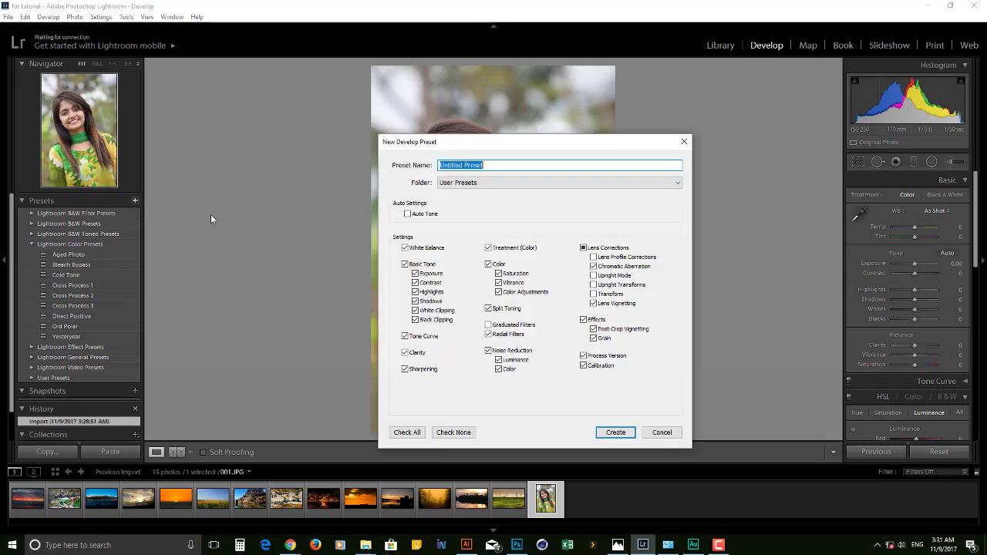
left_click(662, 432)
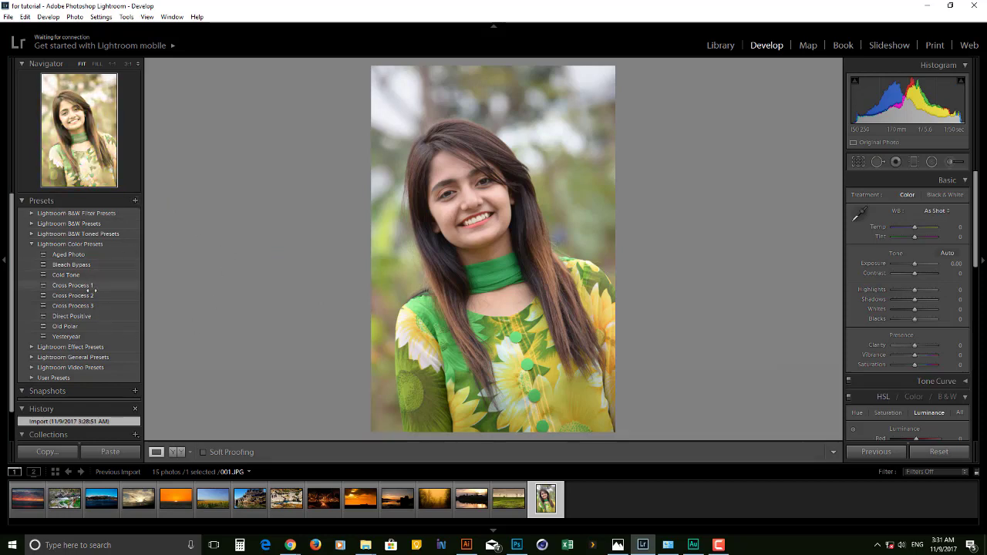
left_click(84, 340)
key("ctrl+z")
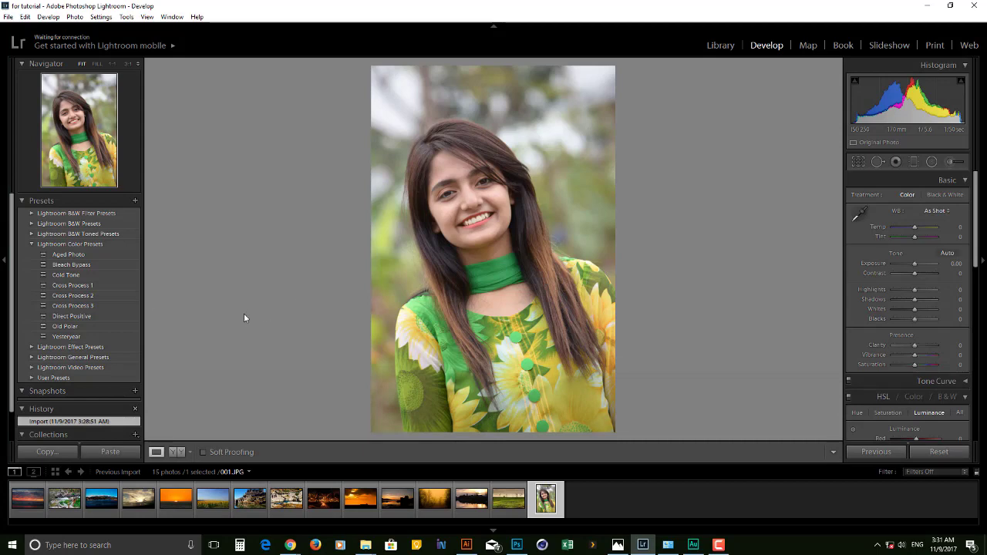
scroll(115, 270, "down", 2)
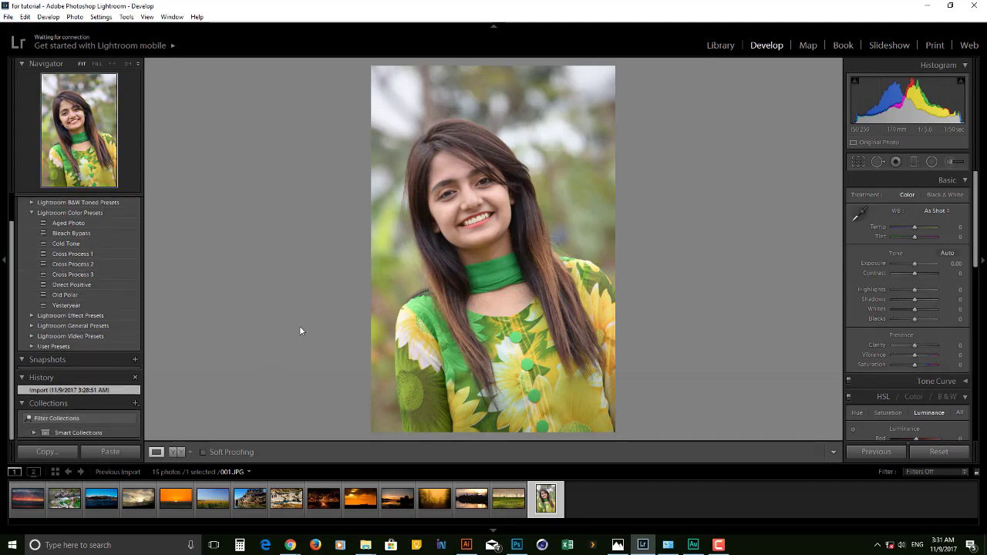
Straighten the photo by 0.98° and tighten the crop from the bottom-left corner
left_click(47, 452)
left_click(857, 162)
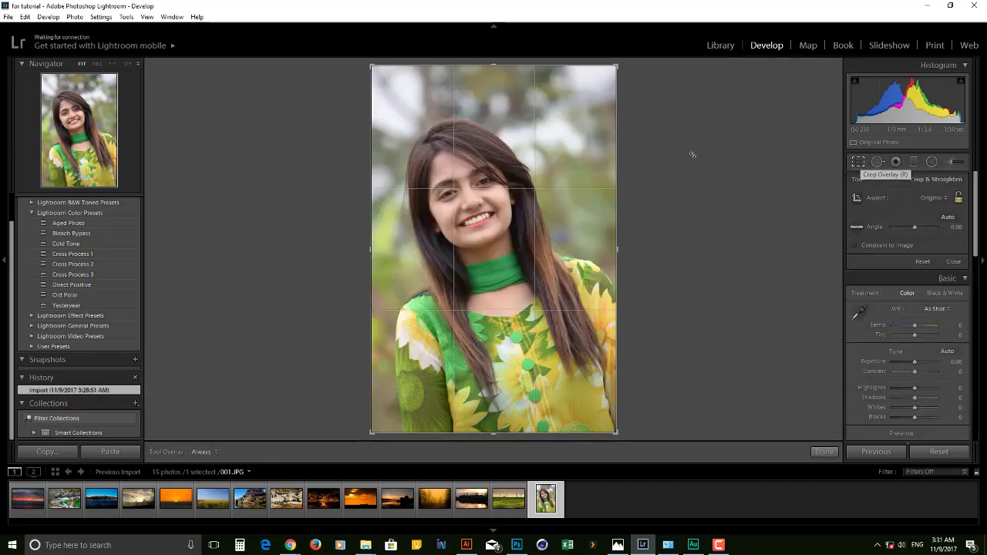
mouse_move(620, 68)
left_mouse_down()
mouse_move(637, 69)
mouse_move(646, 122)
mouse_move(629, 79)
mouse_move(610, 72)
mouse_move(609, 81)
left_mouse_up()
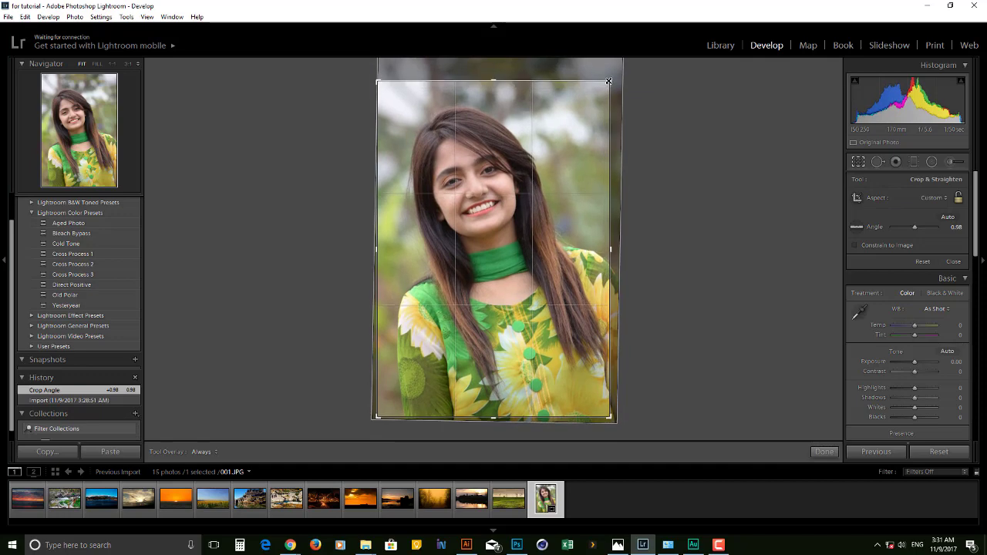
left_click_drag(376, 418, 387, 400)
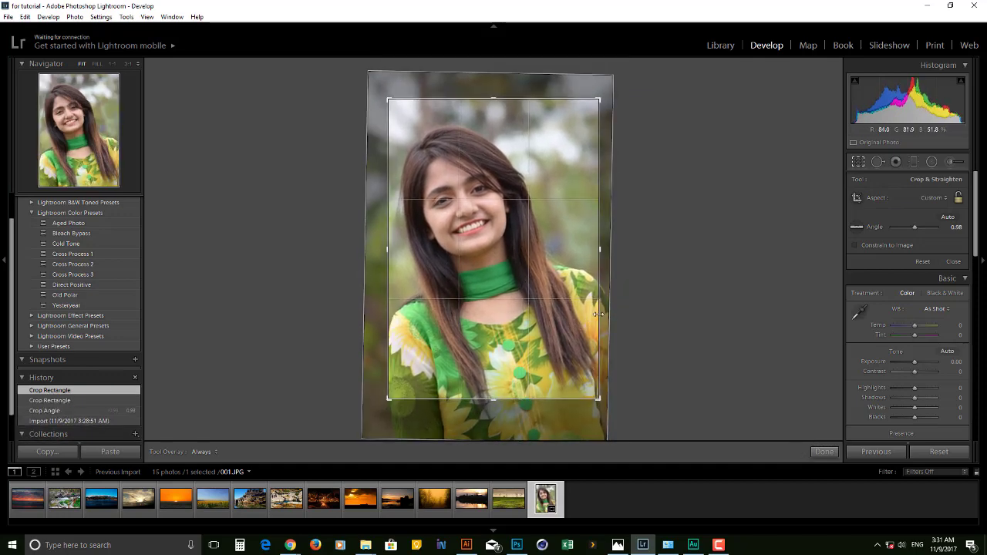
key("Return")
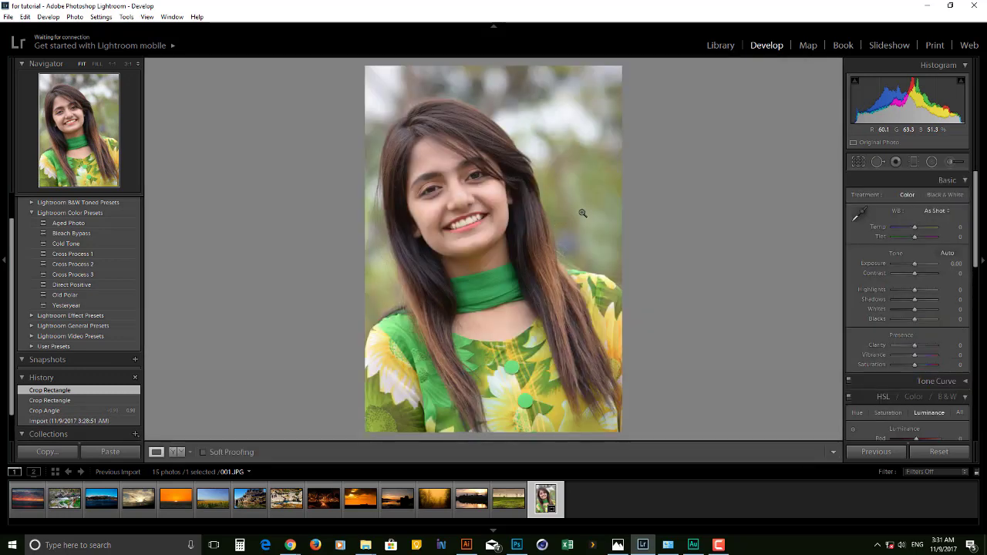
Refine the crop by extending the left, bottom and top edges, then apply it
left_click(857, 162)
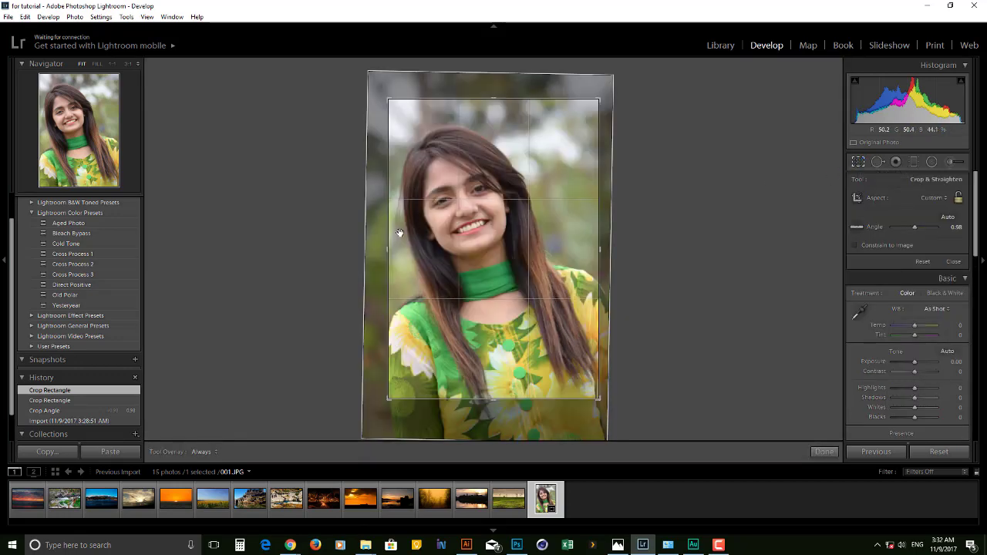
left_click_drag(390, 248, 380, 248)
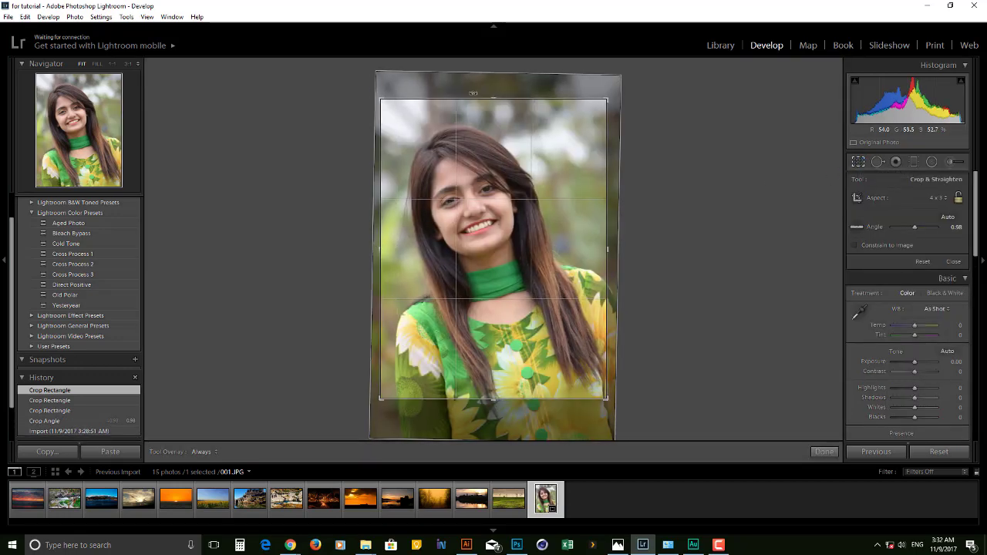
left_click_drag(487, 398, 487, 419)
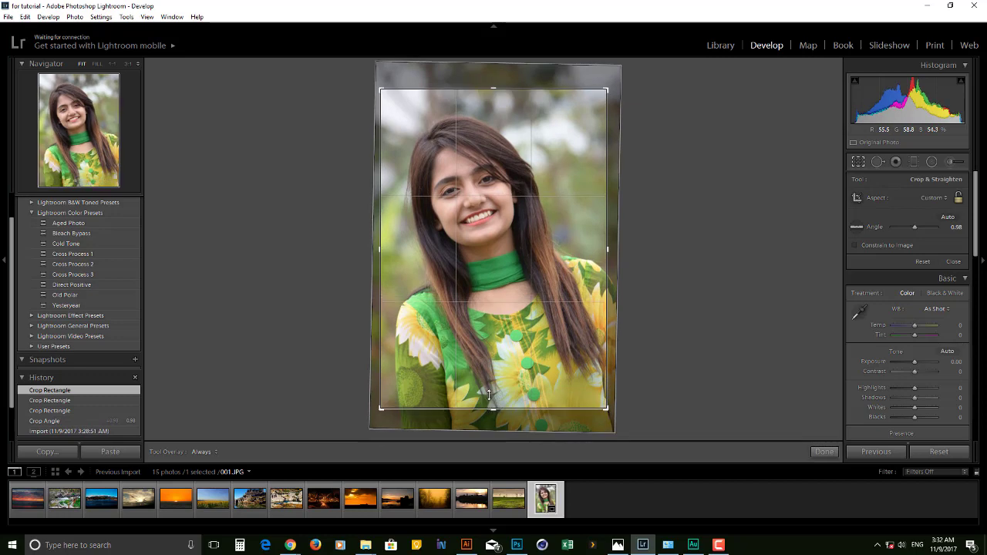
left_click_drag(493, 90, 493, 77)
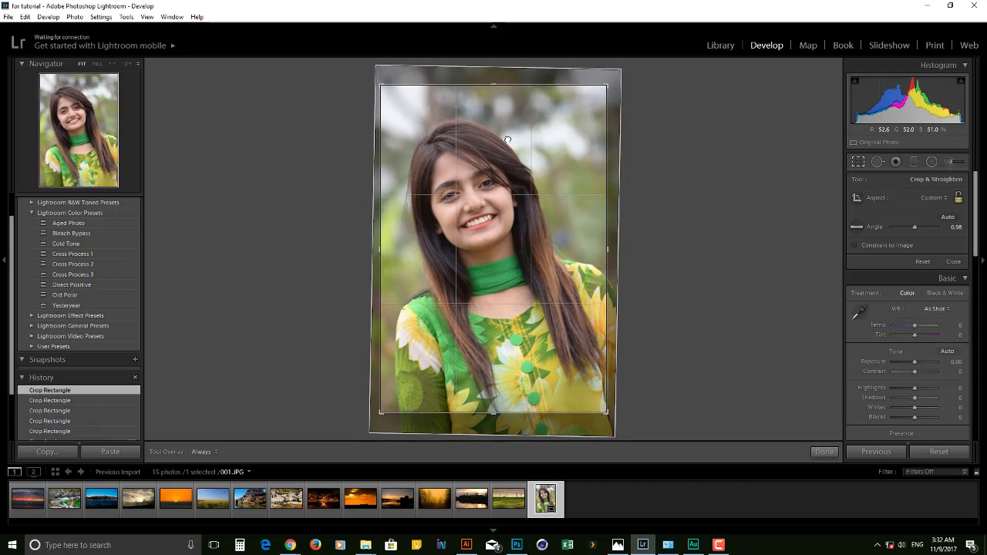
key("Return")
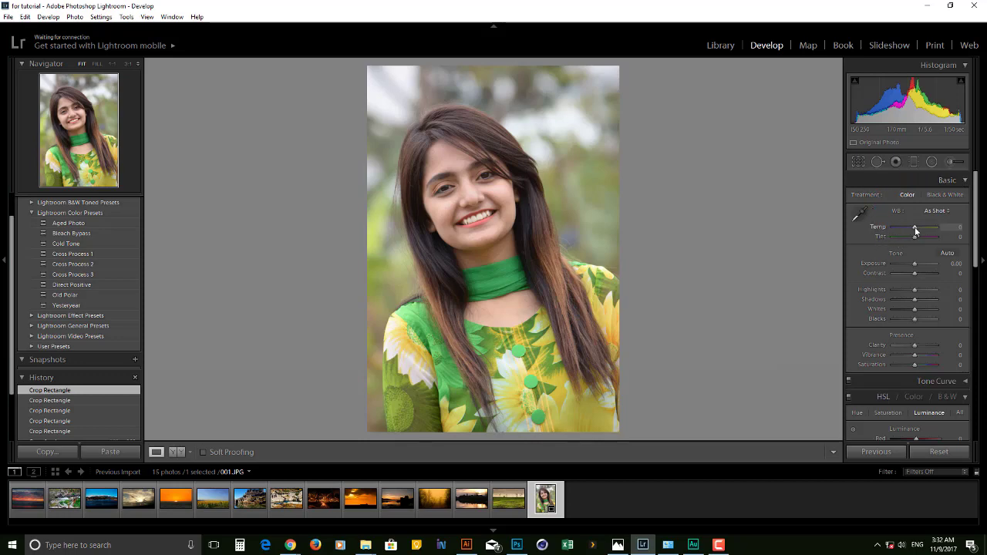
Set white balance to Temp +12 and Tint +5, keep Exposure at 0.00, and raise Contrast to +19
mouse_move(915, 229)
left_mouse_down()
mouse_move(916, 238)
mouse_move(892, 238)
mouse_move(933, 239)
mouse_move(885, 239)
mouse_move(929, 240)
mouse_move(904, 244)
mouse_move(917, 248)
left_mouse_up()
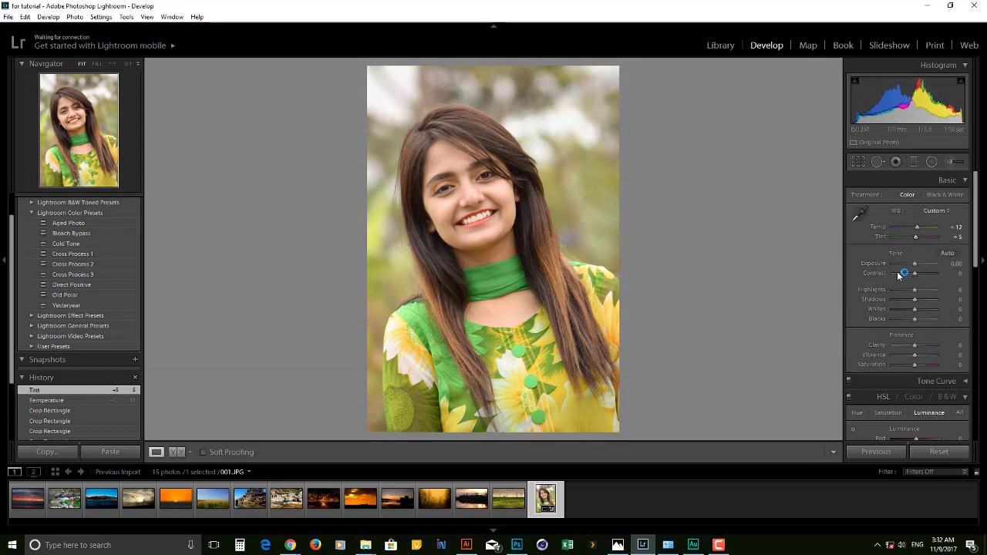
mouse_move(916, 265)
left_mouse_down()
mouse_move(902, 264)
mouse_move(933, 264)
mouse_move(892, 264)
mouse_move(914, 264)
left_mouse_up()
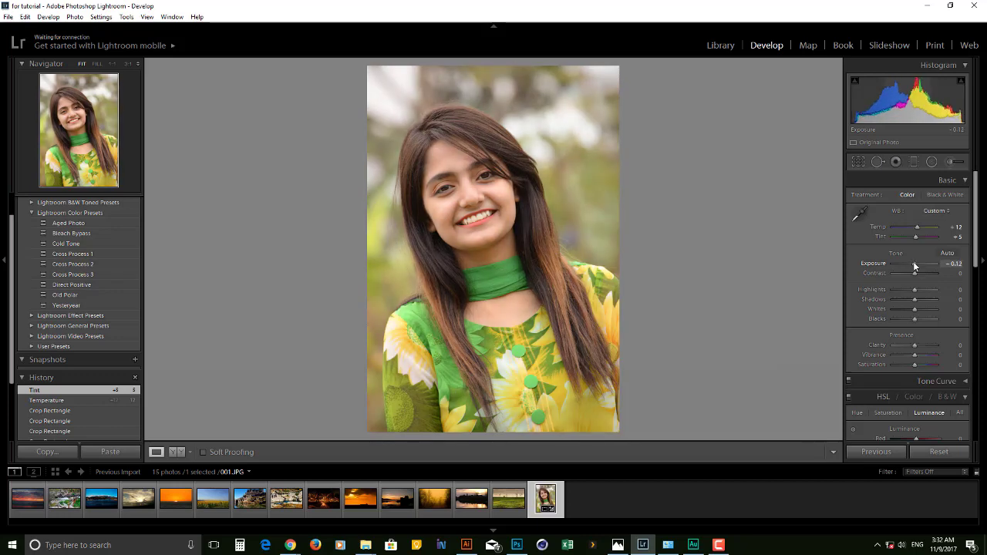
double_click(914, 264)
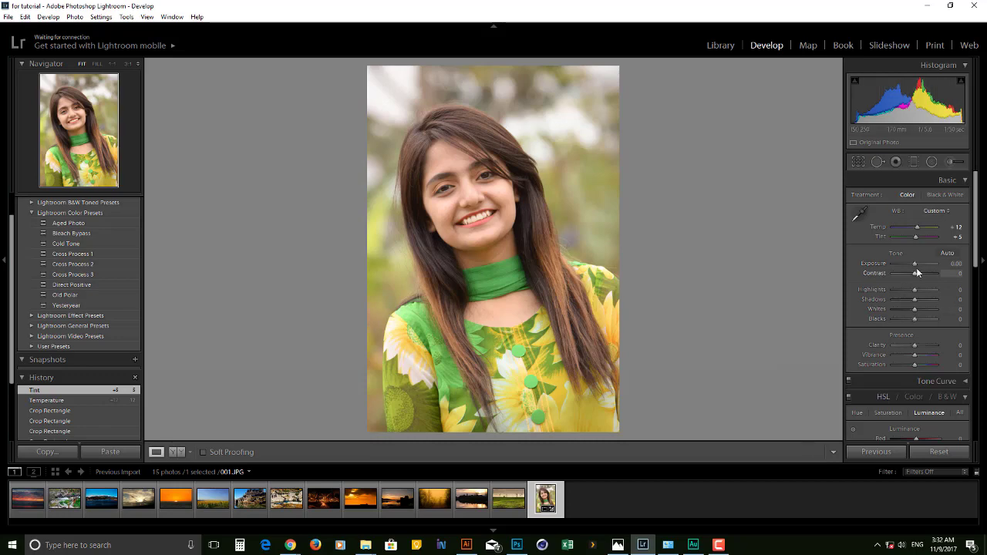
mouse_move(912, 275)
left_mouse_down()
mouse_move(942, 274)
mouse_move(881, 279)
mouse_move(916, 275)
left_mouse_up()
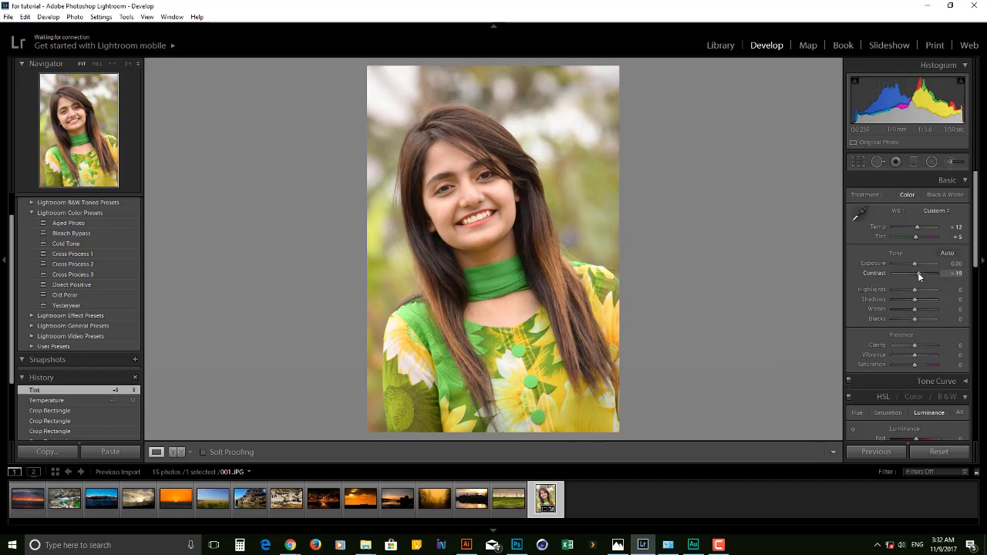
left_click_drag(917, 272, 917, 272)
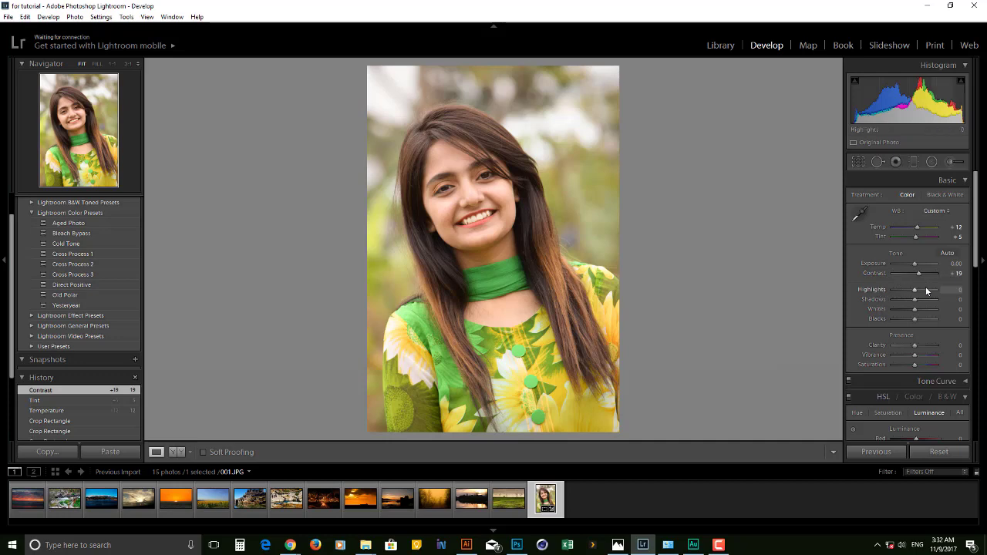
Set Highlights to +12 while checking the face at 1:1 zoom
left_click(474, 191)
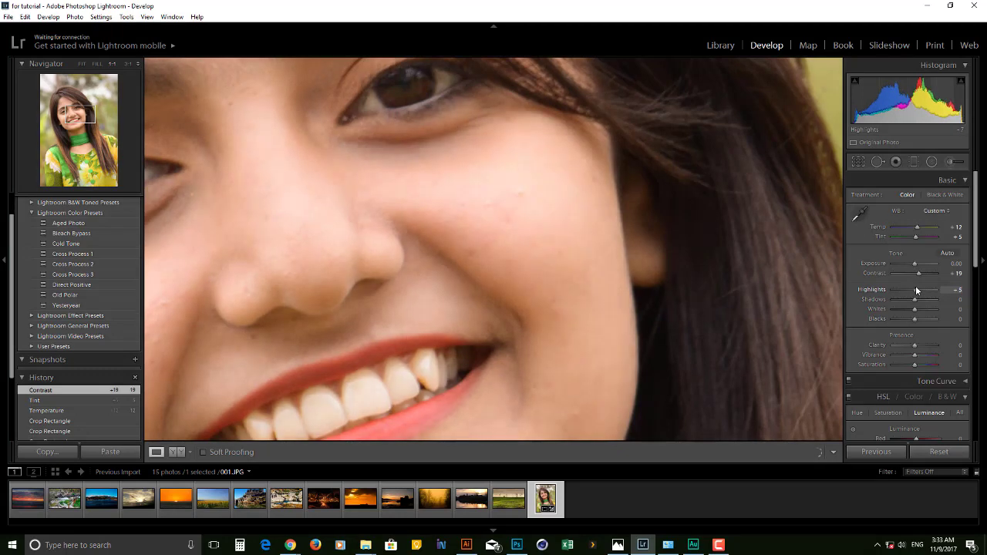
mouse_move(913, 287)
left_mouse_down()
mouse_move(898, 287)
mouse_move(935, 285)
mouse_move(917, 282)
left_mouse_up()
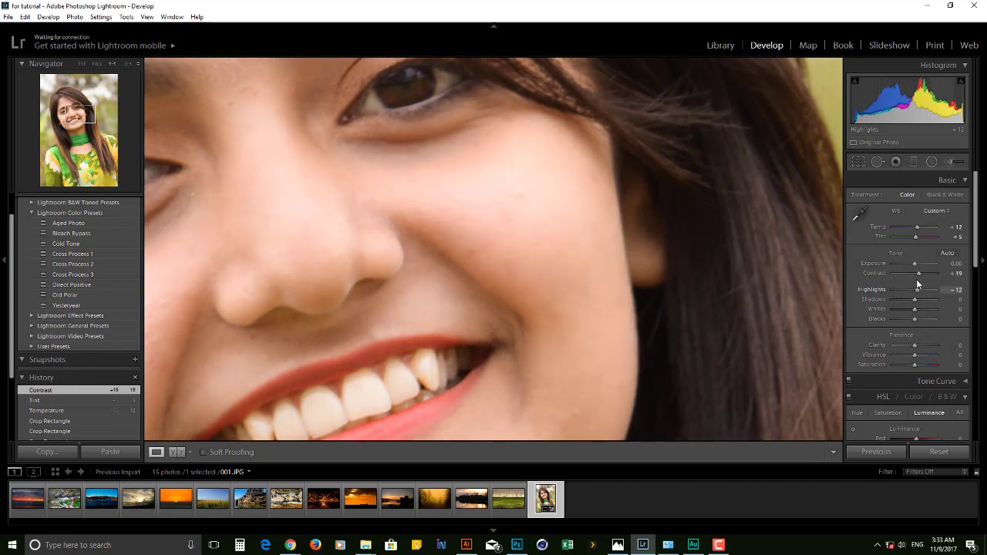
left_click_drag(599, 240, 597, 268)
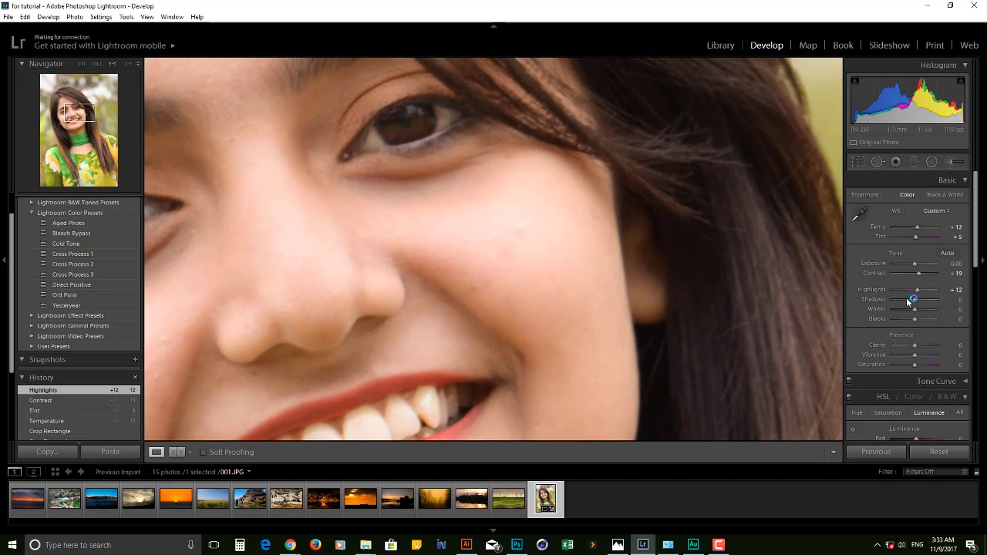
left_click_drag(661, 237, 520, 165)
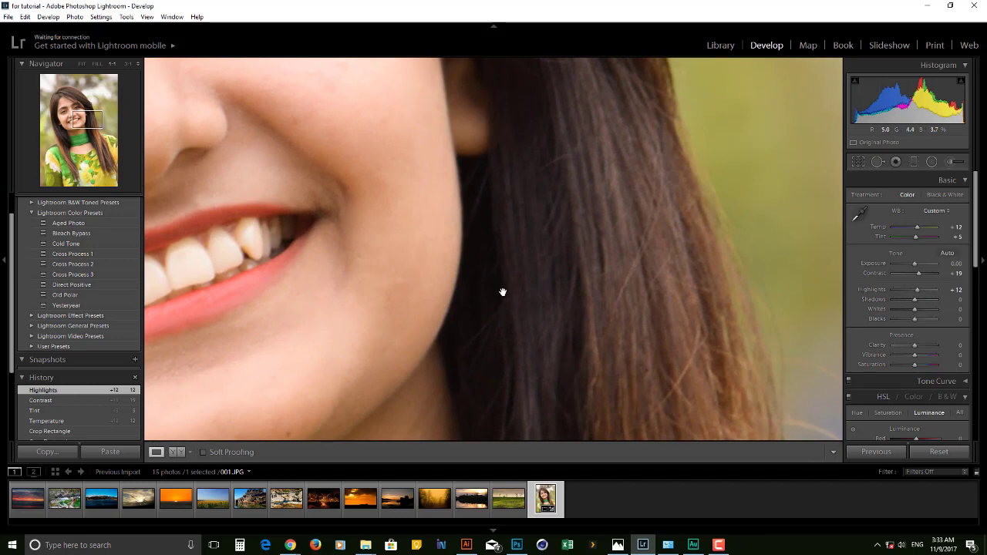
left_click_drag(461, 260, 493, 295)
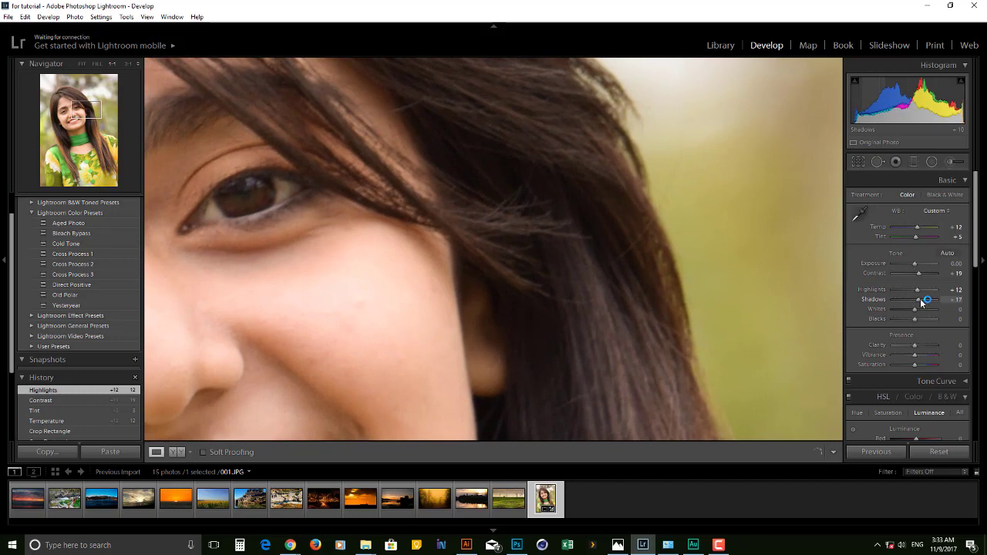
Lift Shadows to +40 and return to fit view
mouse_move(921, 302)
left_mouse_down()
mouse_move(937, 301)
mouse_move(908, 298)
mouse_move(928, 300)
mouse_move(919, 301)
left_mouse_up()
left_click(529, 242)
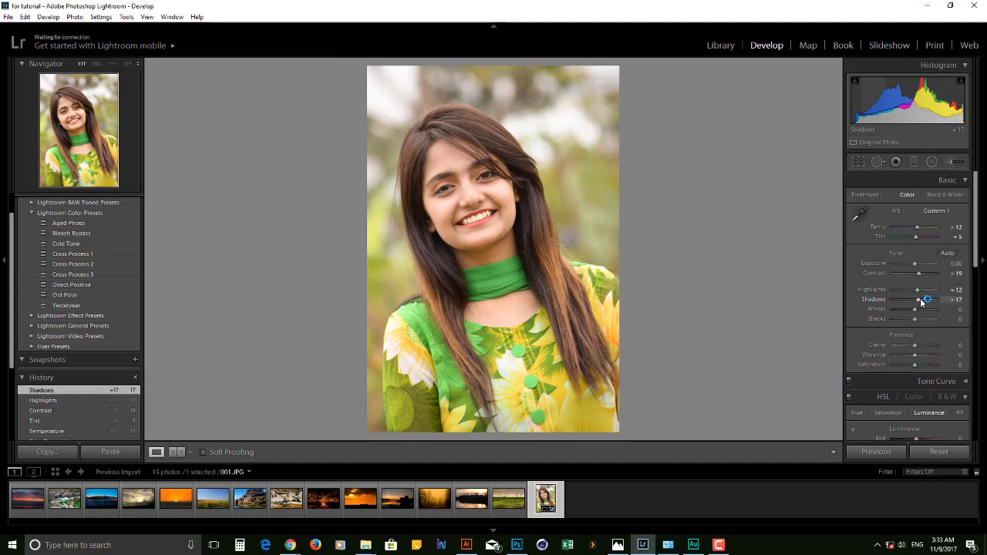
mouse_move(926, 303)
left_mouse_down()
mouse_move(936, 302)
mouse_move(891, 301)
mouse_move(950, 297)
mouse_move(926, 299)
left_mouse_up()
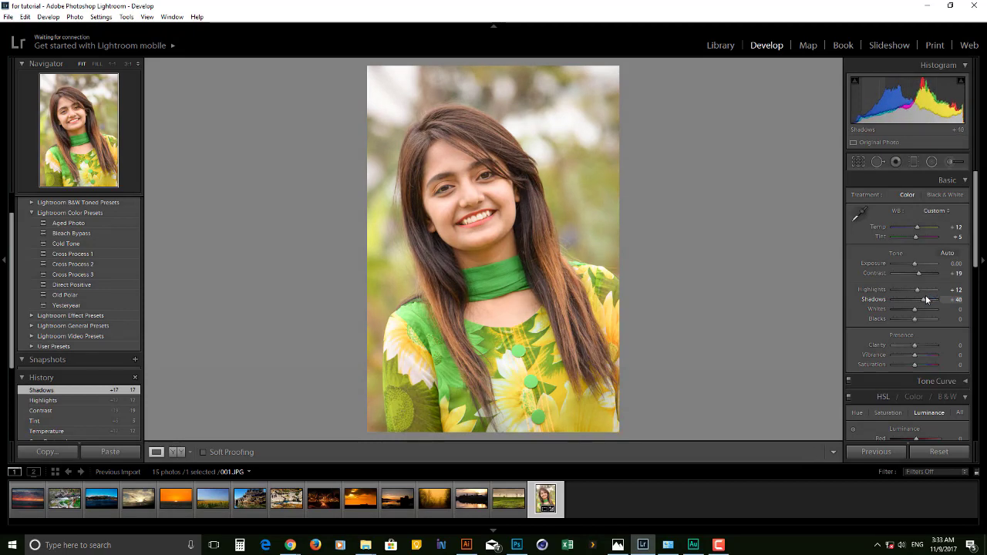
left_click_drag(927, 299, 924, 299)
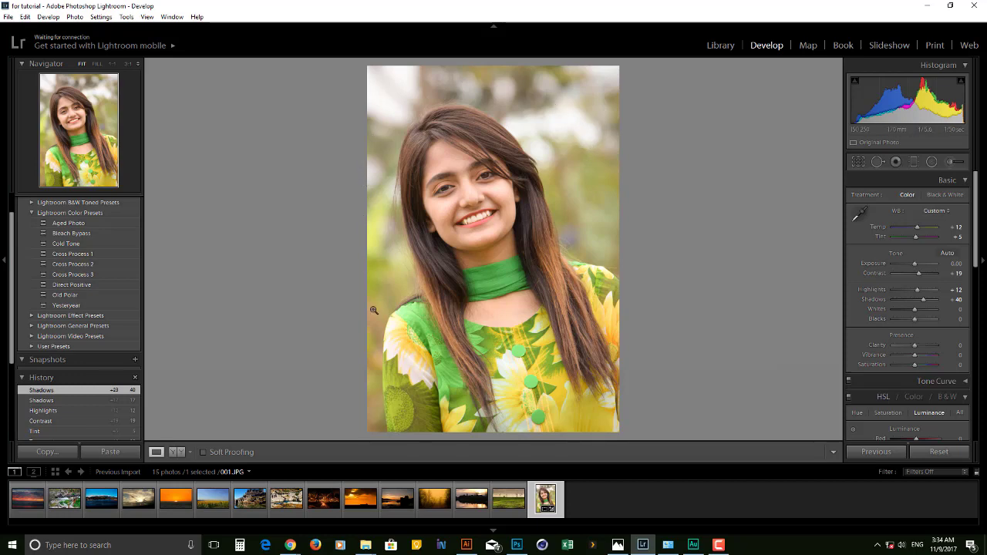
Pull Whites down to -17, checking the left eye at 1:1 zoom
left_click(915, 309)
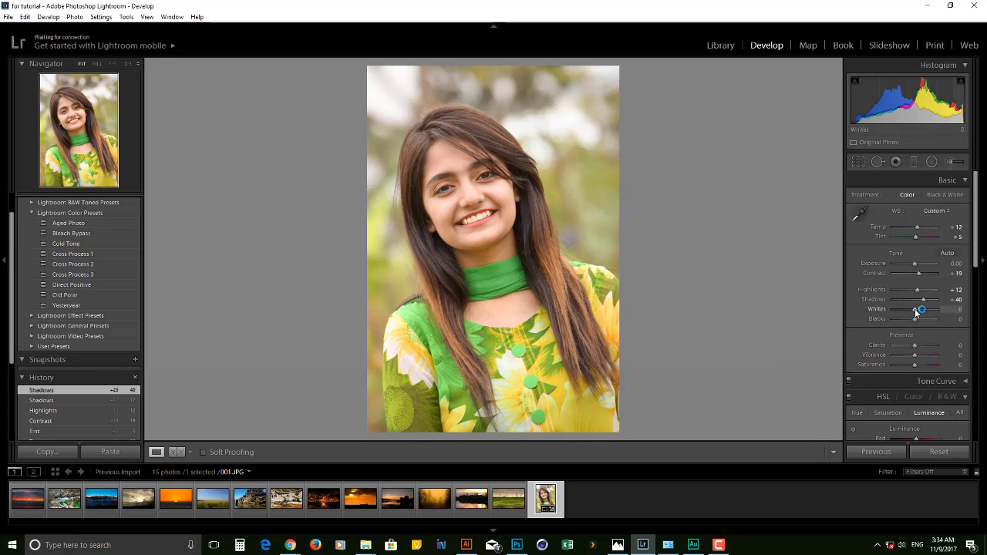
mouse_move(916, 311)
left_mouse_down()
mouse_move(934, 310)
mouse_move(907, 311)
mouse_move(947, 307)
mouse_move(911, 311)
mouse_move(913, 320)
left_mouse_up()
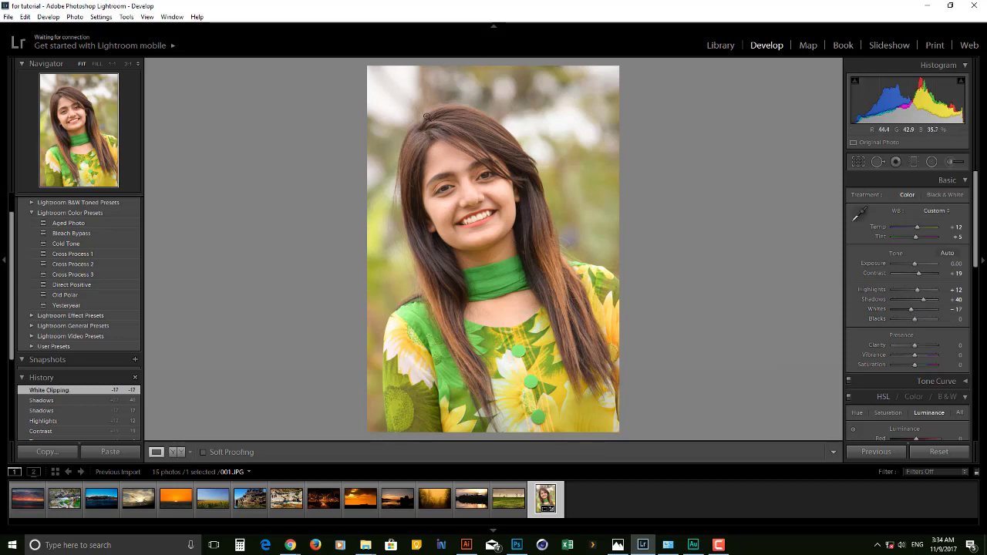
left_click(437, 190)
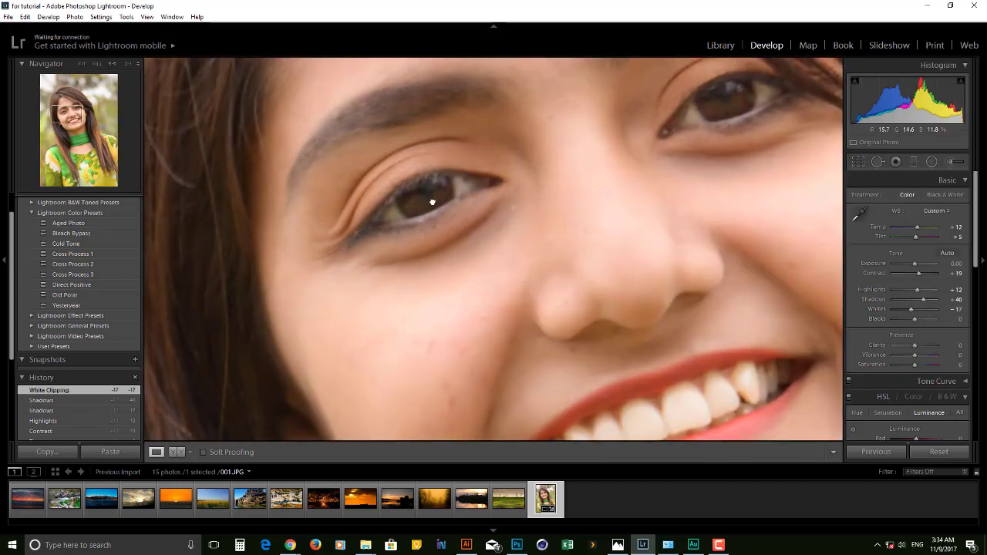
left_click_drag(432, 202, 479, 223)
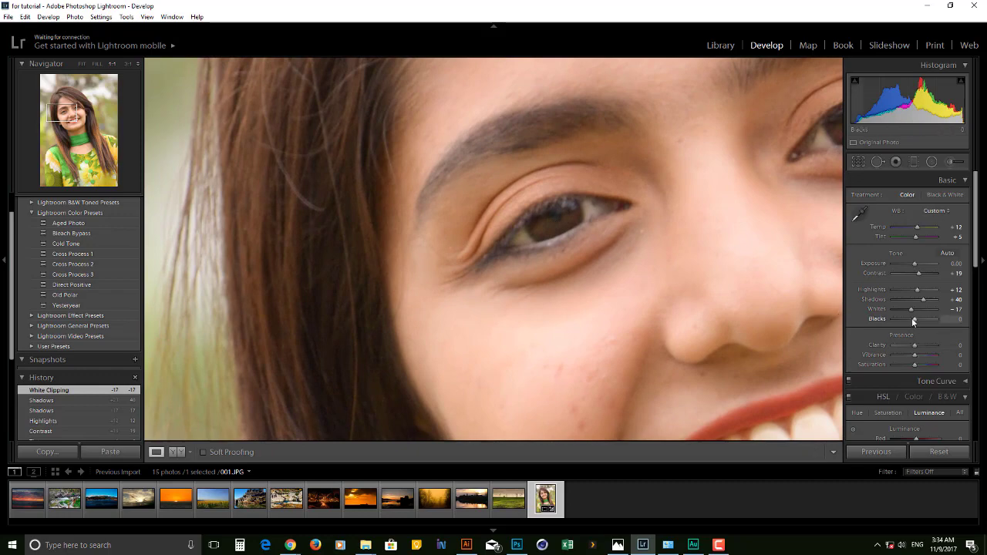
Deepen Blacks to -36, checking the eyes and mouth close up, then start adjusting Clarity
mouse_move(912, 320)
left_mouse_down()
mouse_move(900, 318)
mouse_move(920, 321)
mouse_move(910, 321)
left_mouse_up()
left_click(505, 246)
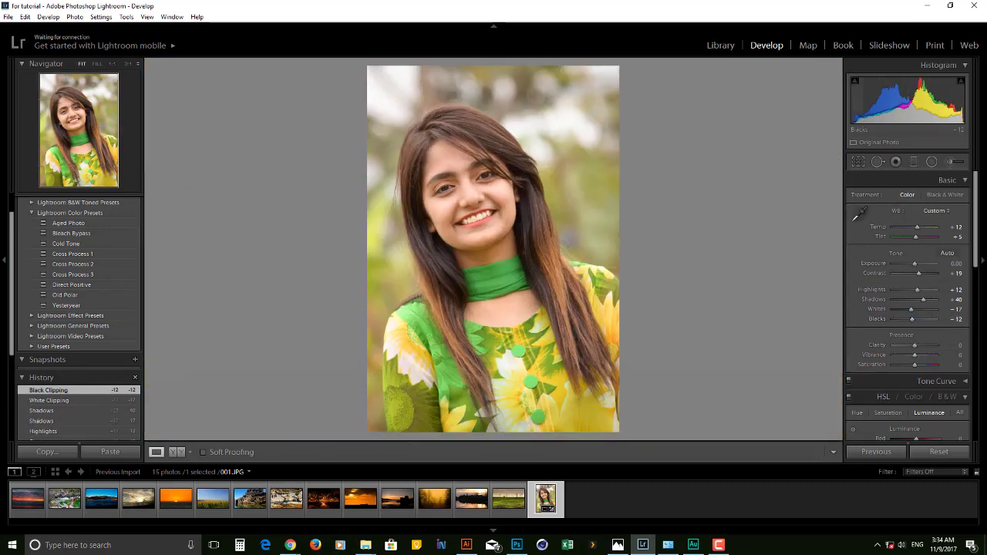
mouse_move(911, 319)
left_mouse_down()
mouse_move(951, 319)
mouse_move(862, 316)
mouse_move(929, 318)
mouse_move(909, 323)
left_mouse_up()
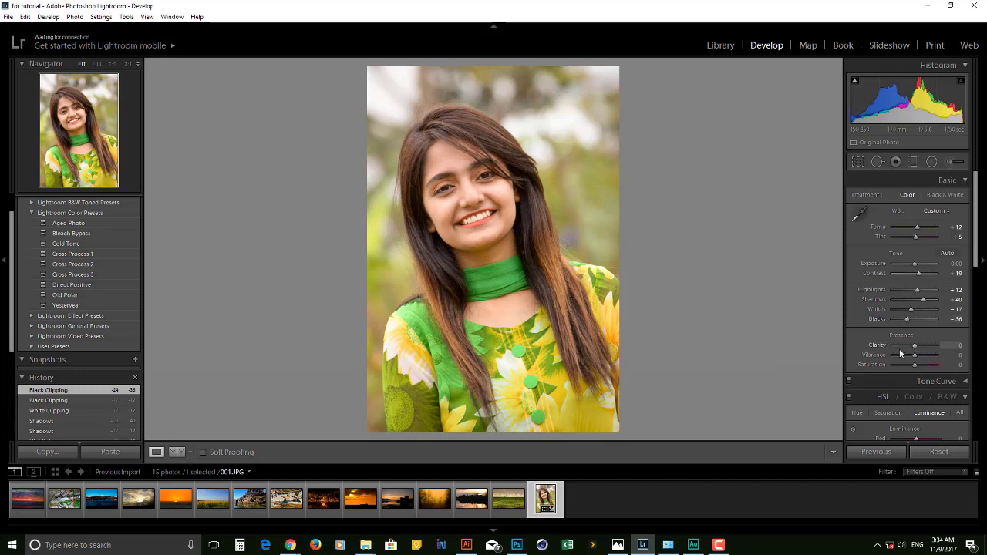
left_click(494, 220)
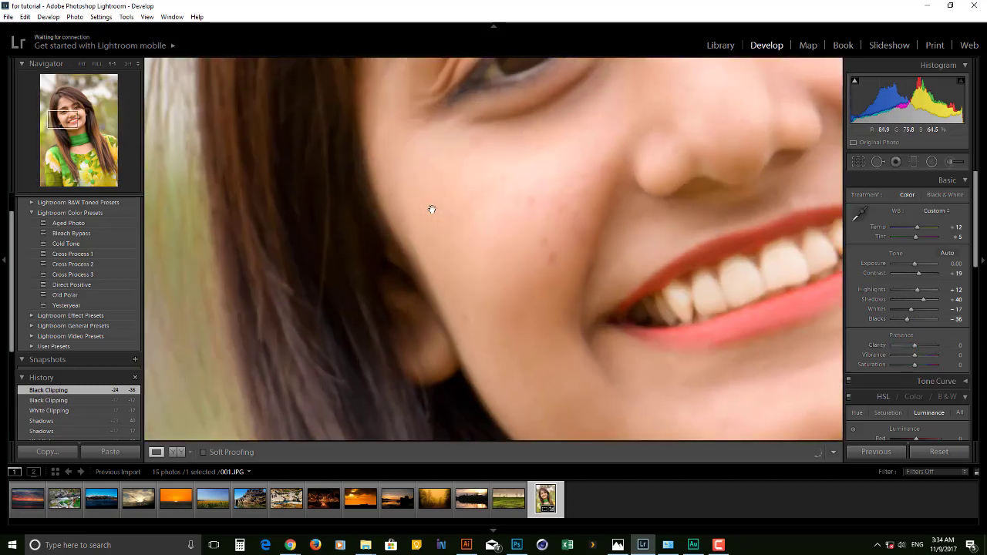
left_click_drag(432, 207, 531, 405)
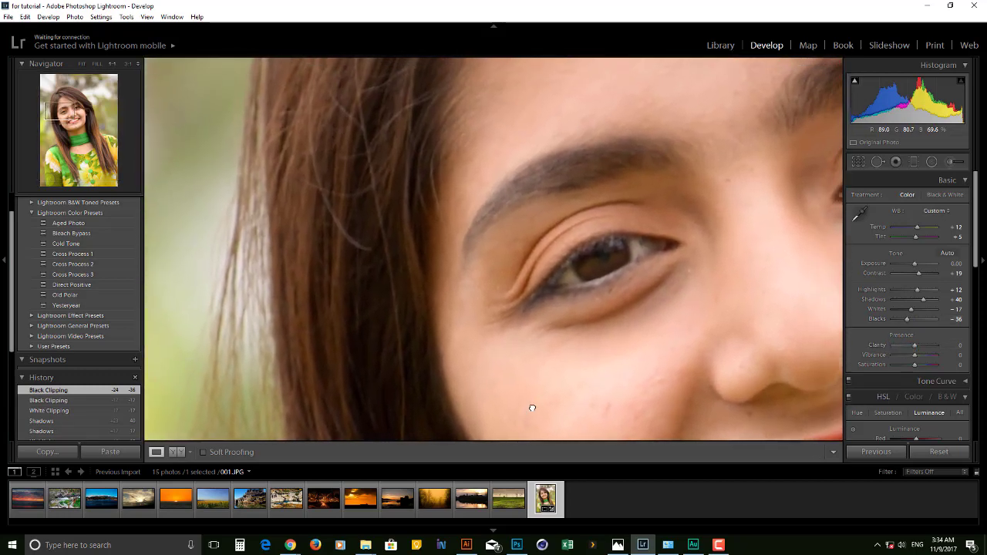
left_click_drag(630, 347, 511, 396)
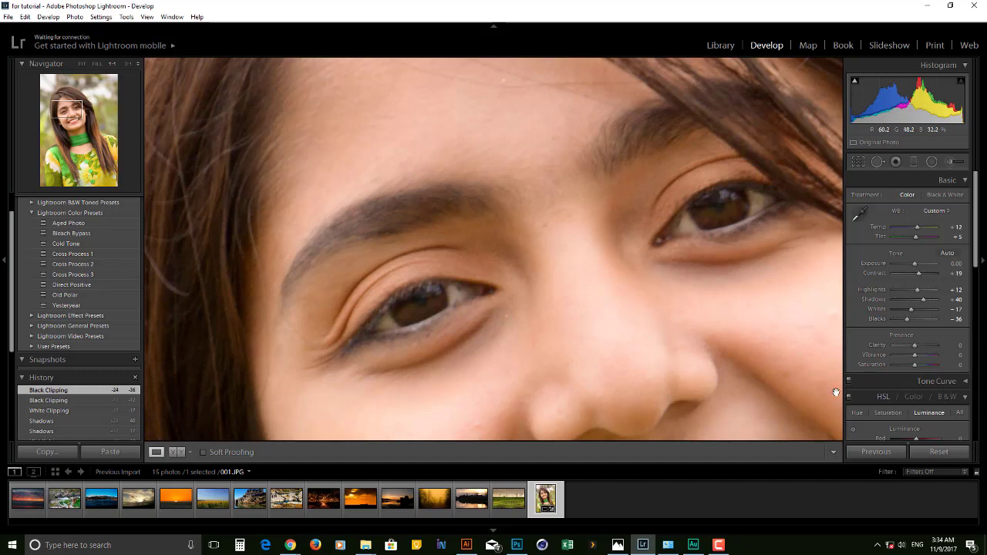
left_click_drag(915, 344, 952, 349)
In Presence, set Clarity to -17, Vibrance to +76 and Saturation to -36
left_click(694, 299)
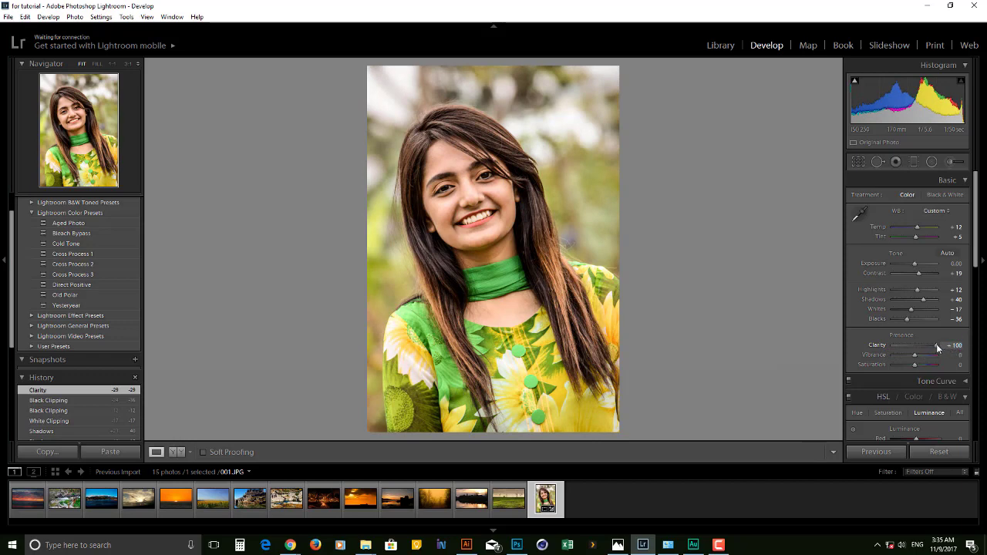
left_click_drag(938, 348, 907, 354)
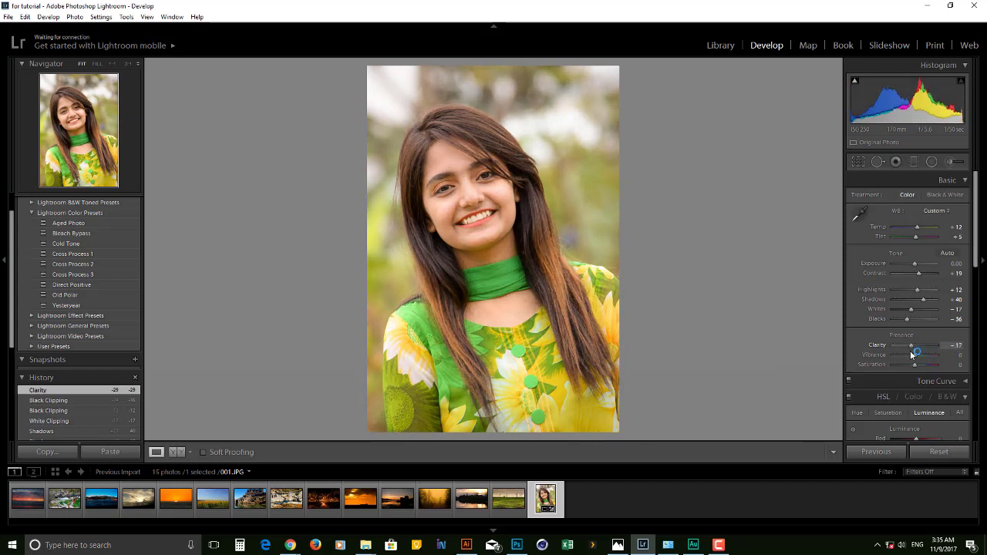
left_click_drag(912, 353, 910, 355)
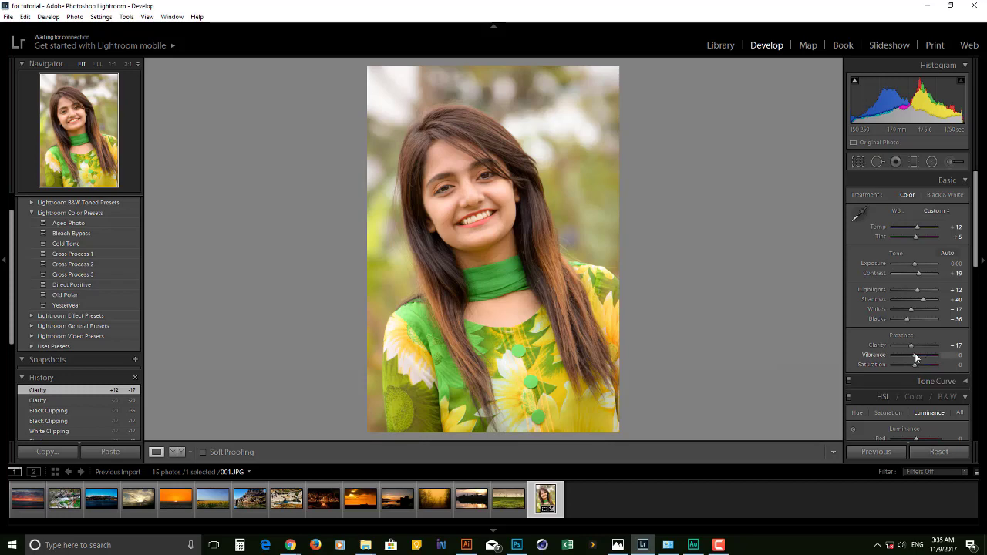
mouse_move(928, 357)
left_mouse_down()
mouse_move(902, 353)
mouse_move(944, 349)
mouse_move(894, 352)
mouse_move(922, 354)
left_mouse_up()
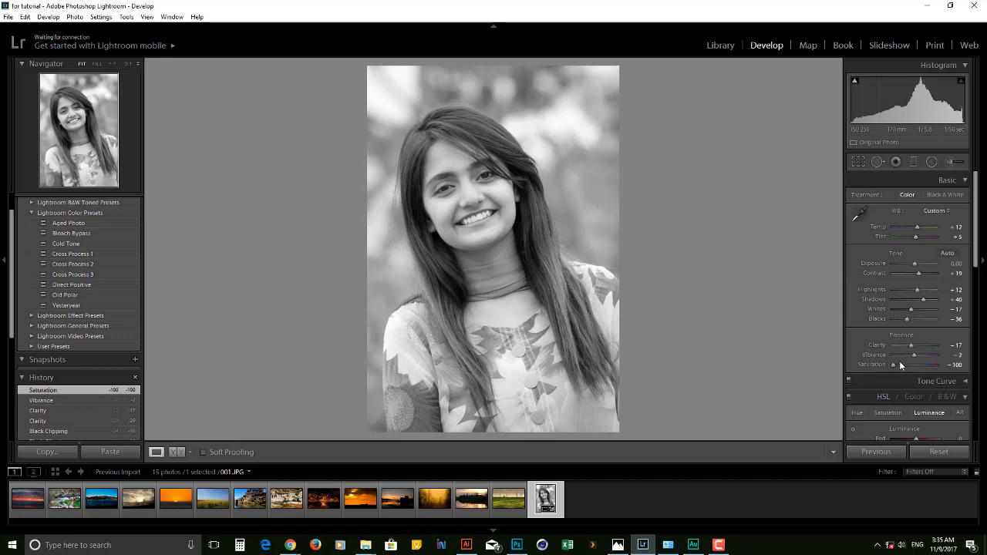
mouse_move(894, 364)
left_mouse_down()
mouse_move(942, 370)
mouse_move(908, 368)
left_mouse_up()
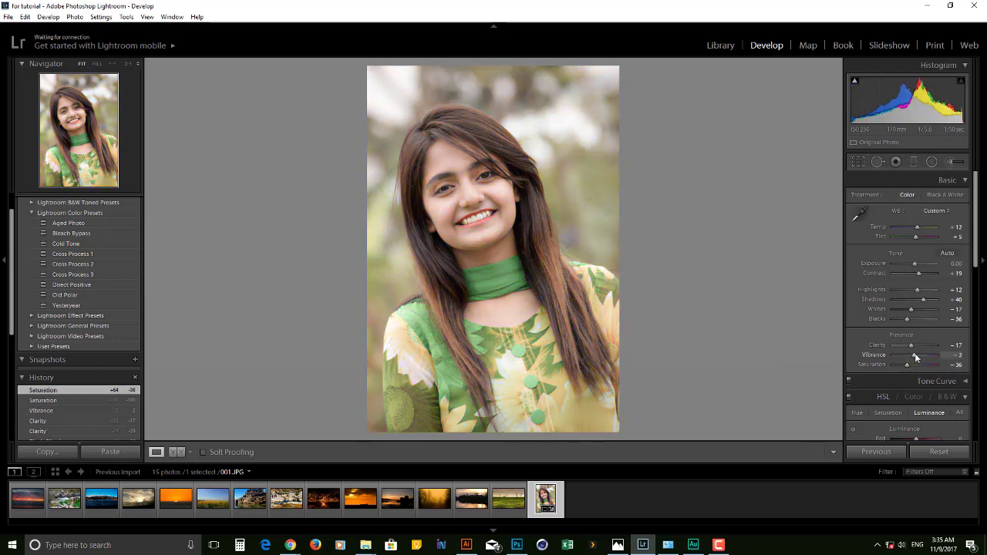
left_click_drag(919, 356, 933, 357)
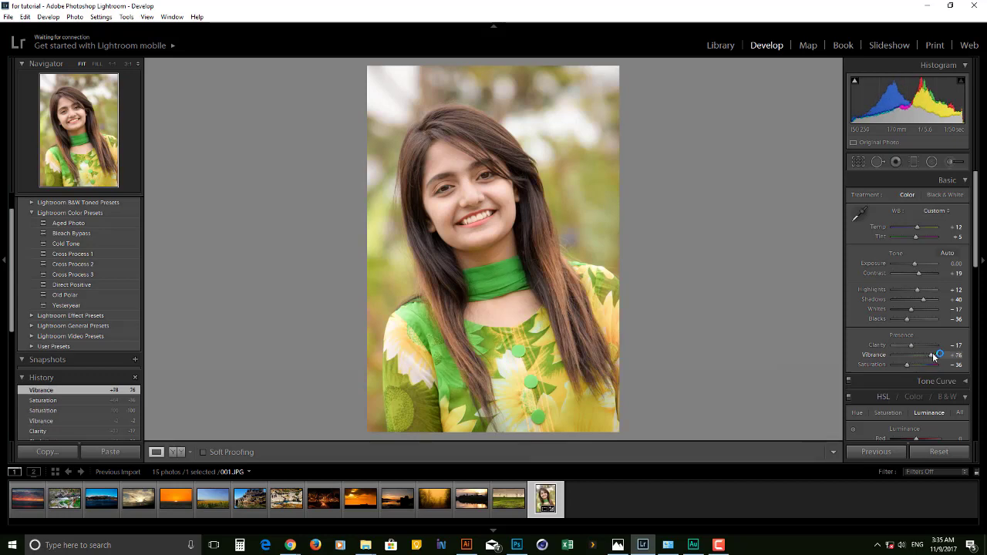
left_click_drag(976, 253, 969, 302)
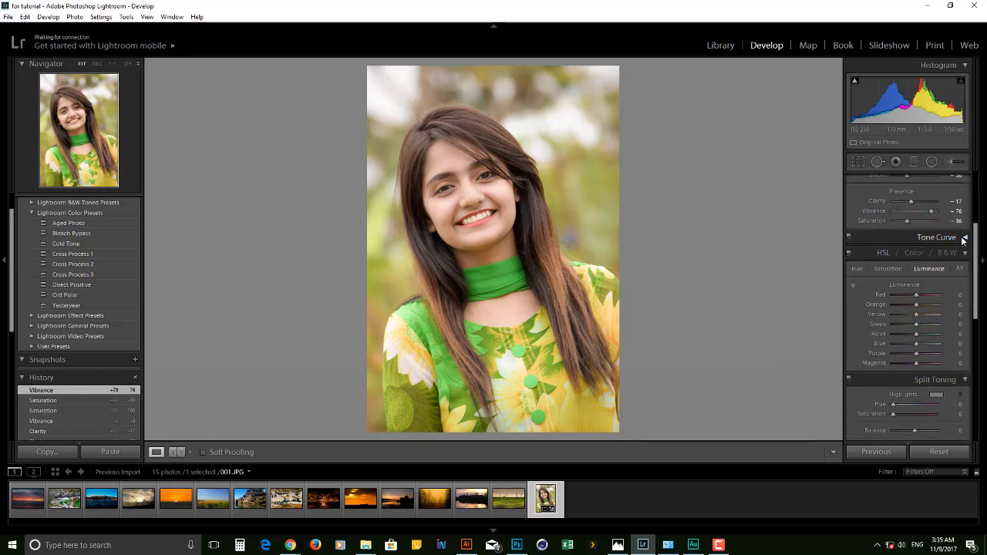
Lift the darks slightly on the tone curve
left_click(962, 241)
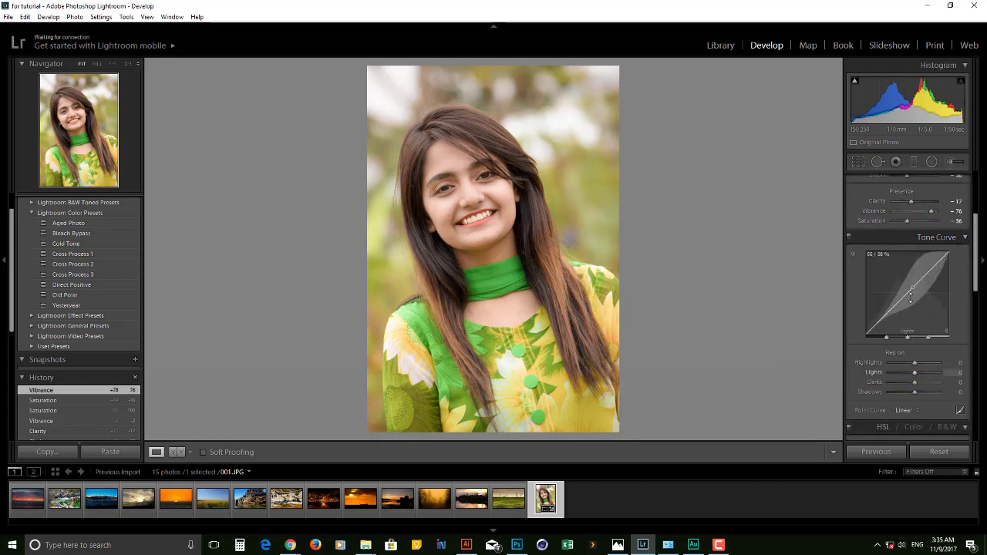
left_click_drag(909, 301, 905, 293)
left_click(936, 236)
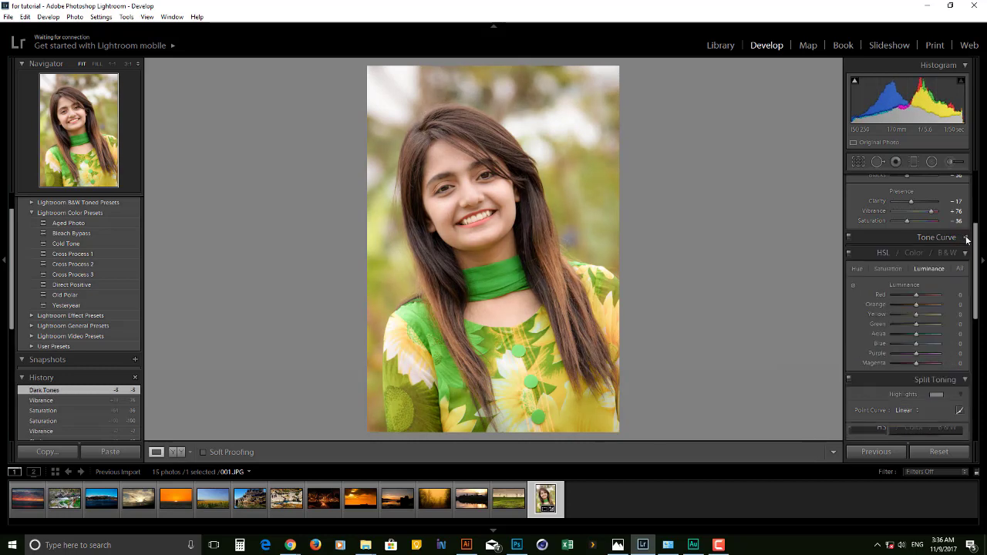
Shift the HSL Red hue to +71 and Orange to -24, leaving Aqua at 0
left_click(890, 254)
left_click(883, 255)
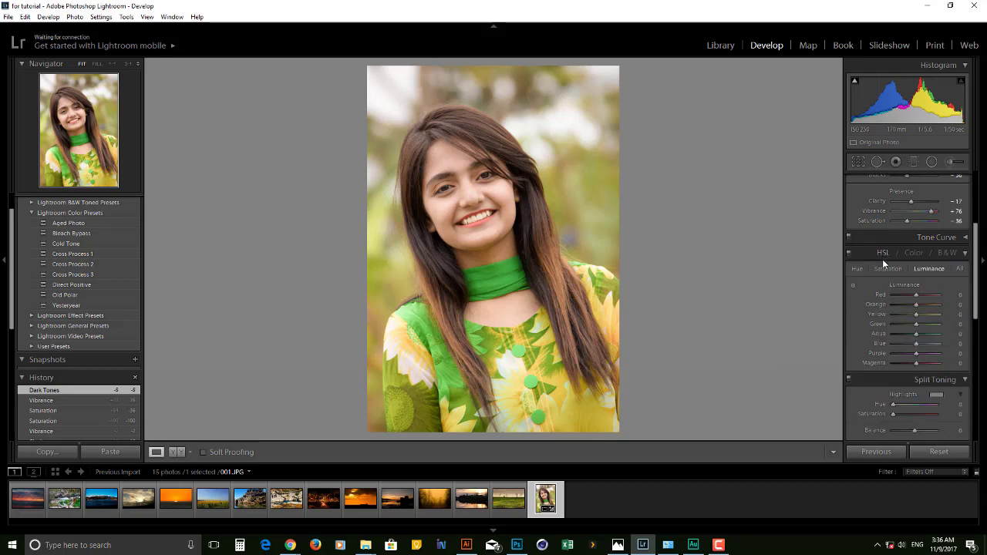
left_click(856, 269)
mouse_move(917, 293)
left_mouse_down()
mouse_move(897, 294)
mouse_move(935, 297)
mouse_move(918, 300)
left_mouse_up()
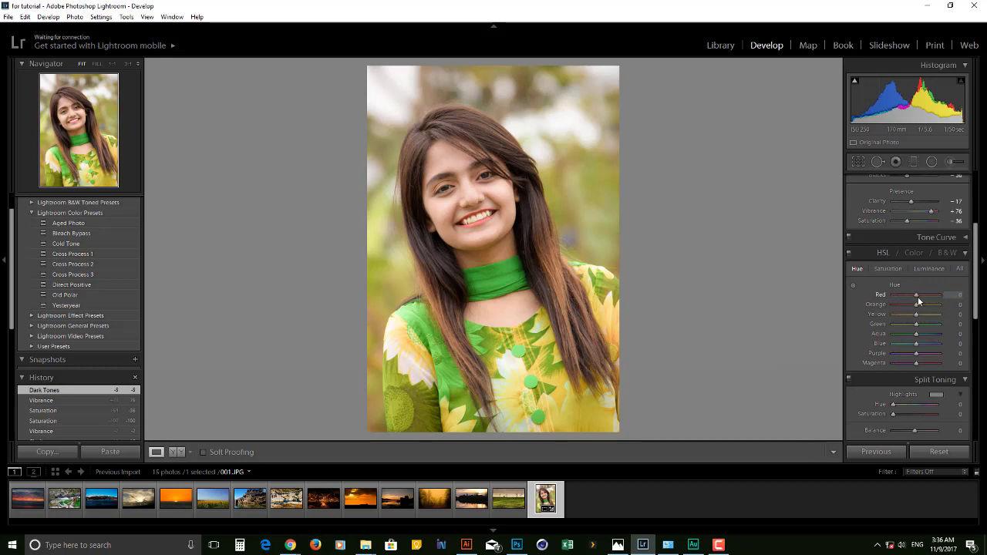
mouse_move(917, 304)
left_mouse_down()
mouse_move(899, 303)
mouse_move(939, 305)
mouse_move(905, 306)
mouse_move(920, 306)
left_mouse_up()
left_click_drag(918, 333, 900, 312)
left_click(917, 327)
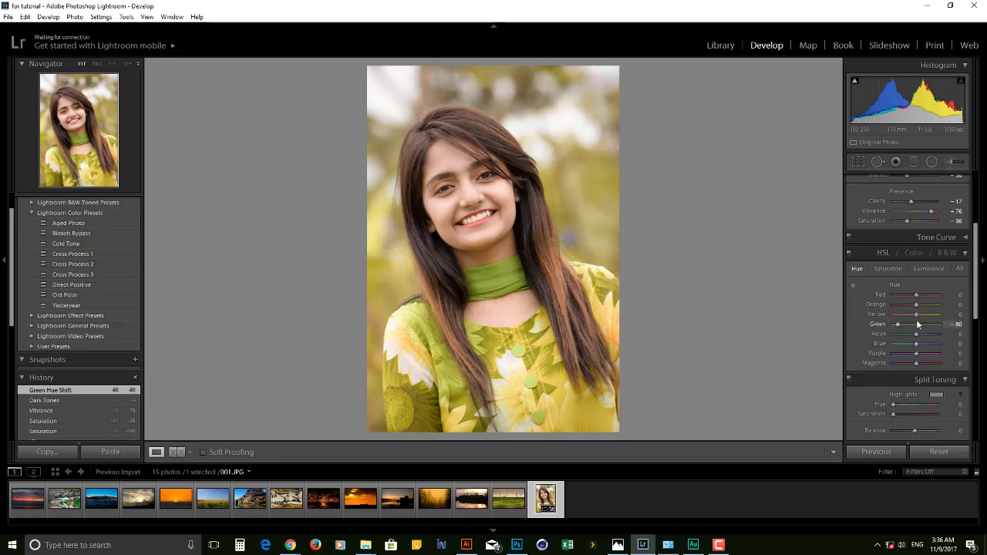
Drop Green saturation to -100 and Green and Aqua luminance to -100
left_click(889, 269)
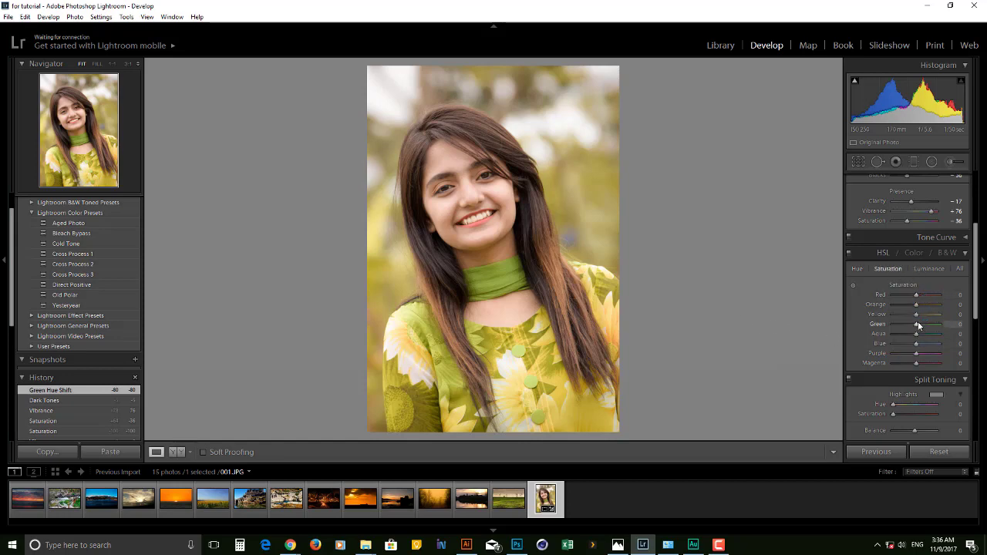
mouse_move(901, 325)
left_mouse_down()
mouse_move(928, 325)
mouse_move(895, 319)
left_mouse_up()
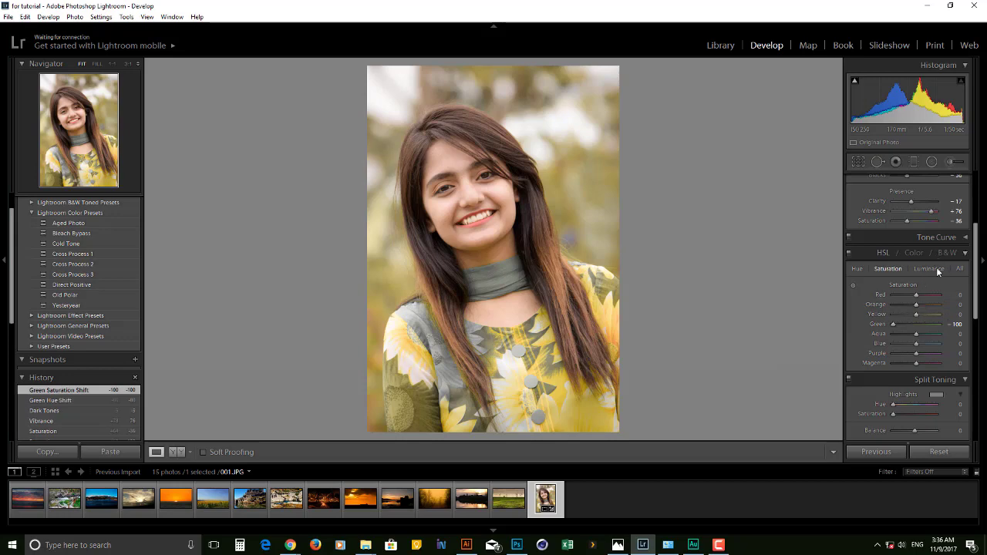
left_click(936, 267)
left_click_drag(914, 327, 889, 335)
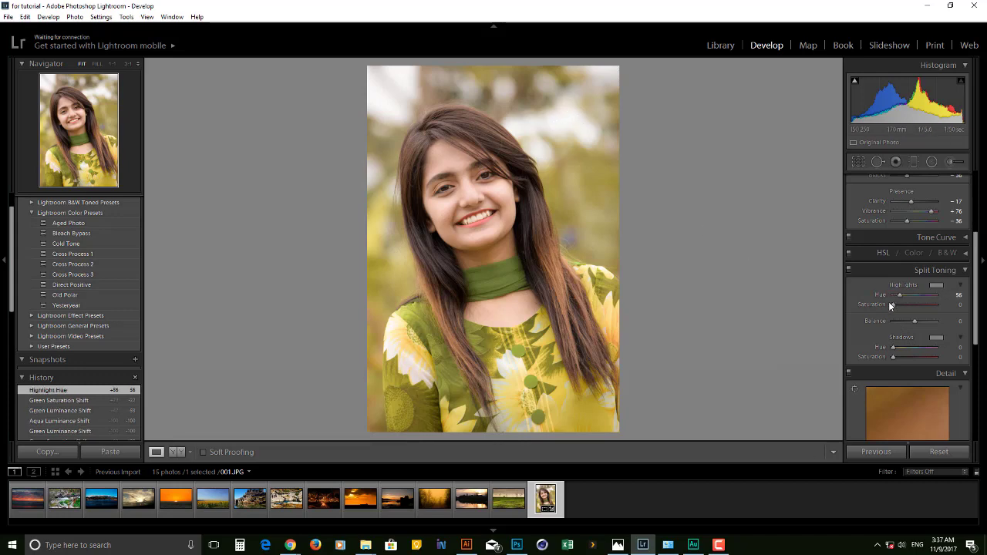
Set Split Toning highlights to hue 56, saturation 19 and shadows to hue 210, saturation 21
mouse_move(894, 305)
left_mouse_down()
mouse_move(935, 304)
mouse_move(896, 304)
mouse_move(912, 300)
mouse_move(901, 297)
mouse_move(903, 308)
left_mouse_up()
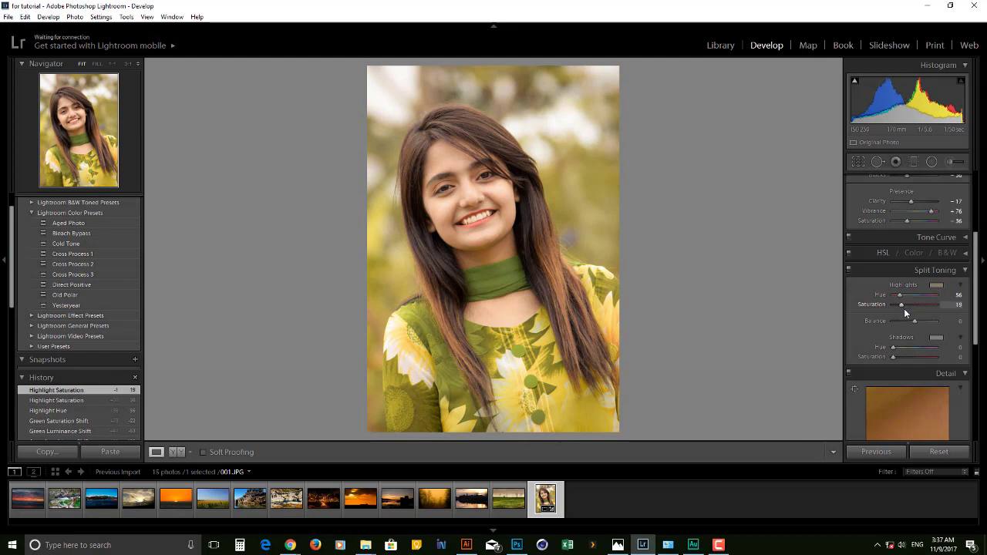
left_click(894, 349)
mouse_move(904, 352)
left_mouse_down()
mouse_move(919, 354)
mouse_move(904, 357)
left_mouse_up()
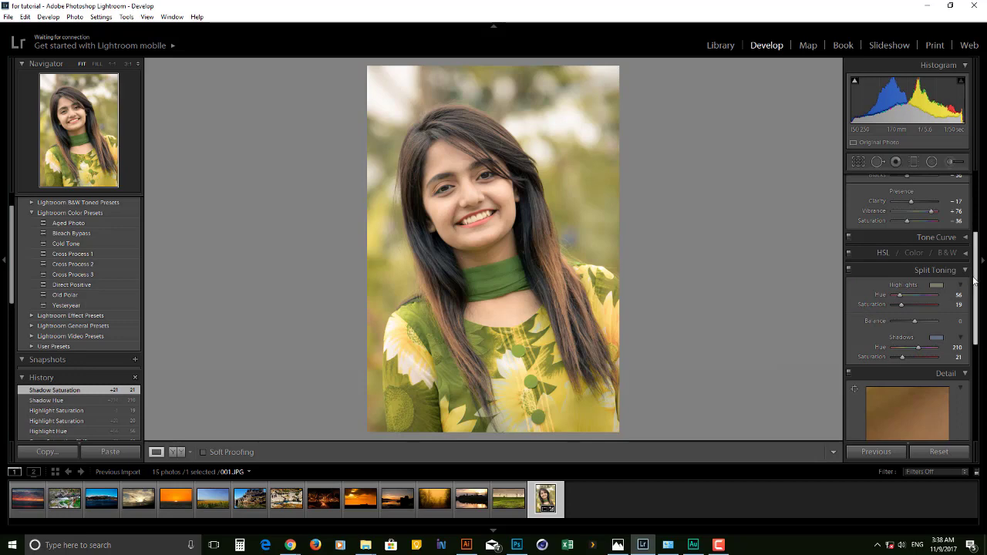
Bring the Detail panel into view and zoom to 1:1 on her face
scroll(975, 282, "down", 2)
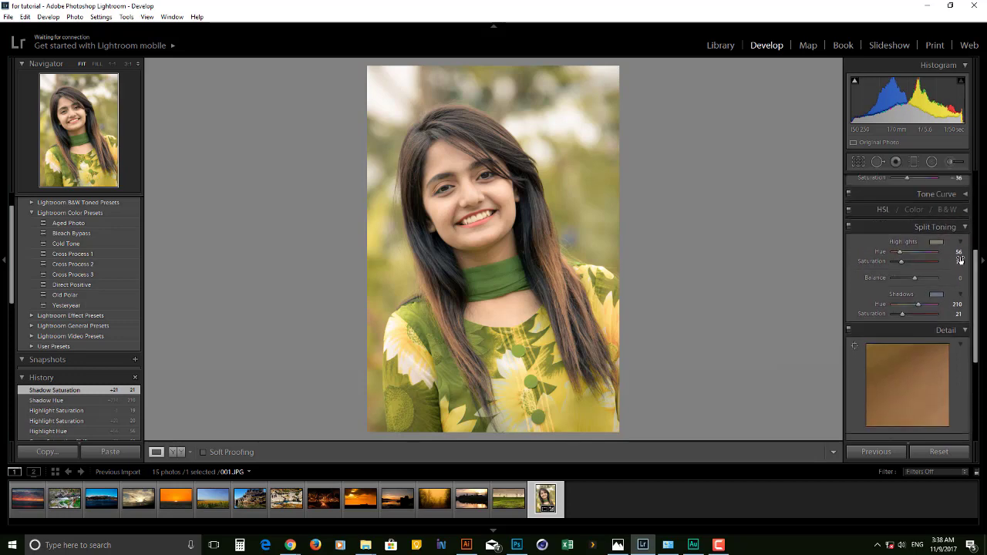
left_click(957, 228)
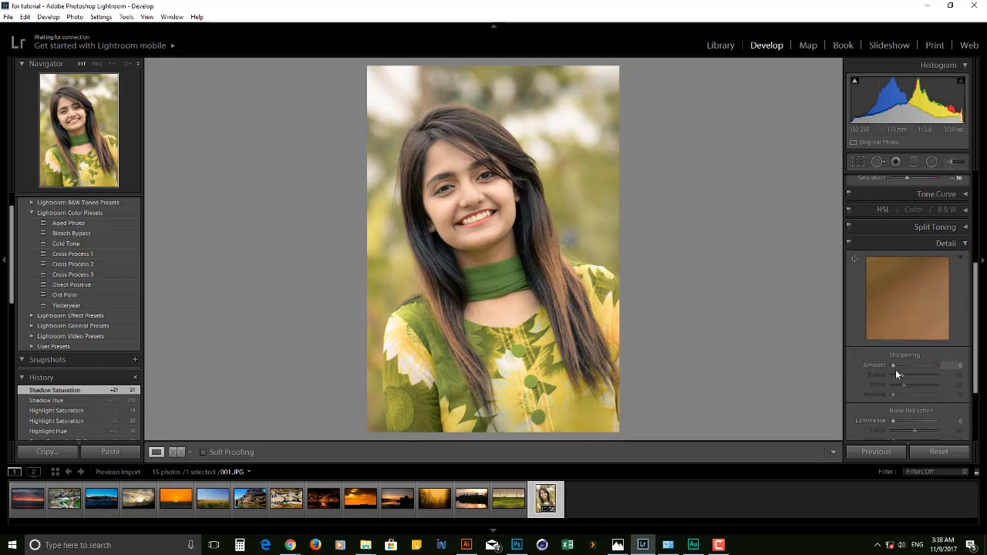
left_click(503, 175)
left_click(503, 175)
mouse_move(462, 308)
left_mouse_down()
mouse_move(566, 309)
mouse_move(552, 316)
mouse_move(540, 291)
mouse_move(483, 293)
mouse_move(472, 321)
left_mouse_up()
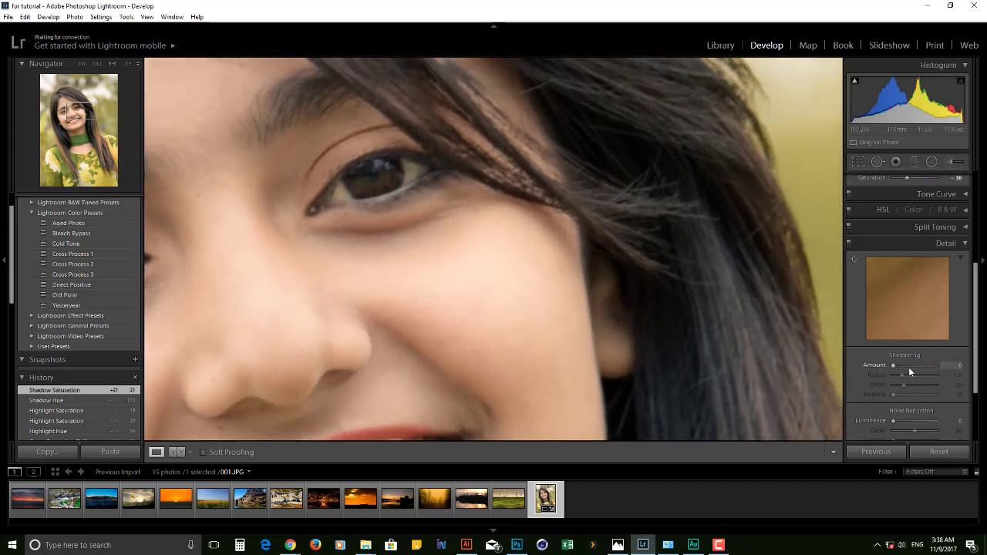
Set Noise Reduction Luminance to 58 and Detail to 86, then return to Fit view
scroll(977, 367, "down", 3)
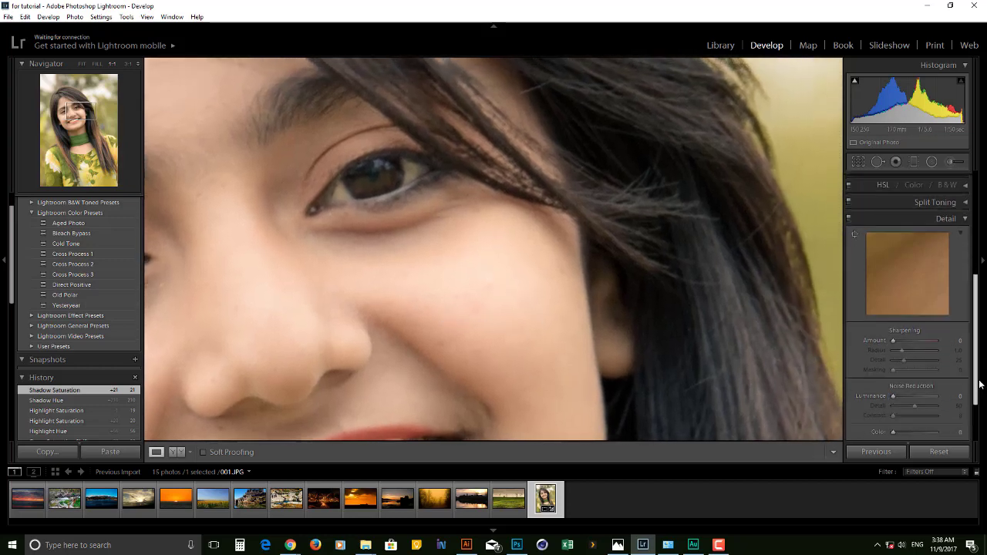
left_click_drag(909, 337, 913, 337)
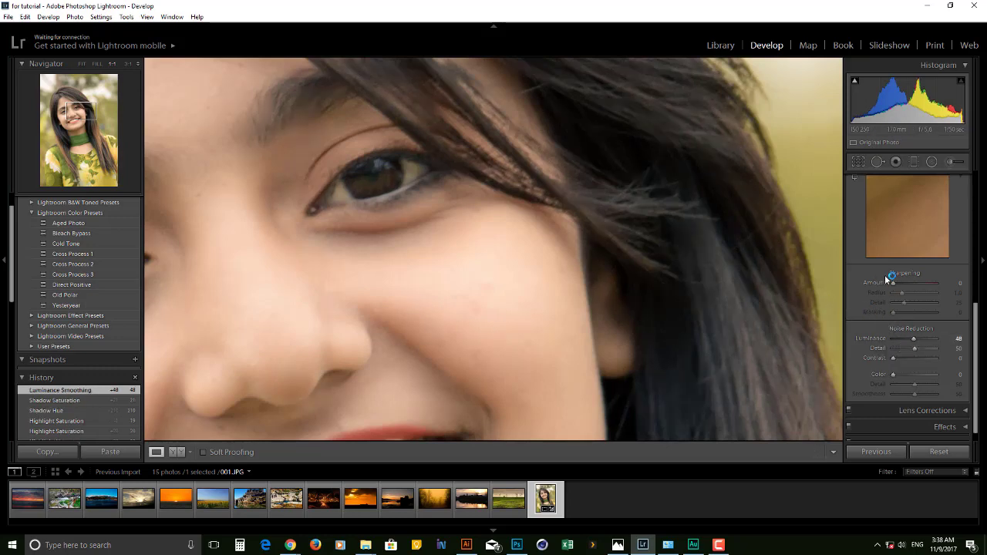
left_click_drag(978, 344, 976, 329)
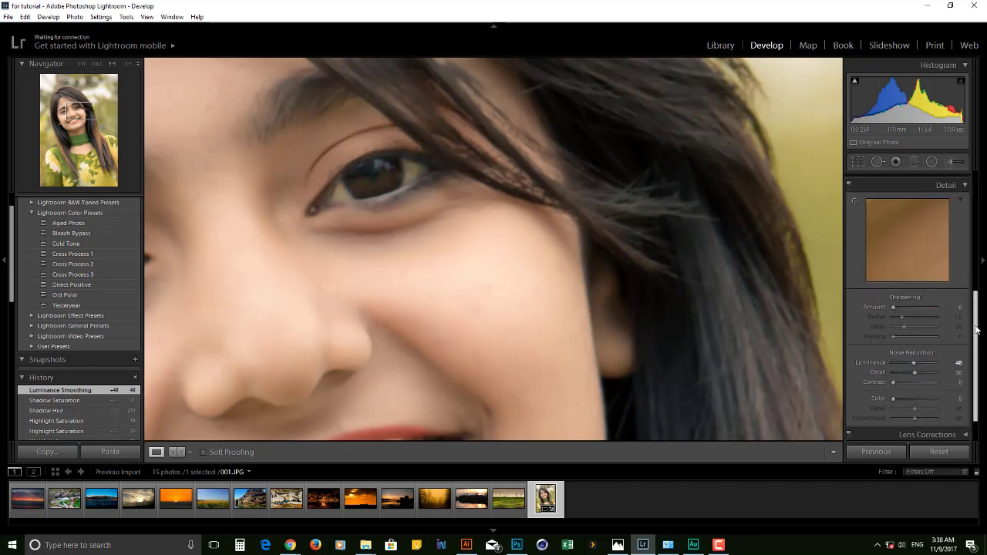
scroll(930, 349, "down", 1)
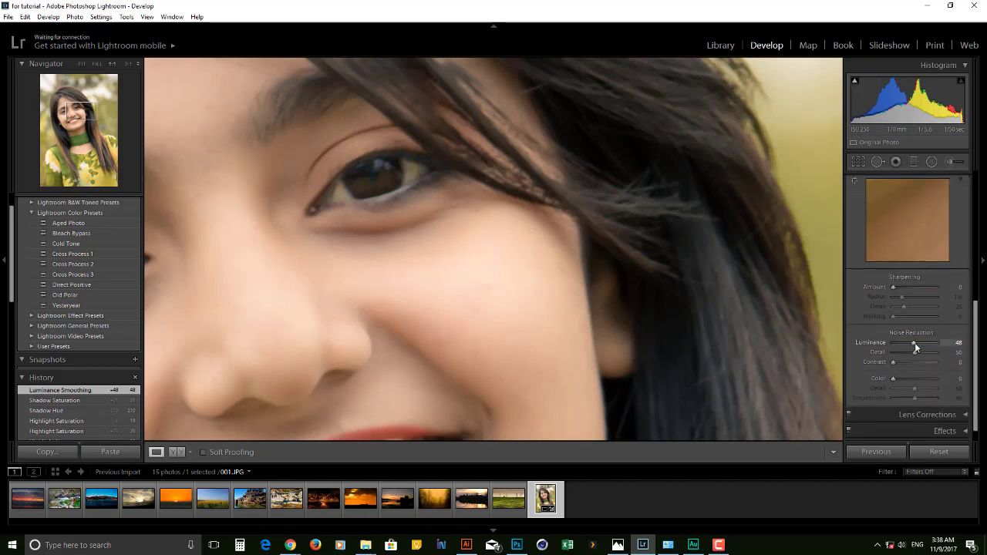
mouse_move(916, 348)
left_mouse_down()
mouse_move(873, 342)
mouse_move(910, 344)
left_mouse_up()
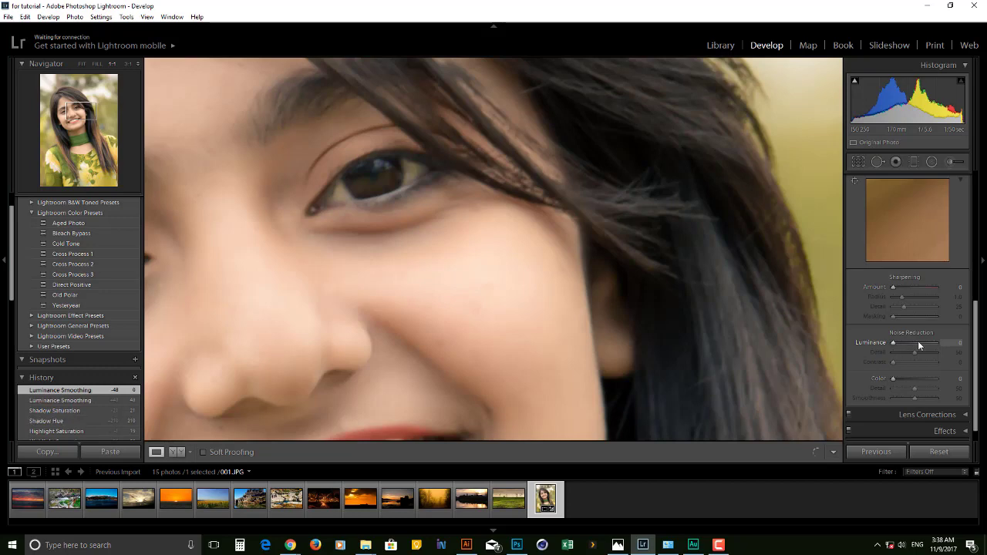
left_click(918, 343)
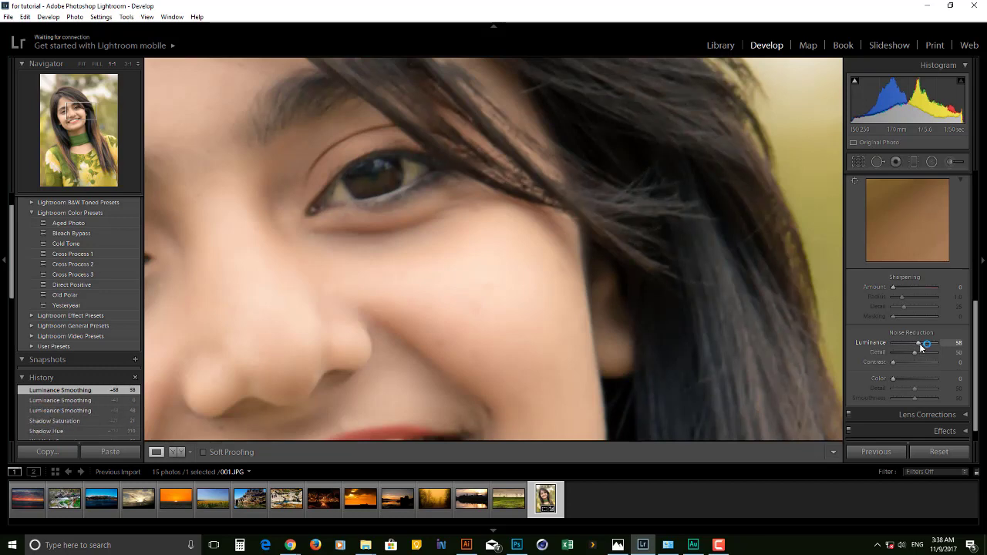
left_click(930, 353)
left_click_drag(422, 285, 505, 230)
left_click(463, 256)
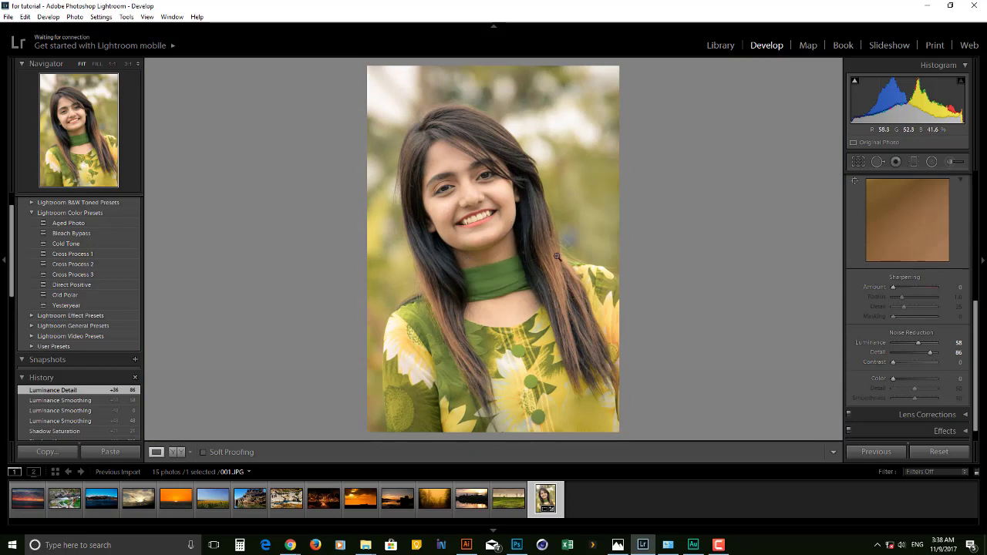
scroll(978, 339, "down", 1)
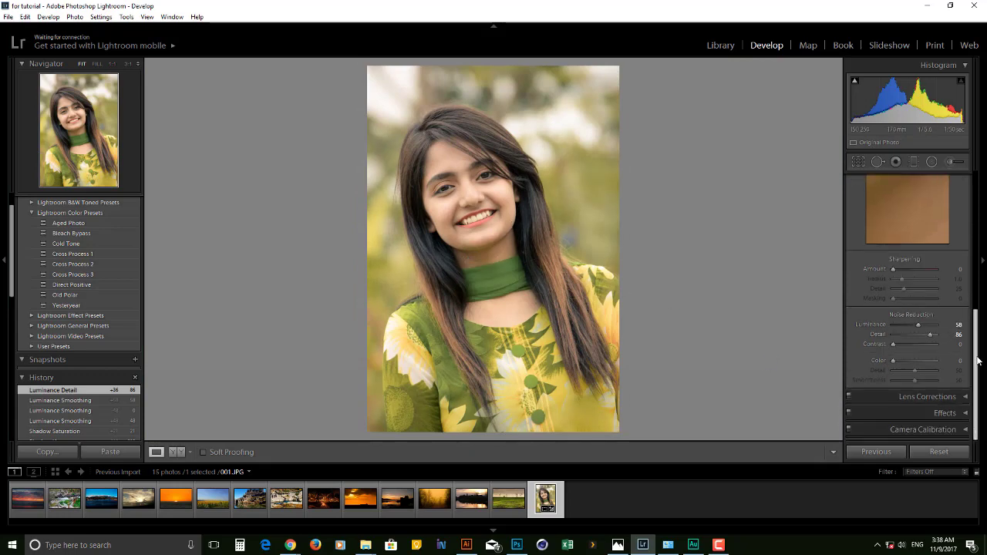
left_click(964, 397)
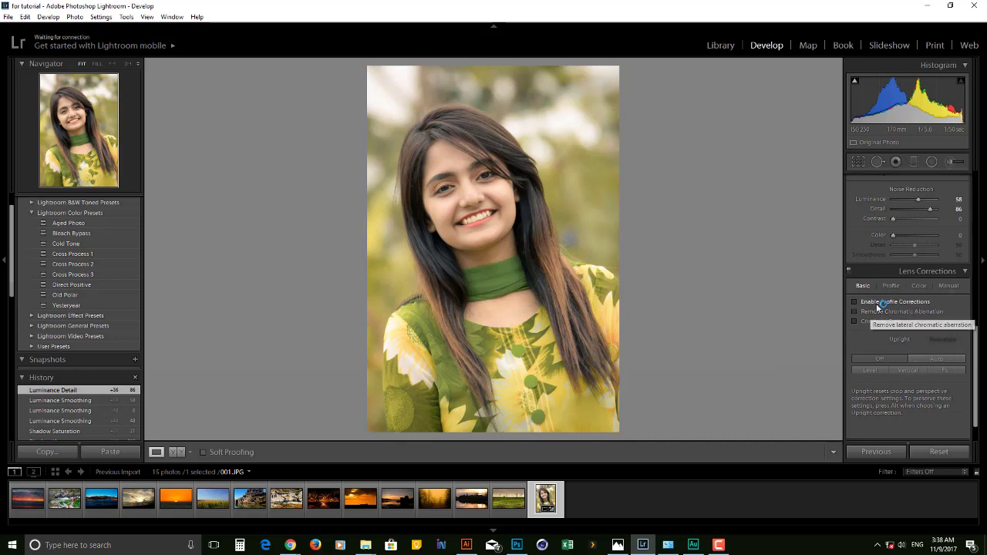
left_click(949, 286)
mouse_move(917, 323)
left_mouse_down()
mouse_move(923, 331)
mouse_move(899, 331)
mouse_move(937, 337)
mouse_move(916, 338)
left_mouse_up()
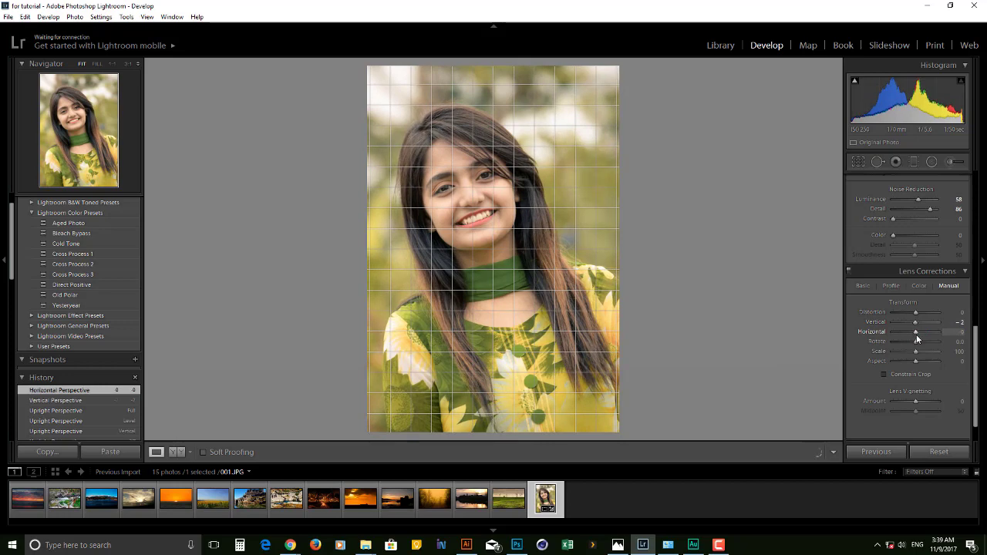
left_click(960, 321)
type("0")
key("Return")
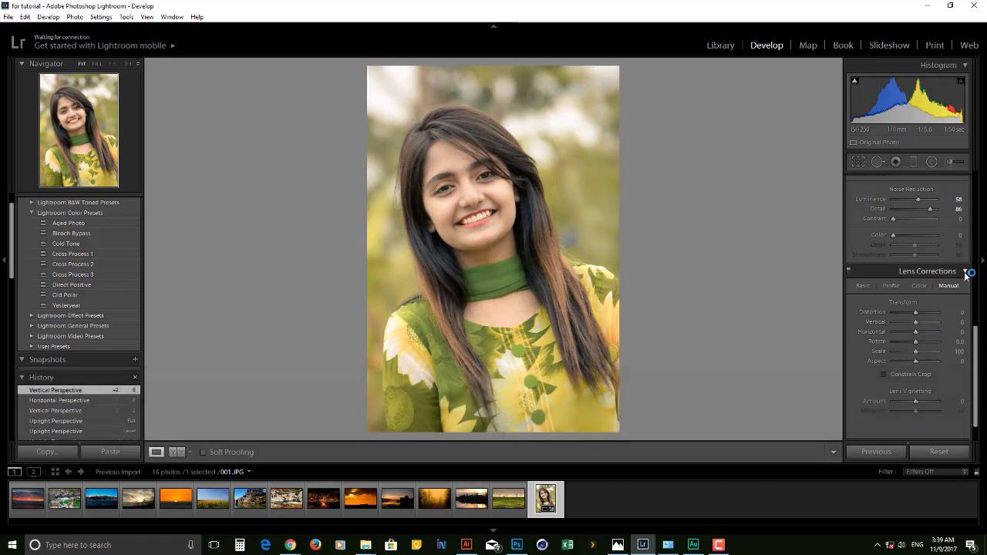
left_click(965, 272)
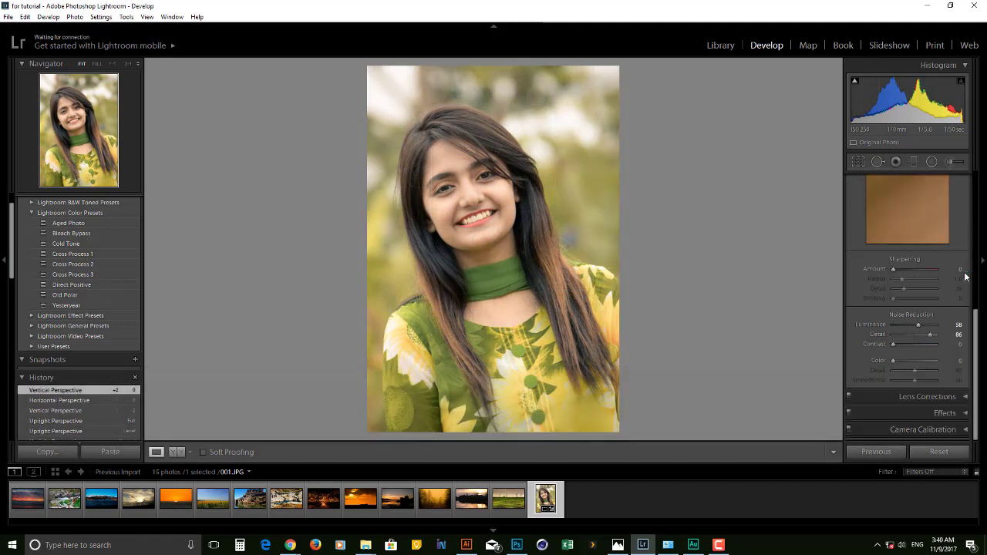
Add a post-crop vignette with Amount -36
left_click(944, 413)
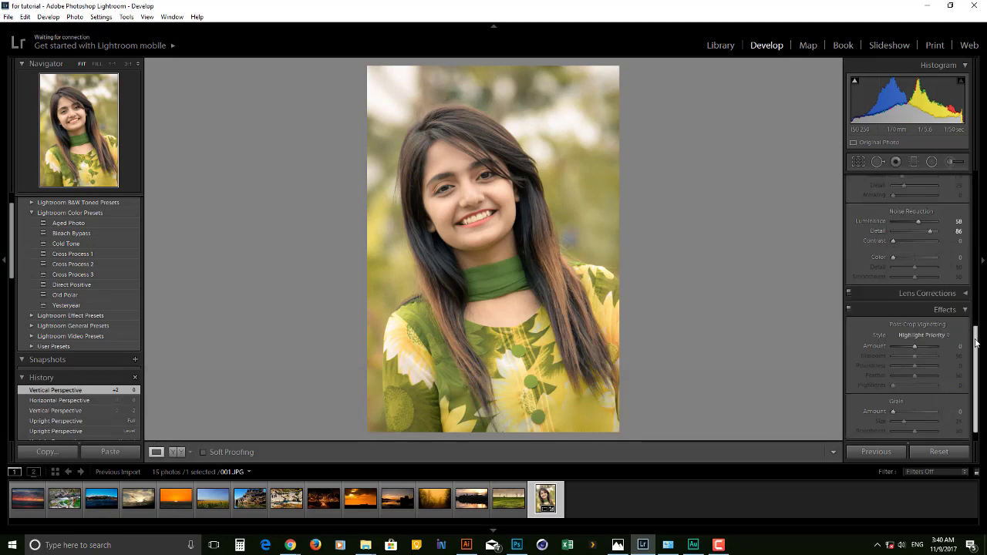
mouse_move(916, 328)
left_mouse_down()
mouse_move(928, 328)
mouse_move(906, 330)
left_mouse_up()
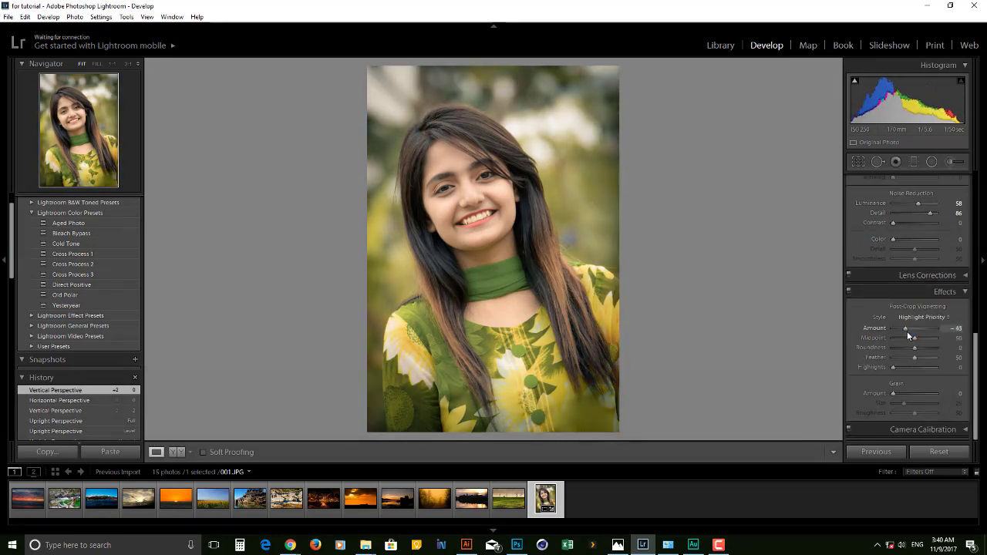
left_click_drag(908, 334, 910, 333)
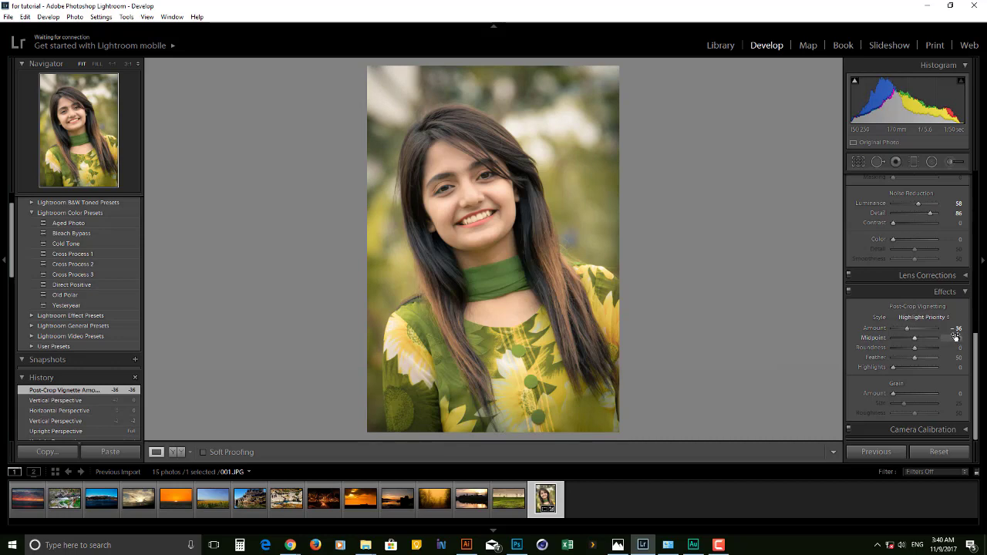
Set Camera Calibration Shadows Tint to -29 and Red Primary Hue to -50
left_click(929, 429)
left_click_drag(929, 329, 914, 358)
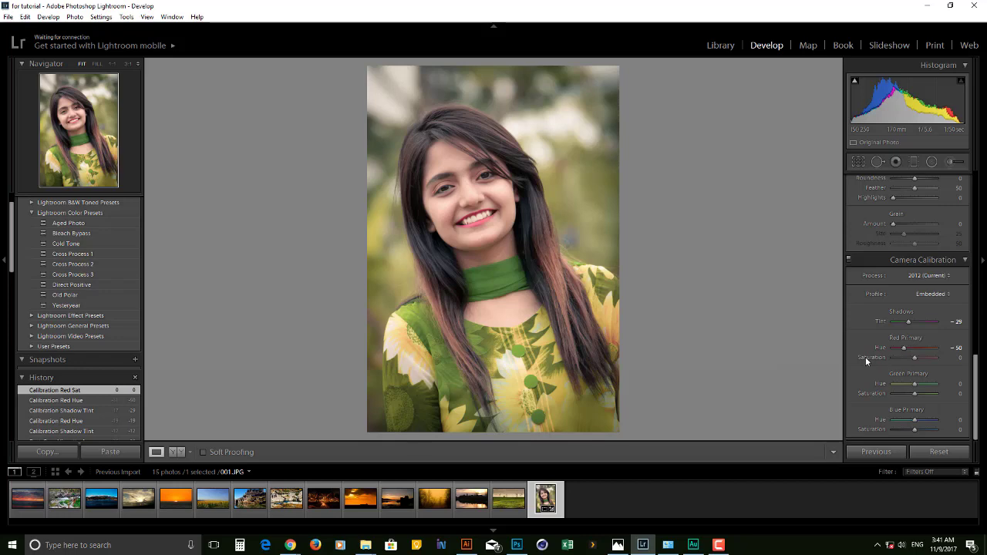
left_click(944, 261)
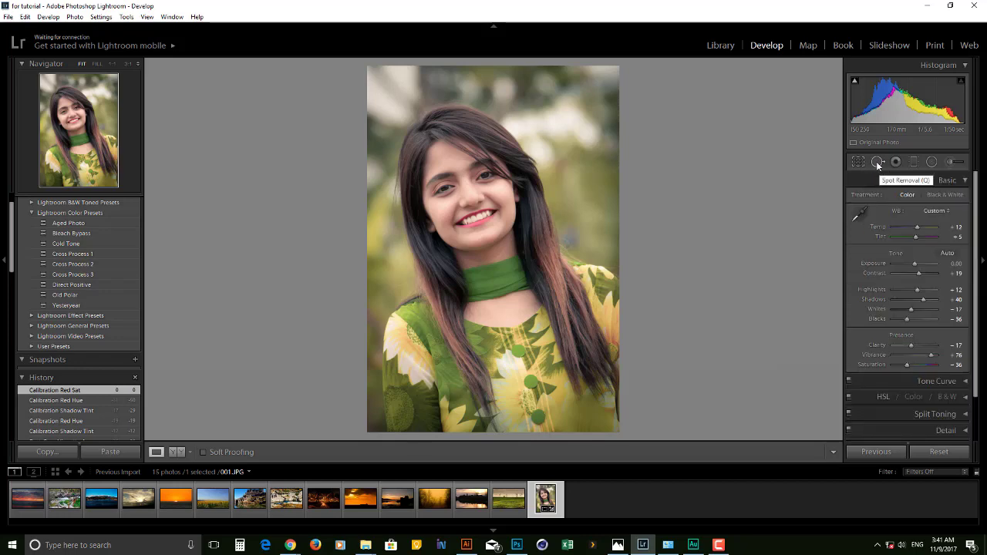
Zoom in close on her smile and cheeks
left_click(510, 209)
left_click_drag(522, 208, 788, 299)
left_click_drag(332, 147, 368, 82)
left_click_drag(542, 271, 689, 77)
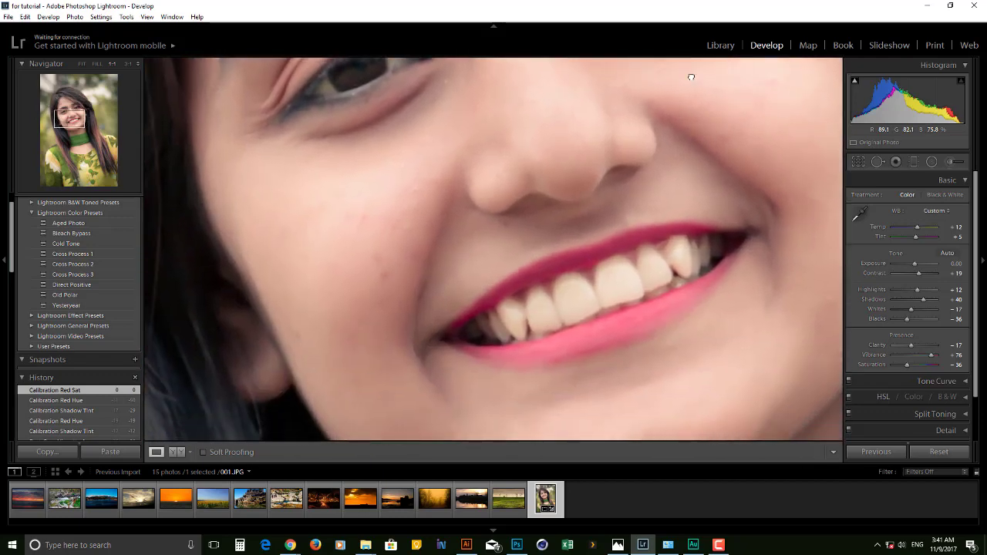
left_click_drag(308, 204, 381, 166)
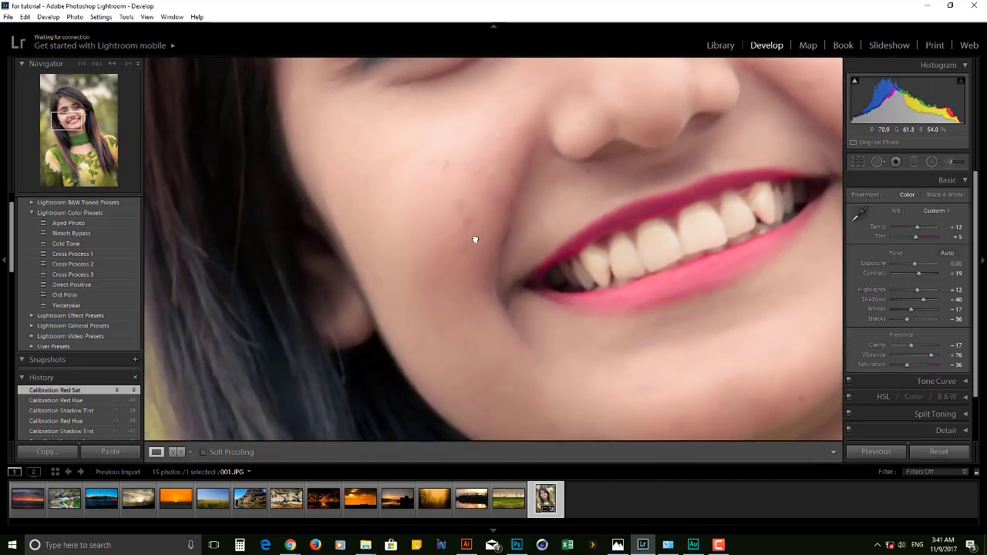
left_click_drag(475, 240, 498, 285)
left_click_drag(486, 235, 462, 196)
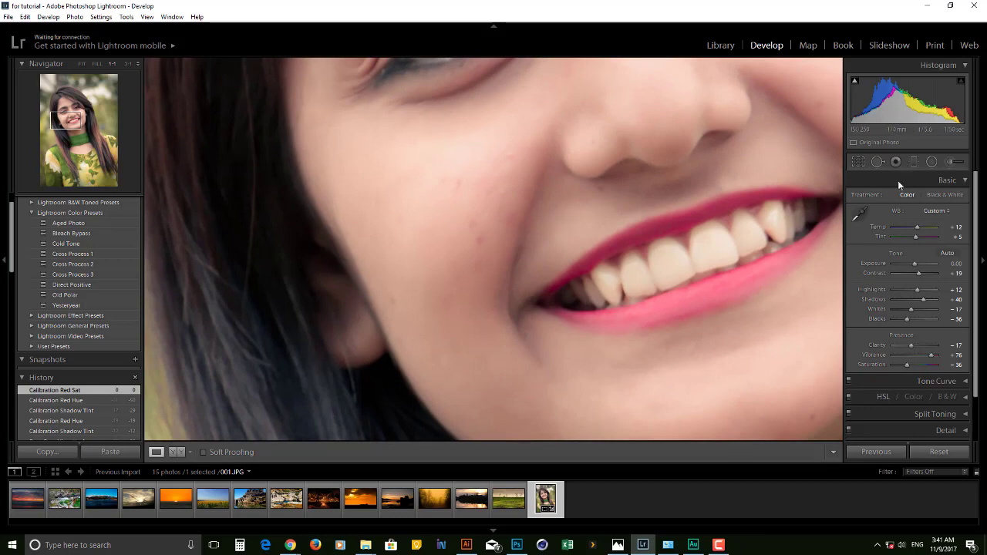
Heal the blemishes on one cheek with Heal spot removals sampled from clean skin
left_click(876, 162)
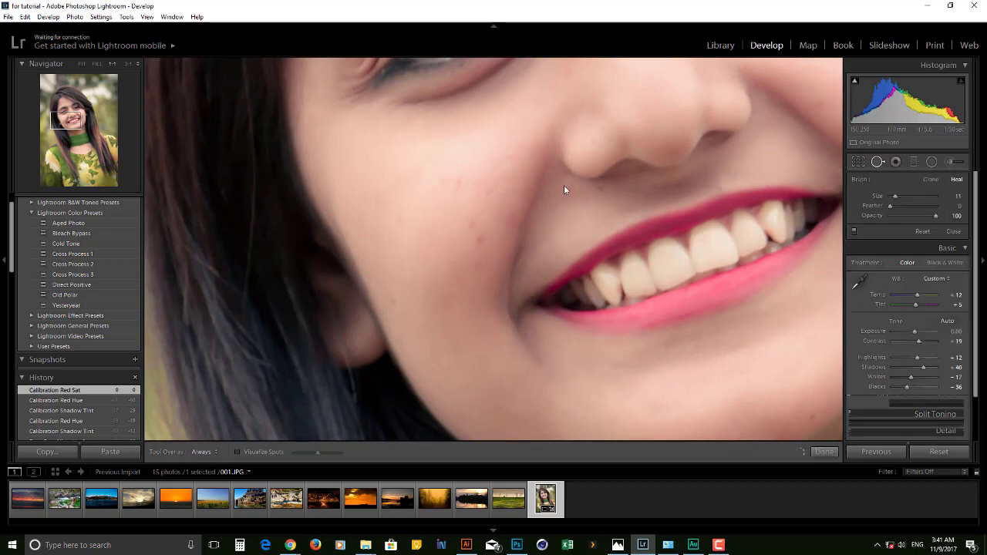
left_click(458, 182)
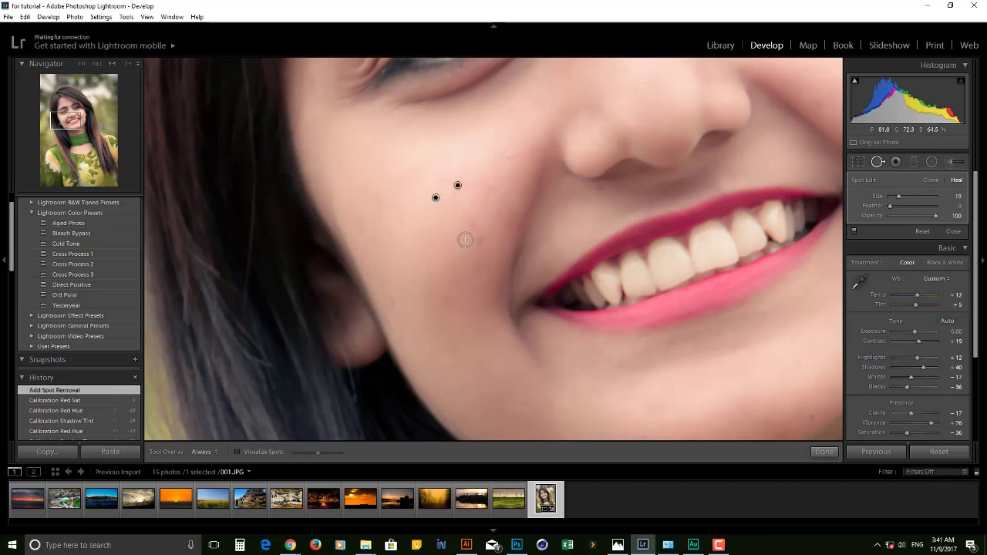
left_click(471, 221)
left_click_drag(477, 240, 479, 241)
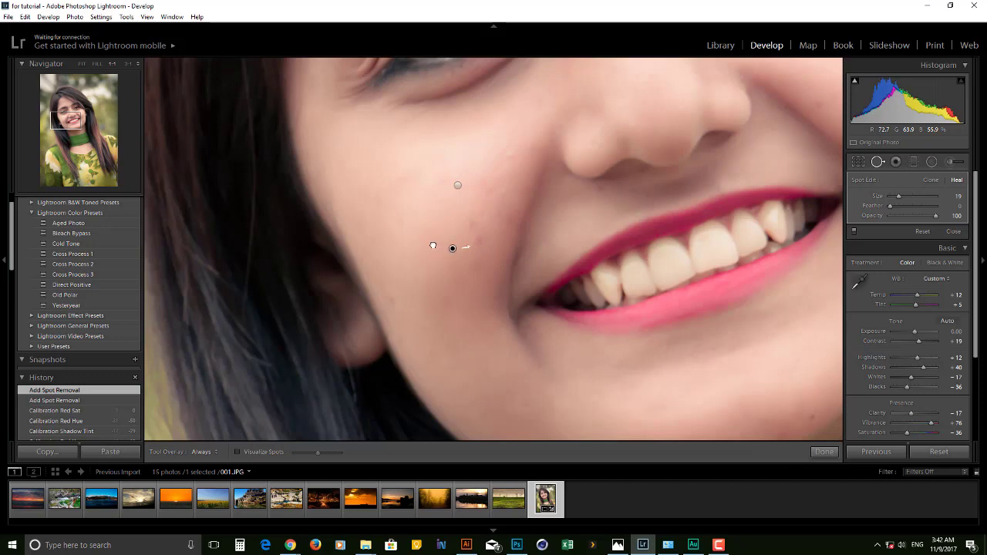
left_click_drag(433, 245, 433, 245)
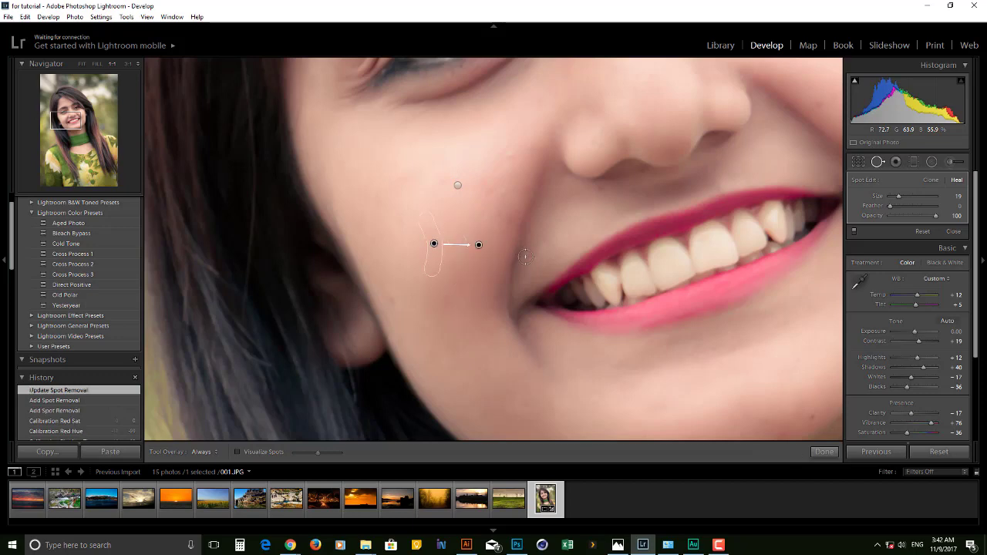
left_click(877, 161)
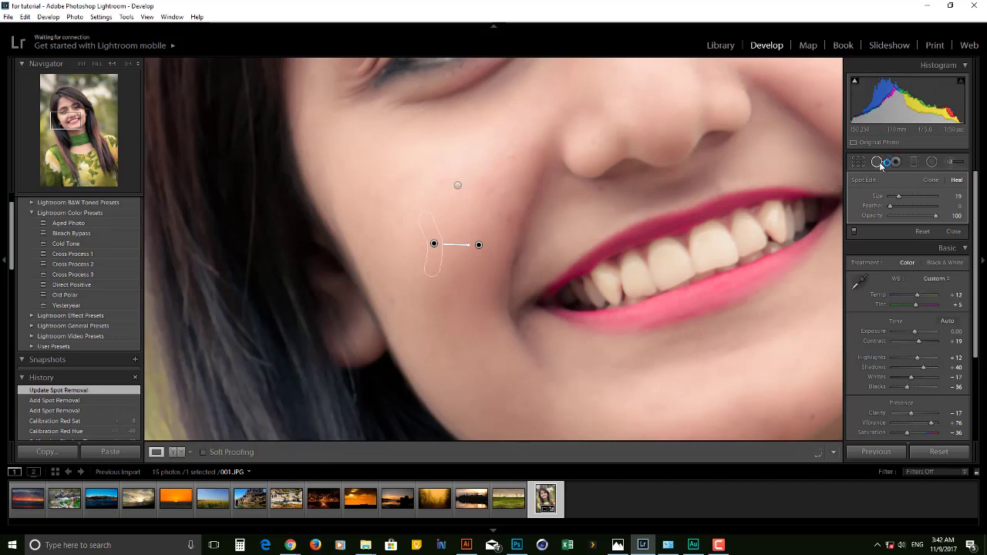
Heal the blemish on the other cheek and return to the full portrait view
left_click_drag(626, 193, 485, 168)
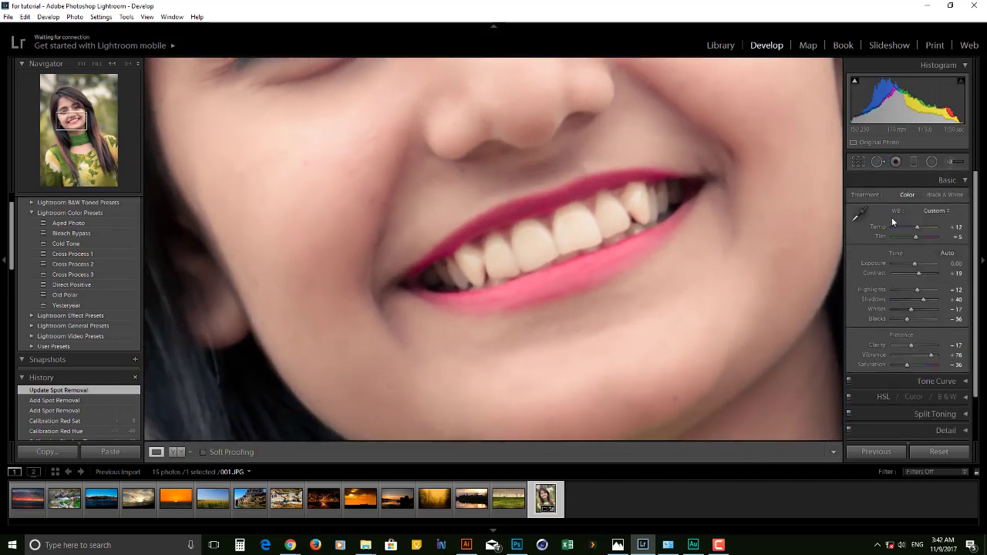
left_click(879, 161)
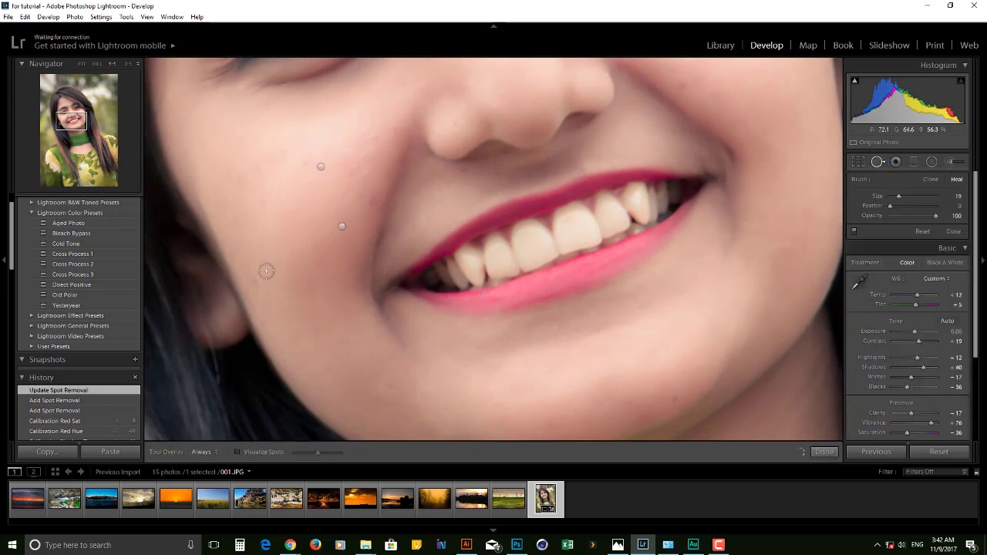
left_click(253, 274)
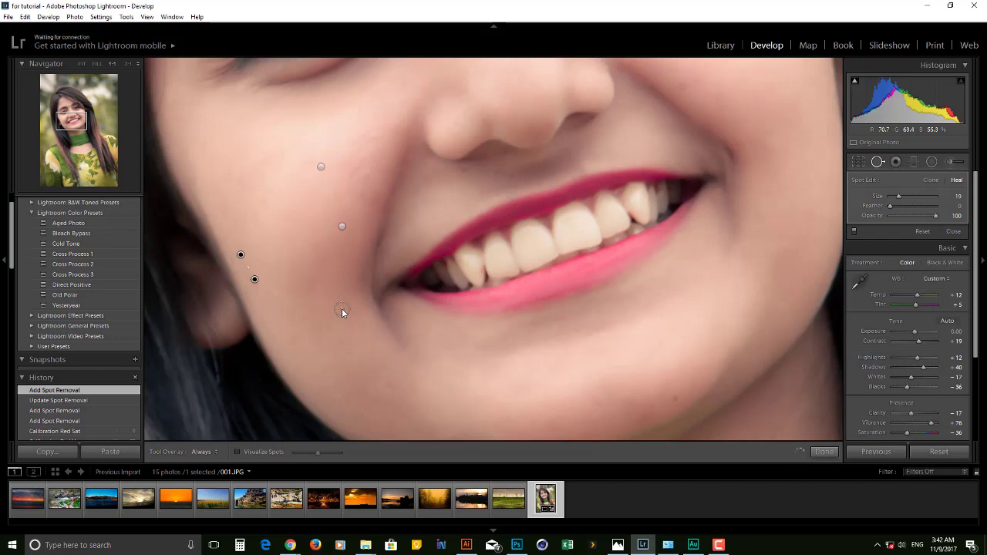
left_click(877, 162)
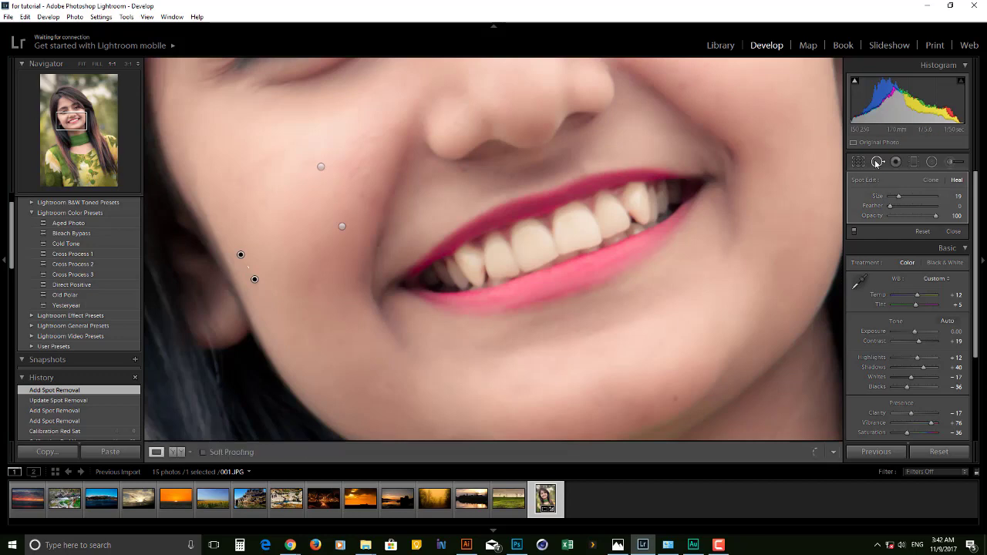
left_click_drag(507, 246, 418, 159)
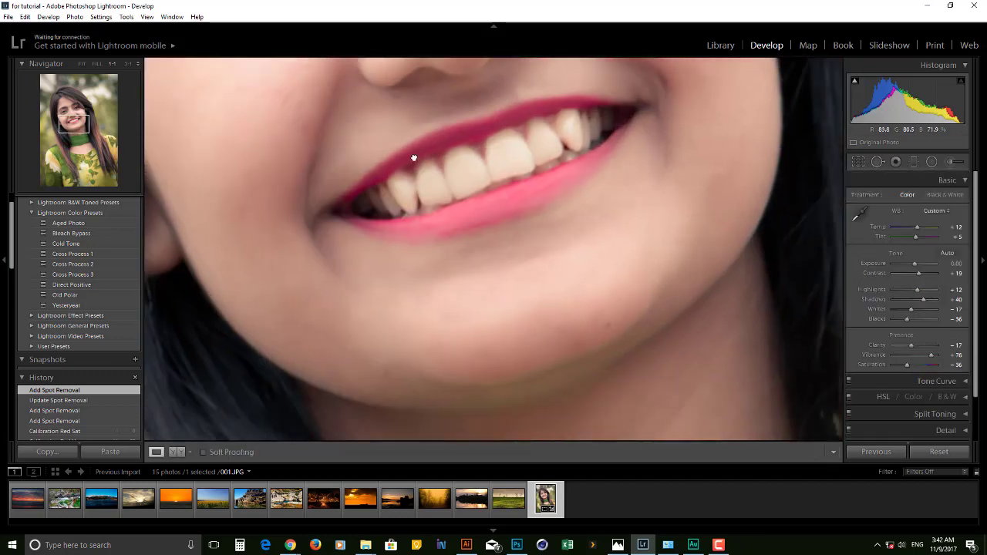
left_click(467, 274)
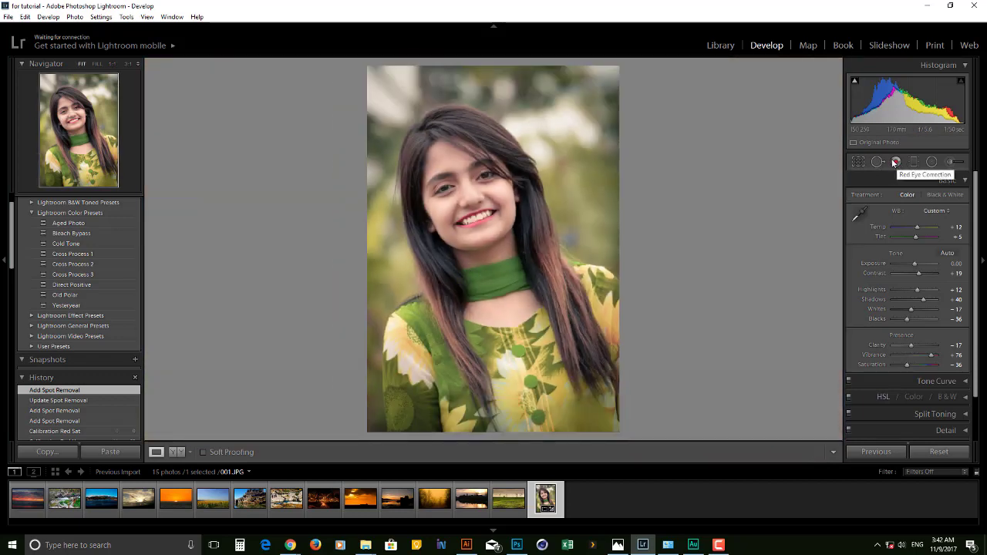
Draw a diagonal graduated filter with Exposure 0.69 down from the top of the fitted portrait
left_click(447, 189)
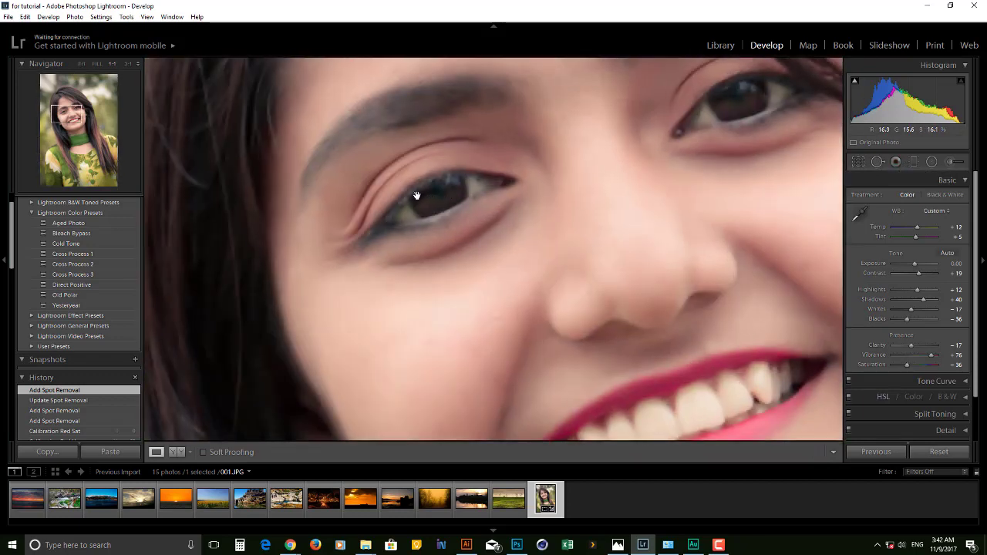
left_click(895, 161)
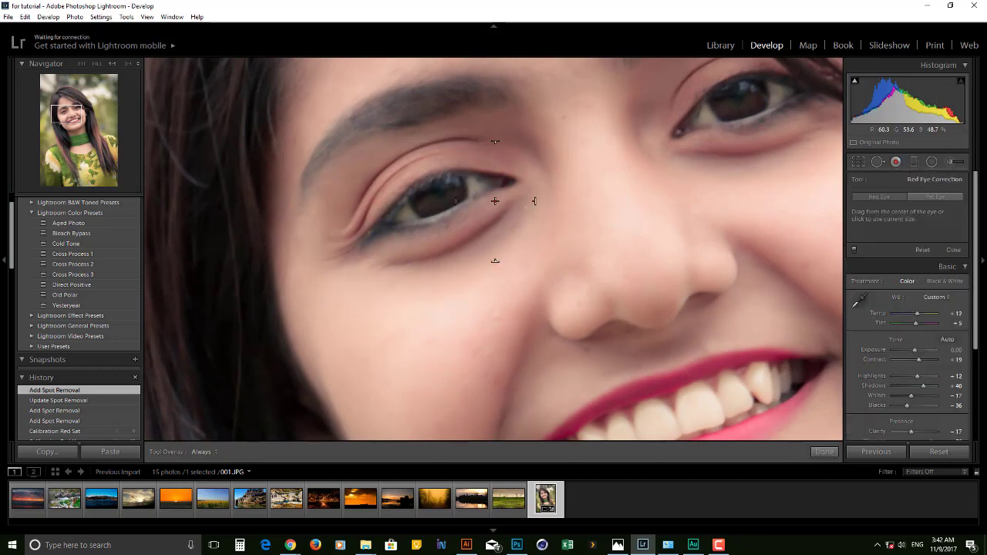
left_click(894, 162)
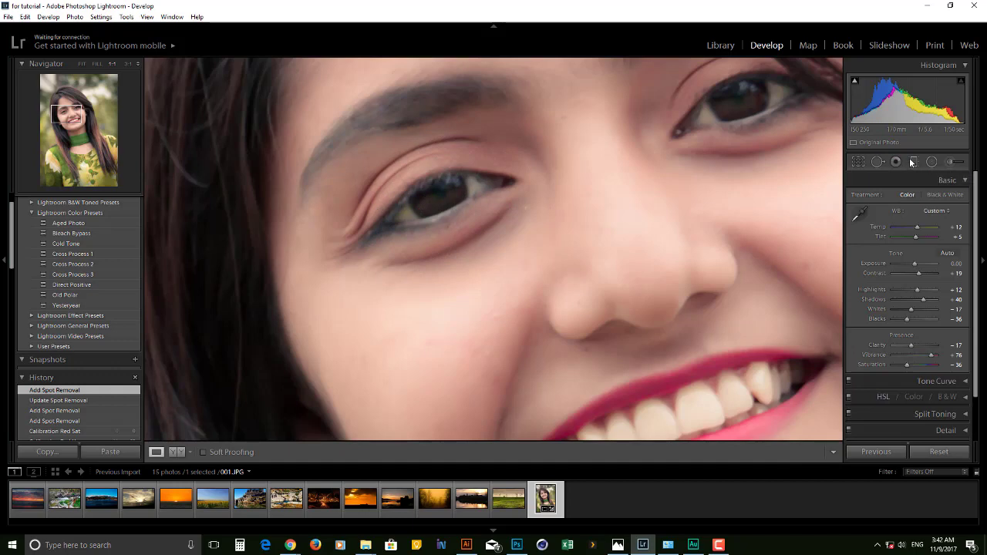
left_click(912, 163)
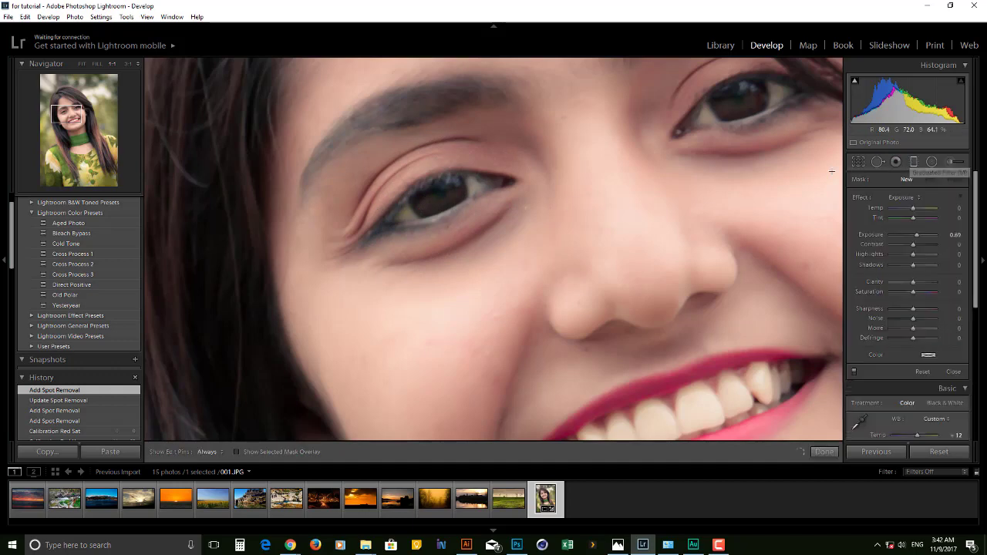
key("z")
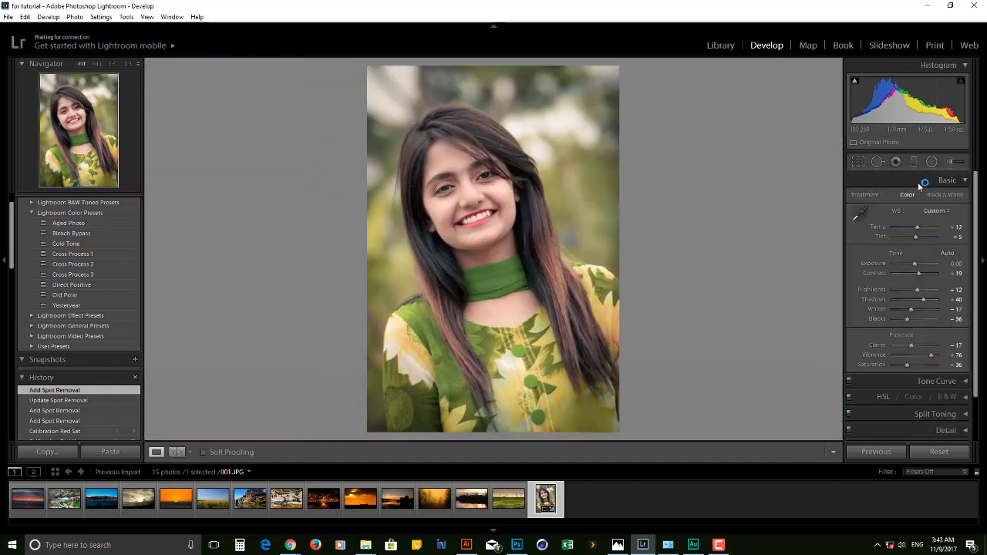
left_click_drag(544, 66, 443, 180)
Reposition and rotate the graduated filter, setting Temp 100, Exposure 1.24 and Saturation 47
left_click_drag(915, 209, 935, 209)
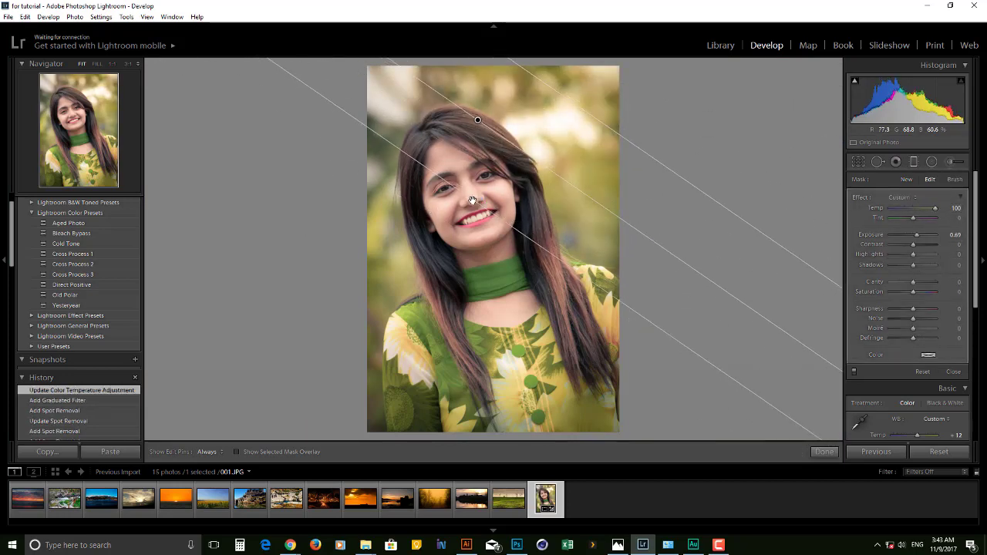
left_click_drag(472, 200, 466, 210)
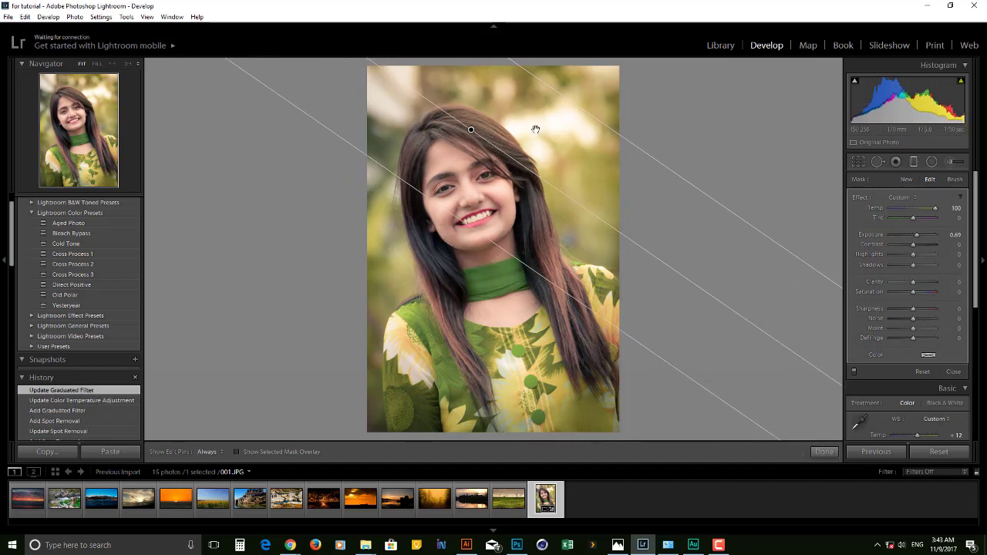
left_click_drag(471, 128, 466, 125)
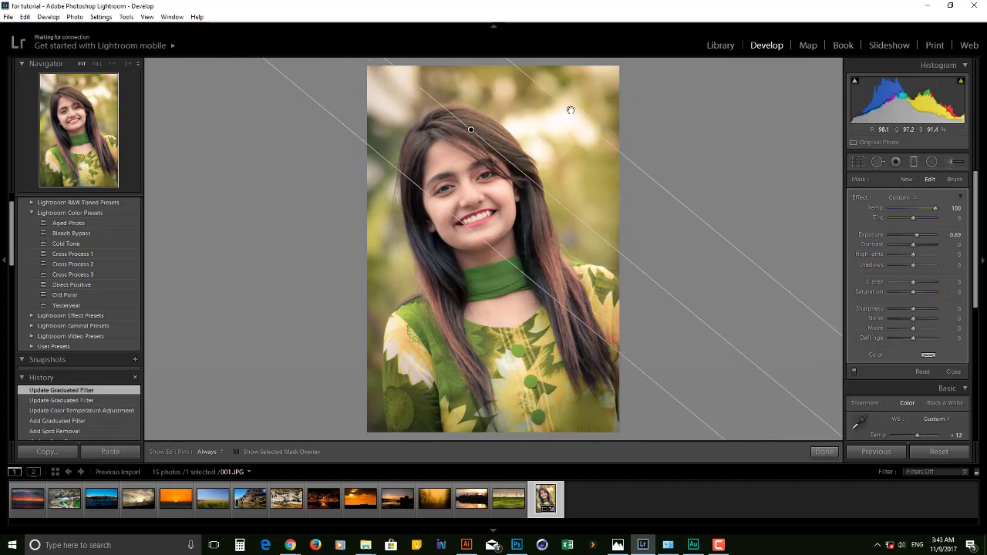
left_click_drag(598, 107, 557, 151)
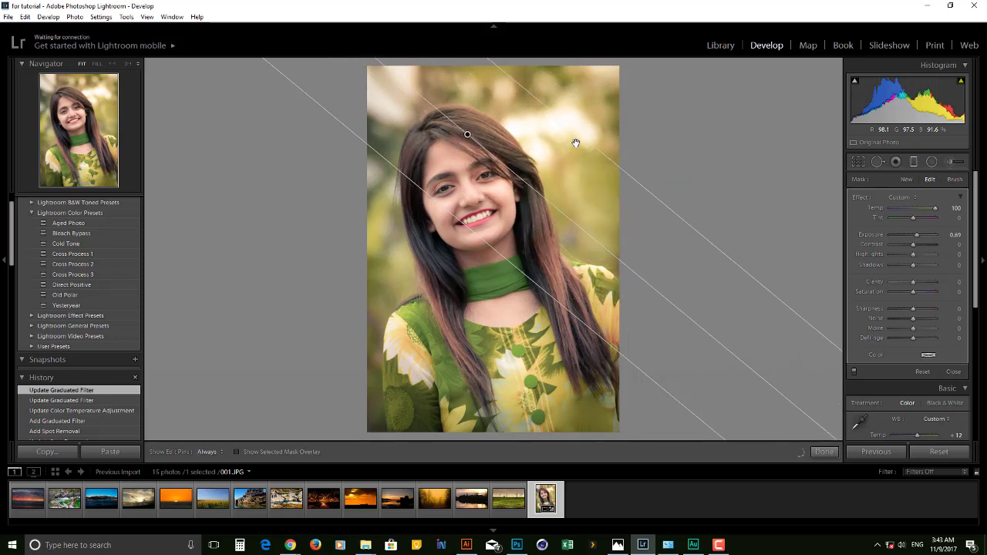
left_click_drag(918, 238, 922, 236)
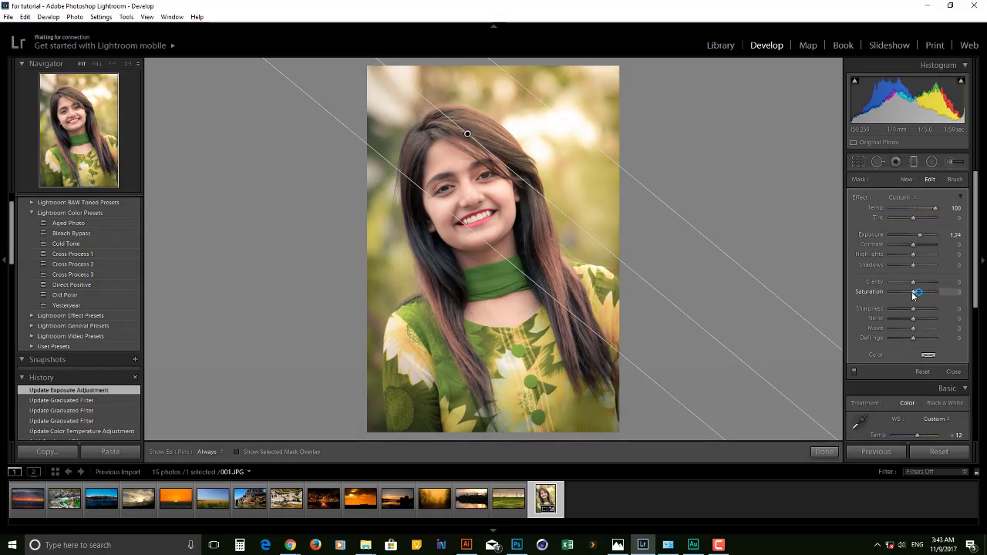
left_click_drag(913, 291, 924, 292)
left_click(914, 162)
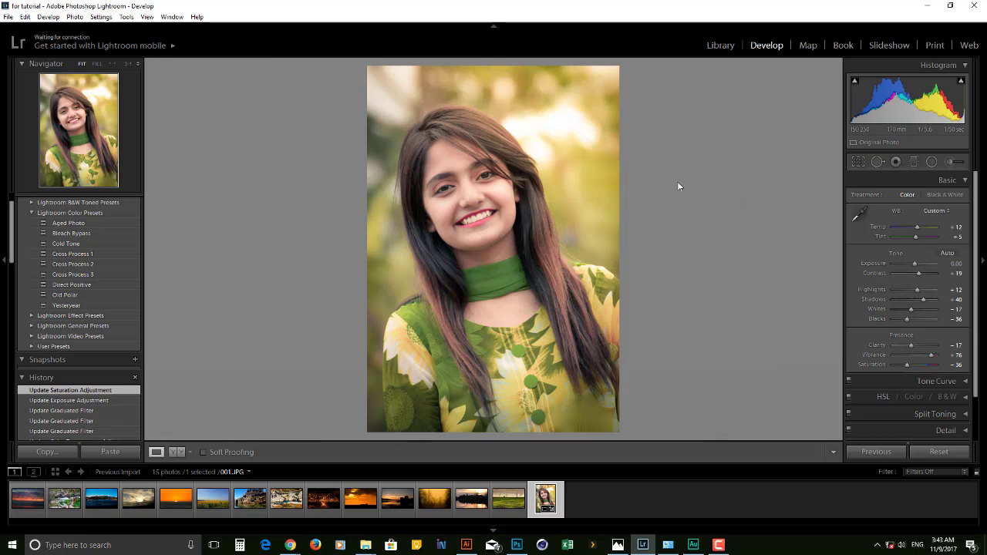
Draw a radial filter around her face with Exposure -0.97, enlarged symmetrically
left_click(932, 162)
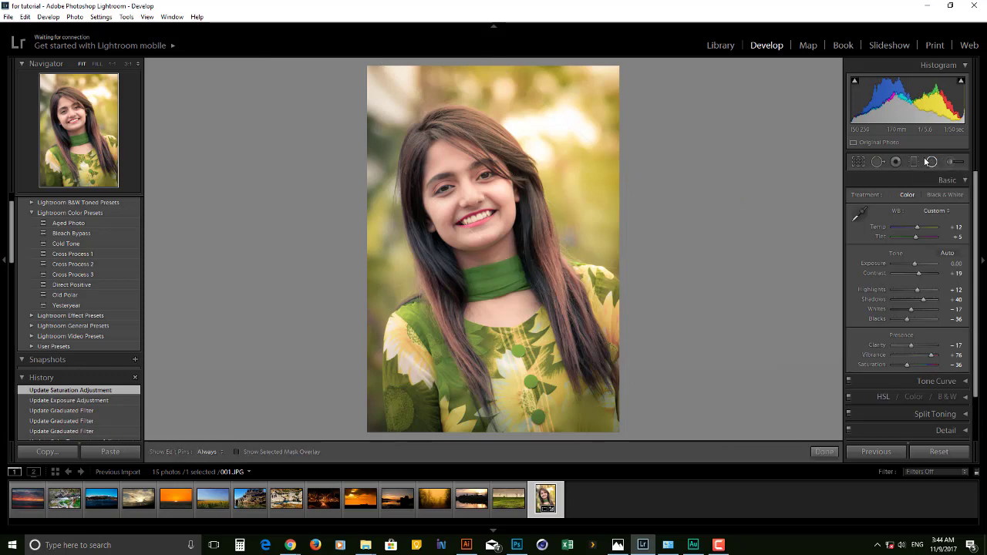
left_click_drag(472, 204, 615, 386)
mouse_move(917, 235)
left_mouse_down()
mouse_move(898, 236)
mouse_move(945, 235)
mouse_move(909, 236)
left_mouse_up()
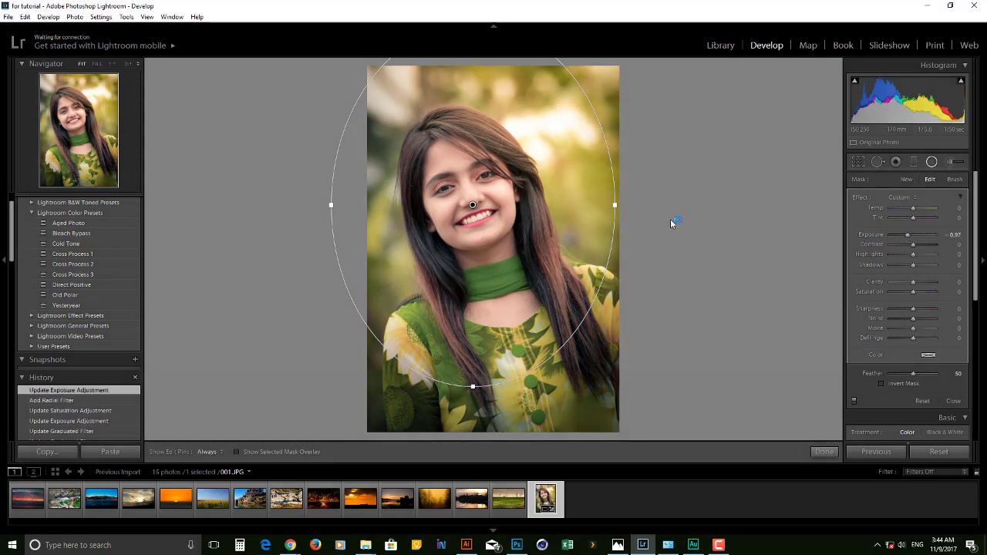
key("shift")
left_click_drag(473, 386, 474, 434)
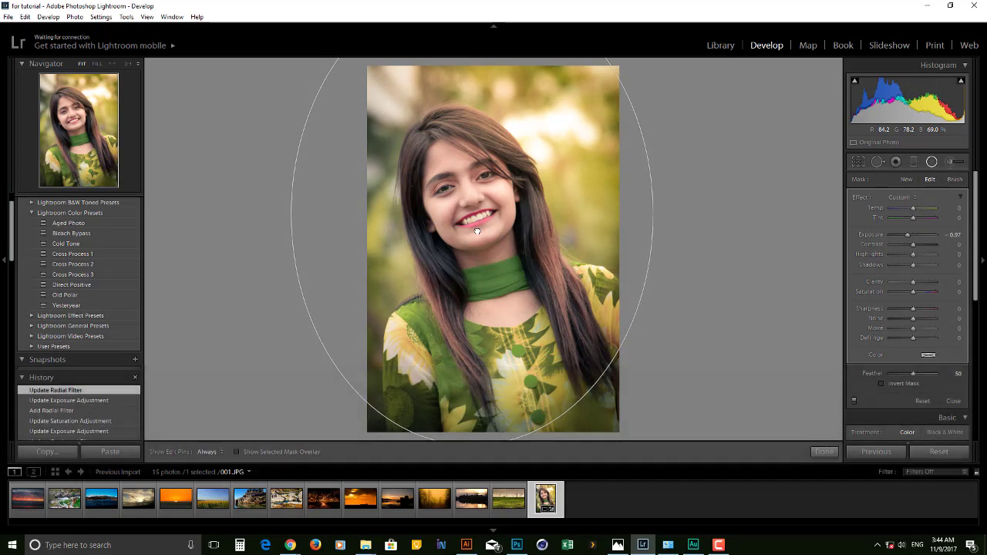
left_click(932, 161)
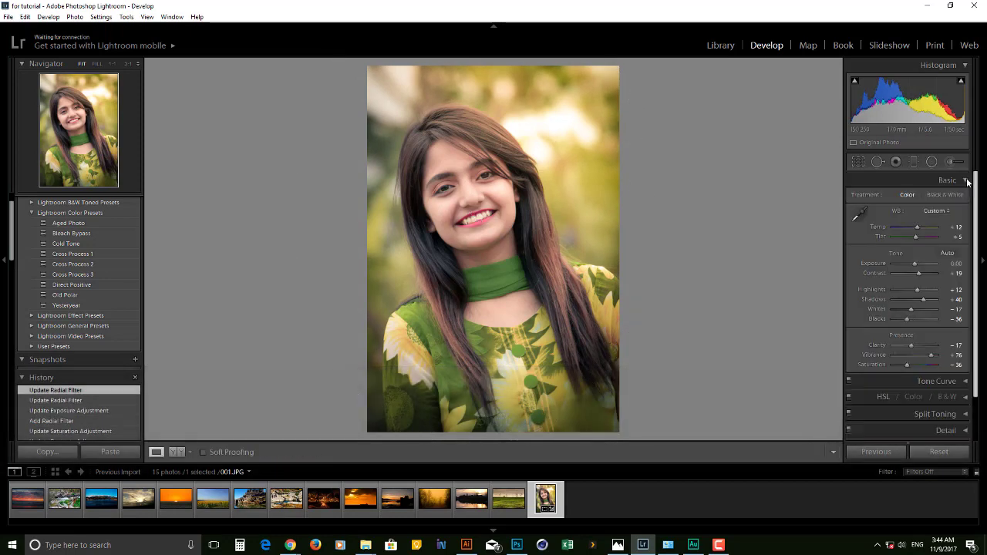
Paint an adjustment brush mask over her face and forehead
left_click(953, 162)
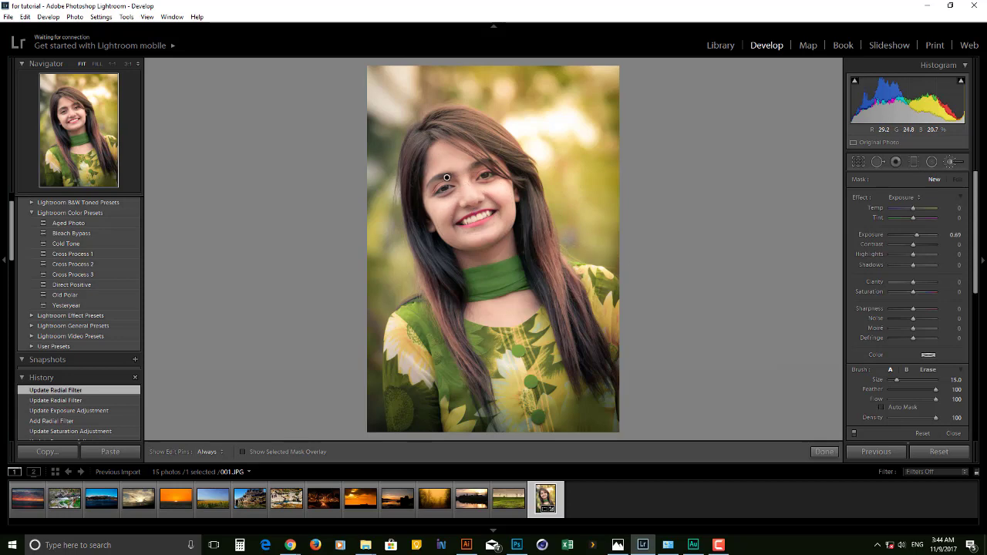
key("h")
mouse_move(446, 177)
left_mouse_down()
mouse_move(493, 316)
mouse_move(523, 304)
mouse_move(501, 316)
left_mouse_up()
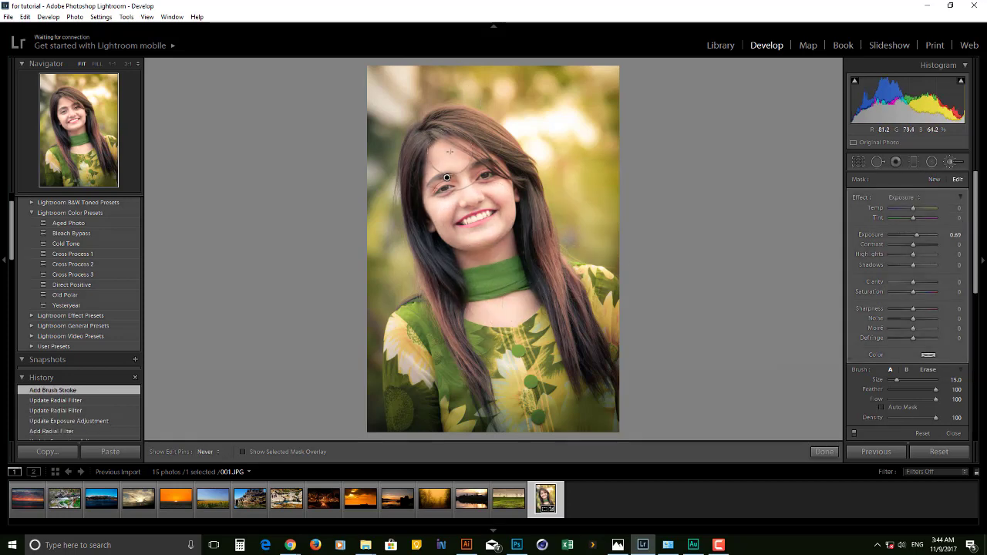
left_click_drag(449, 151, 509, 193)
key("h")
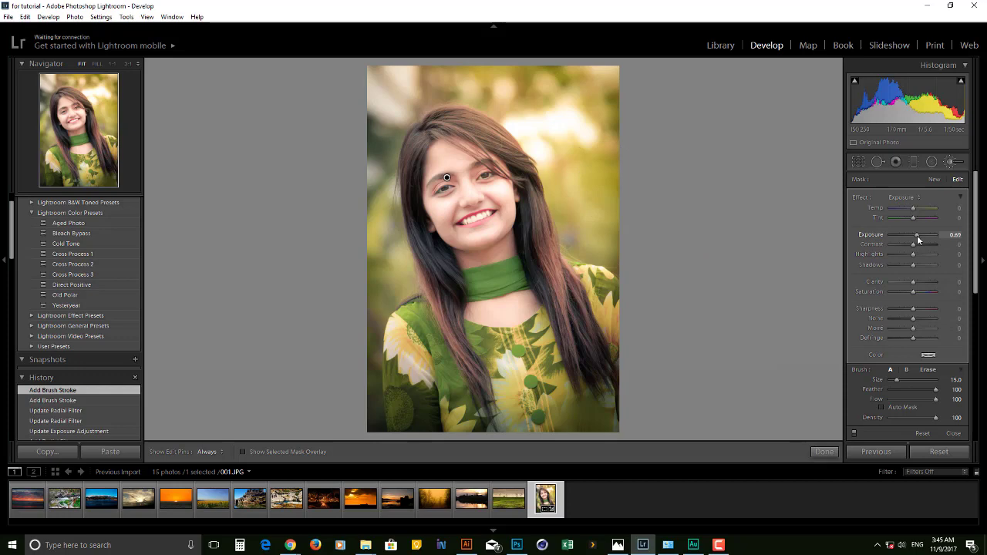
Set the brush to Exposure 0.32, Contrast -26, Highlights -26 and Temp -3, tweaking Saturation
left_click_drag(917, 240, 915, 240)
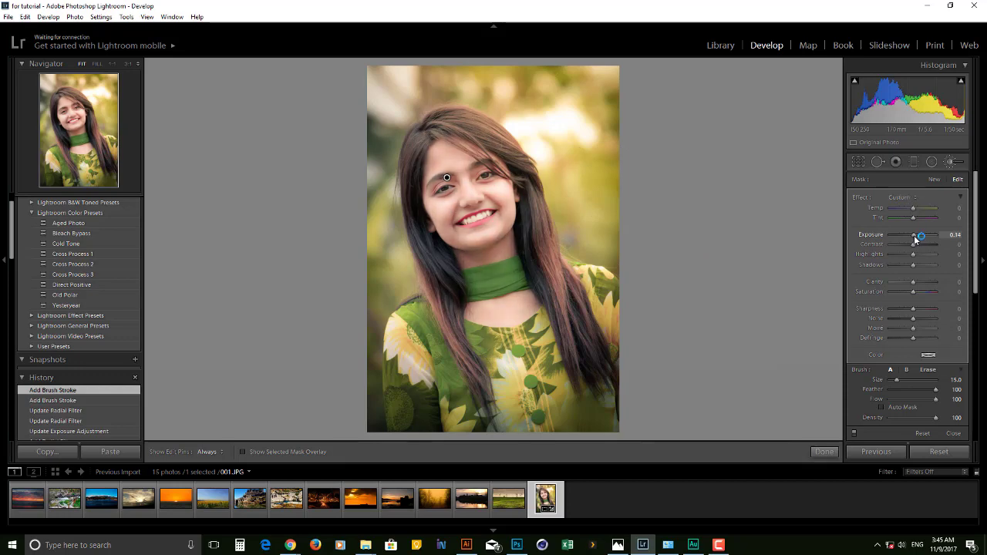
left_click_drag(914, 235, 915, 236)
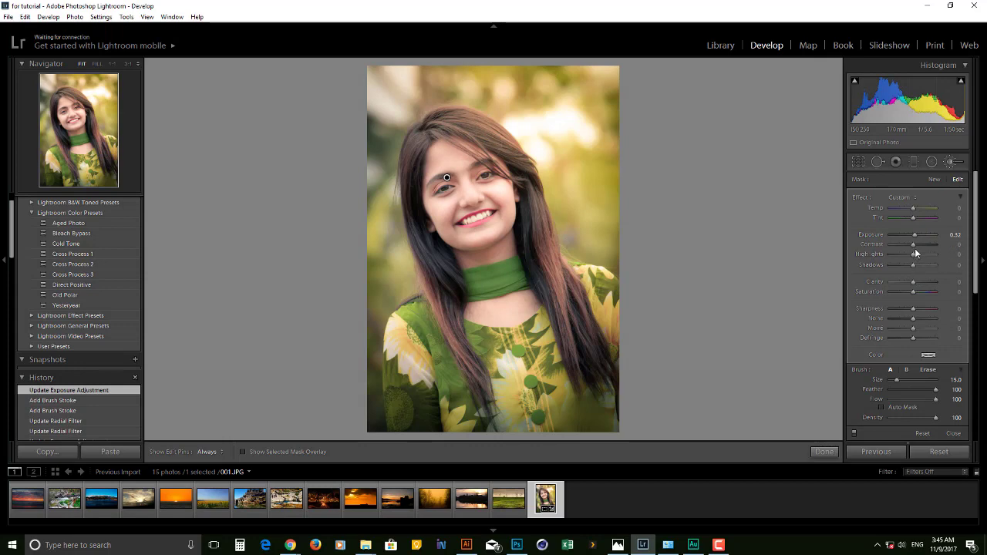
left_click_drag(913, 244, 909, 254)
mouse_move(913, 208)
left_mouse_down()
mouse_move(902, 209)
mouse_move(912, 213)
left_mouse_up()
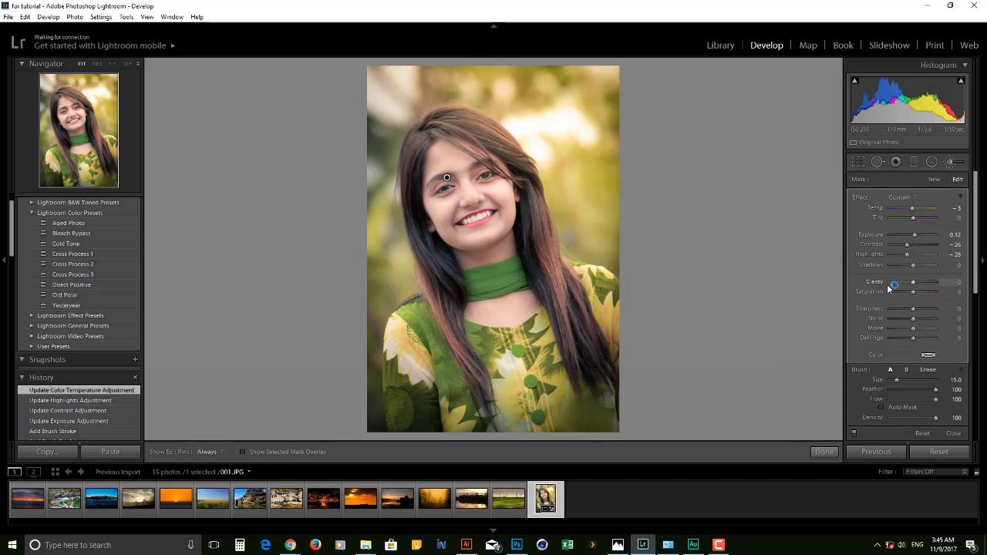
mouse_move(914, 292)
left_mouse_down()
mouse_move(887, 291)
mouse_move(918, 291)
left_mouse_up()
key("k")
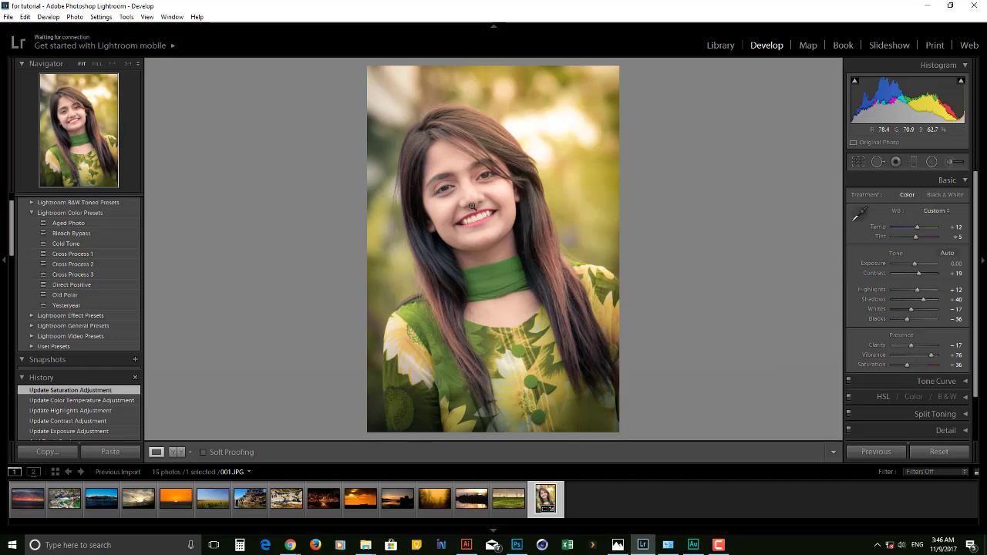
Open the Export dialog for the portrait
right_click(473, 209)
mouse_move(517, 437)
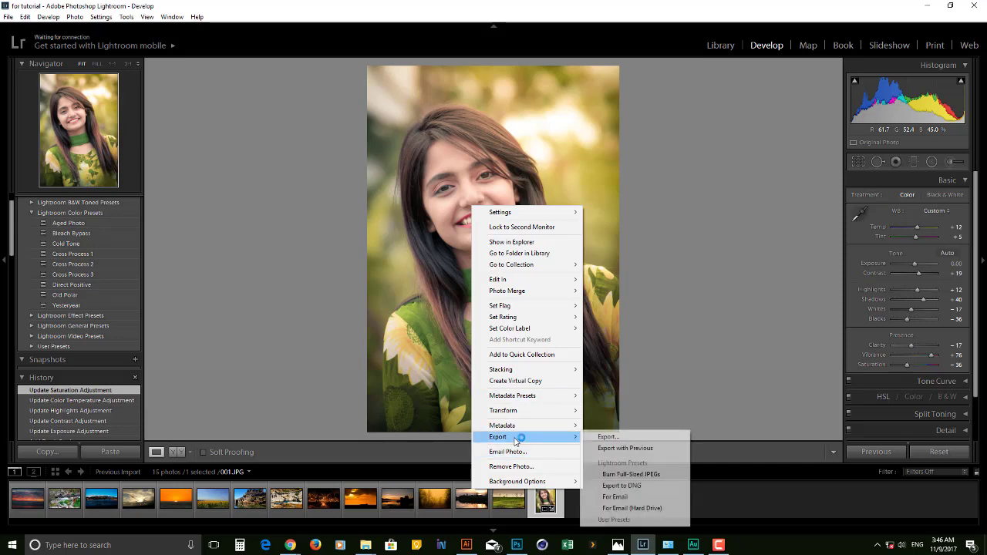
left_click(654, 437)
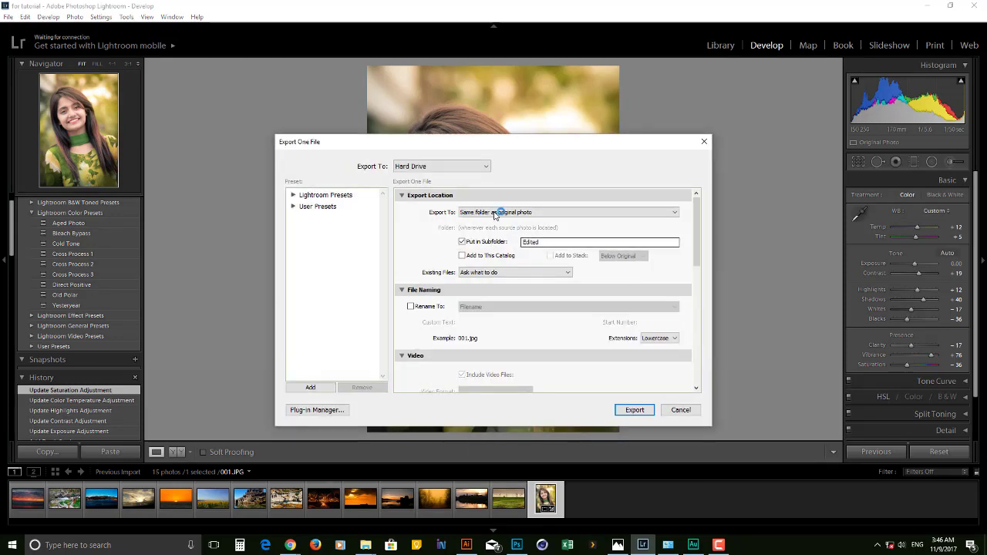
Export to the original photo's folder, inside a subfolder named Edited
left_click(518, 216)
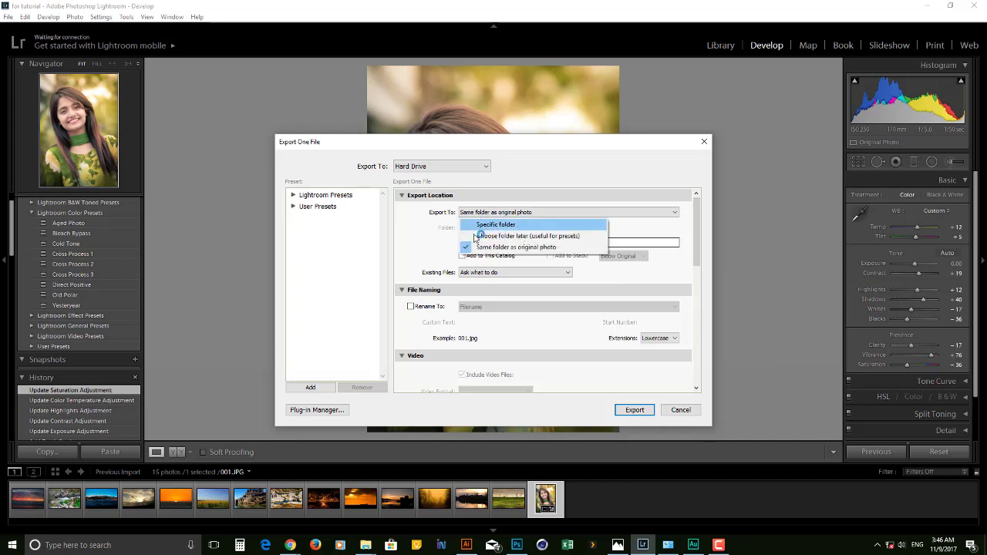
left_click(566, 249)
left_click(461, 243)
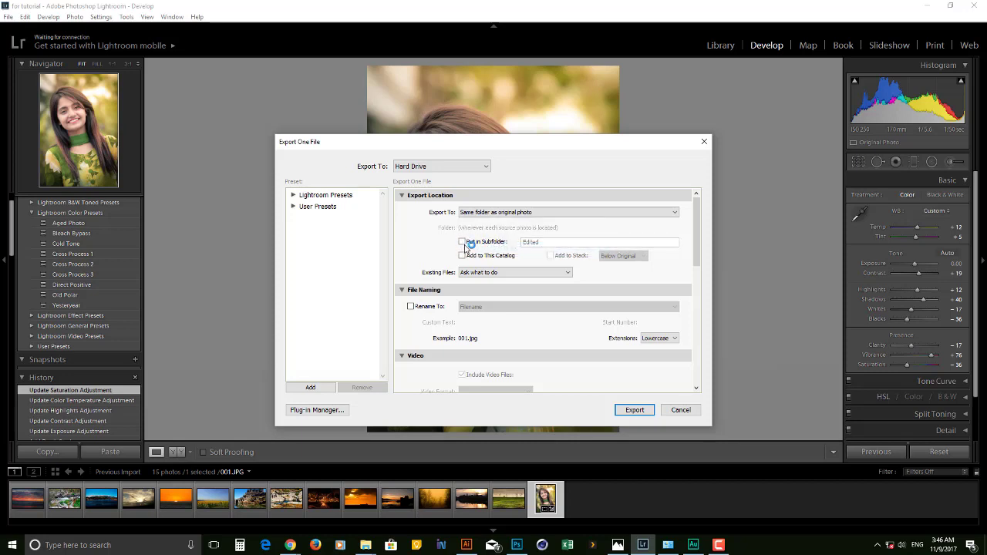
left_click(463, 241)
double_click(552, 242)
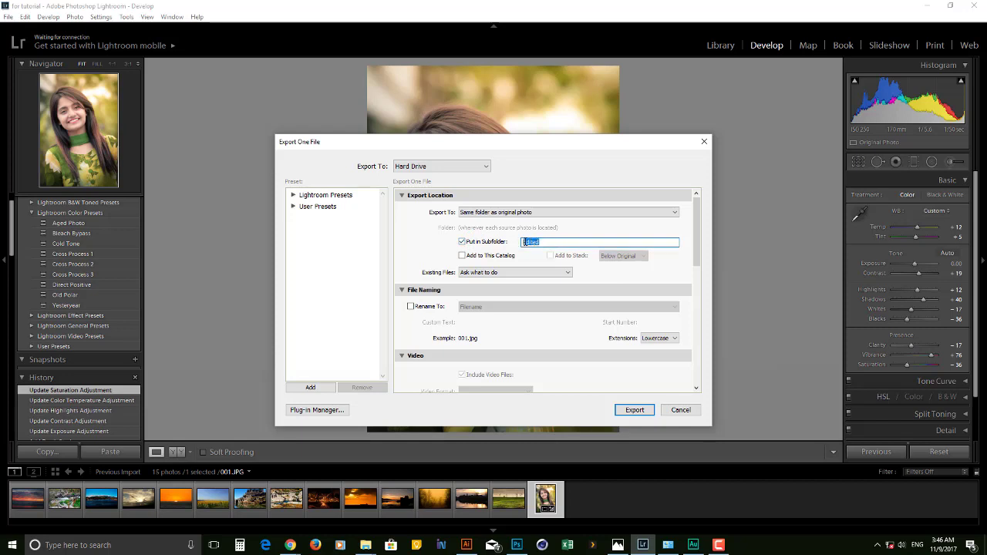
left_click(524, 242)
Set the JPEG quality to 80
left_click_drag(697, 225, 693, 296)
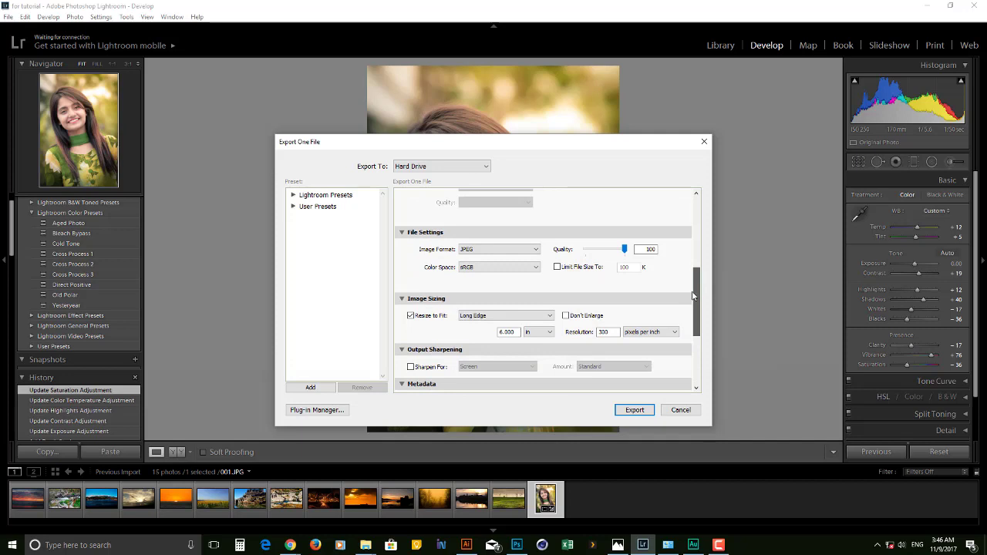
double_click(650, 249)
left_click_drag(627, 249, 619, 253)
left_click_drag(617, 254, 619, 254)
Resize to fit a 2000-pixel long edge at 72 pixels per inch
left_click(411, 317)
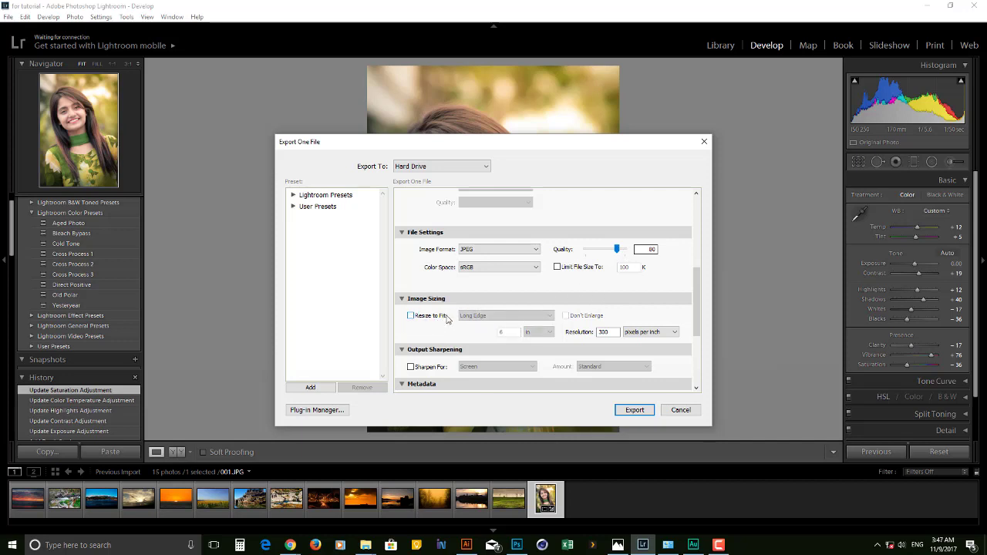
left_click(411, 316)
left_click(479, 317)
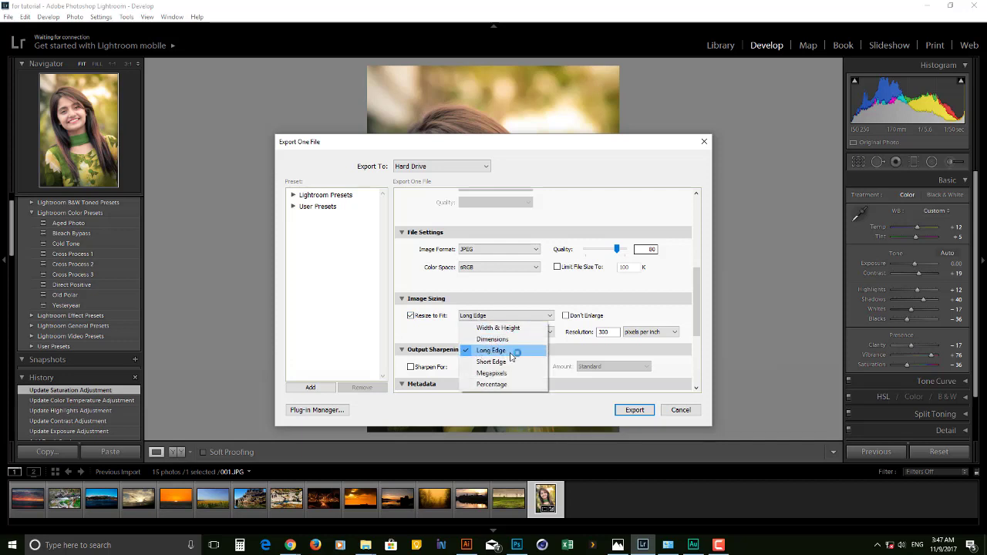
left_click(510, 351)
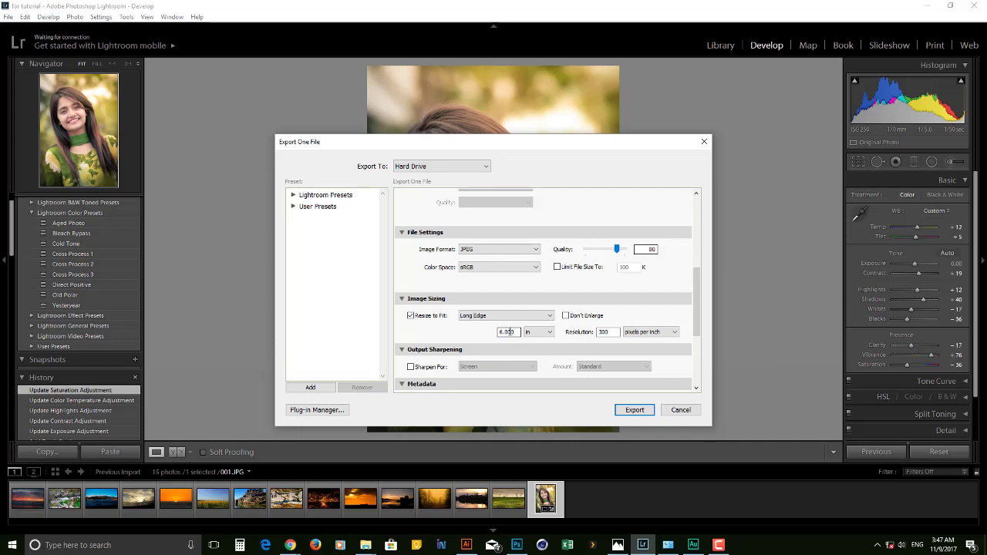
left_click(541, 331)
left_click(564, 347)
type("2")
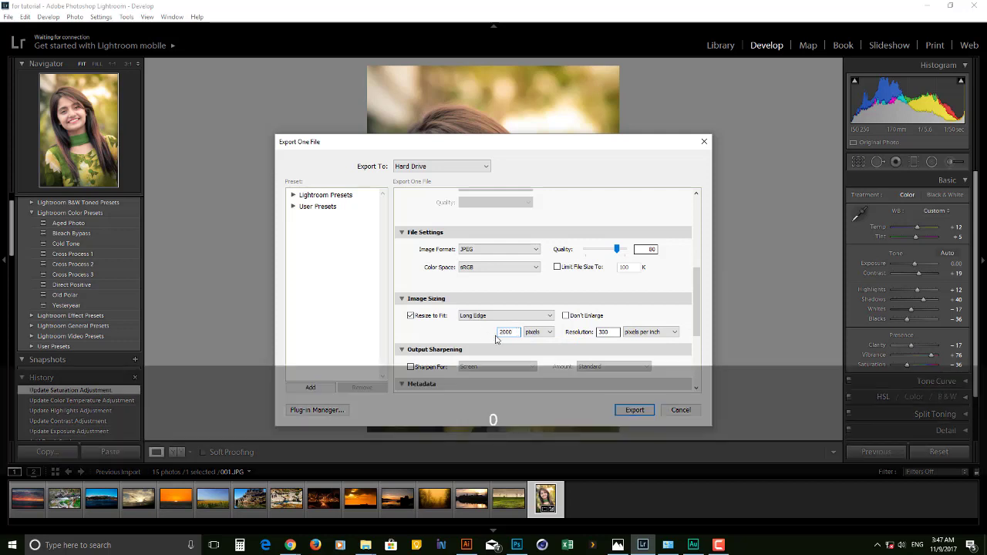
left_click(614, 331)
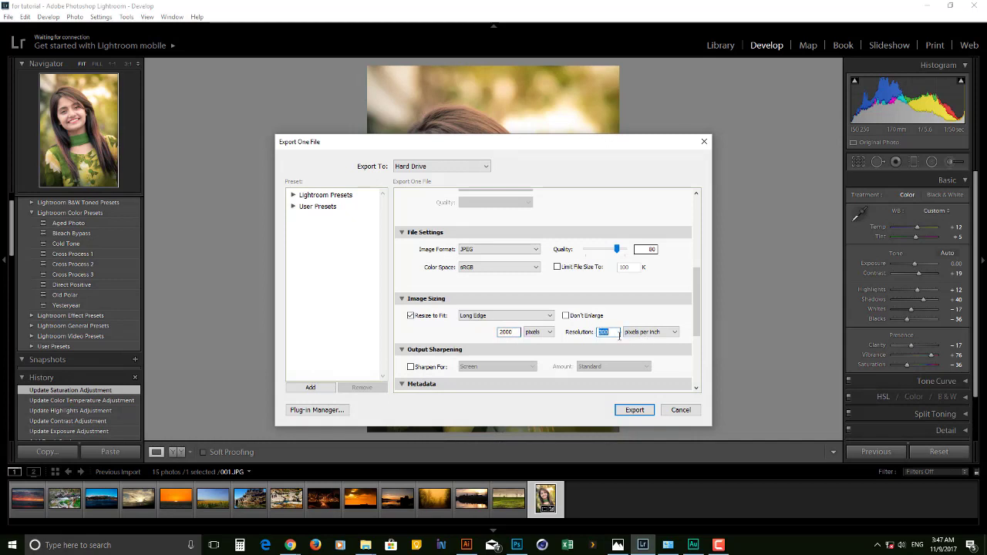
type("7")
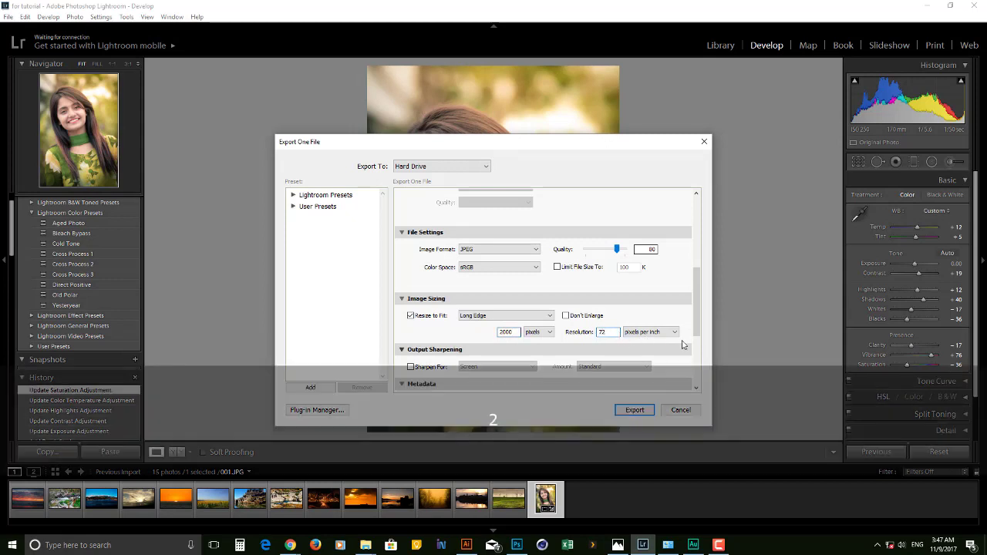
left_click(650, 331)
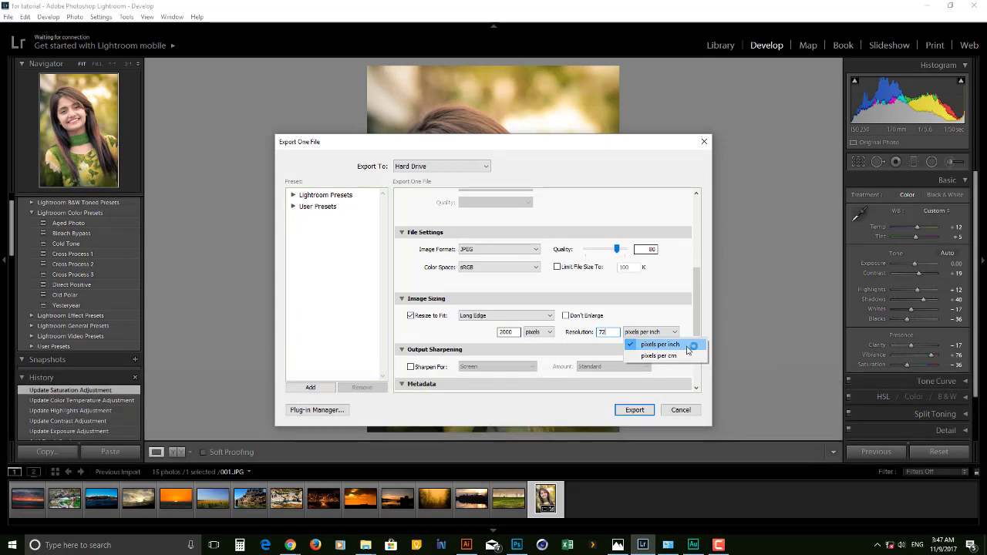
left_click(688, 347)
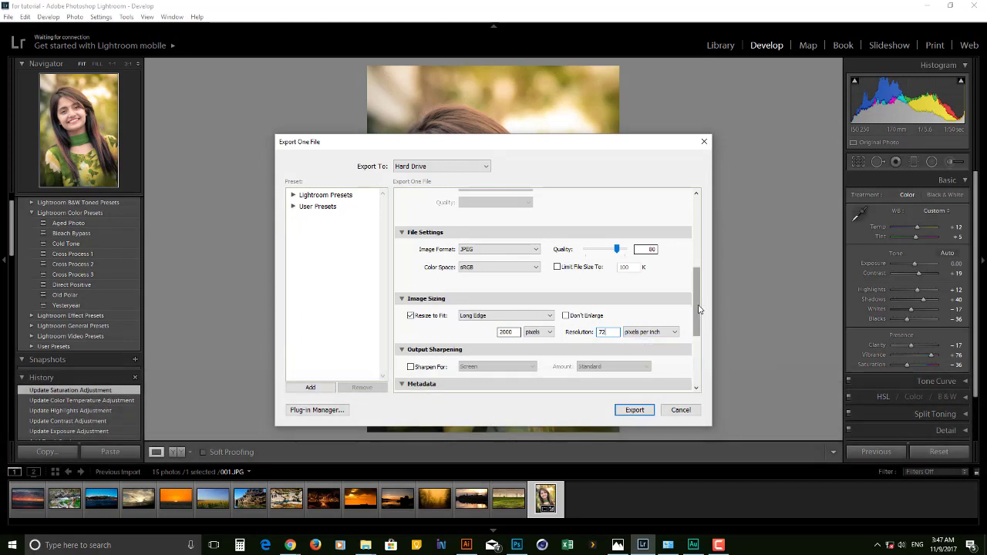
left_click_drag(699, 309, 712, 234)
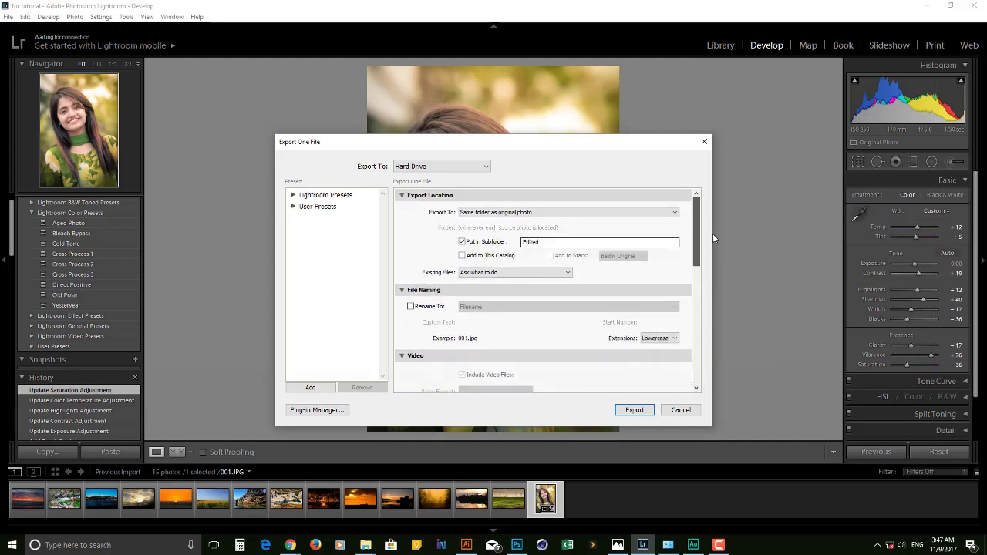
Export the portrait as a quality-80 JPEG into the Edited subfolder
left_click(637, 411)
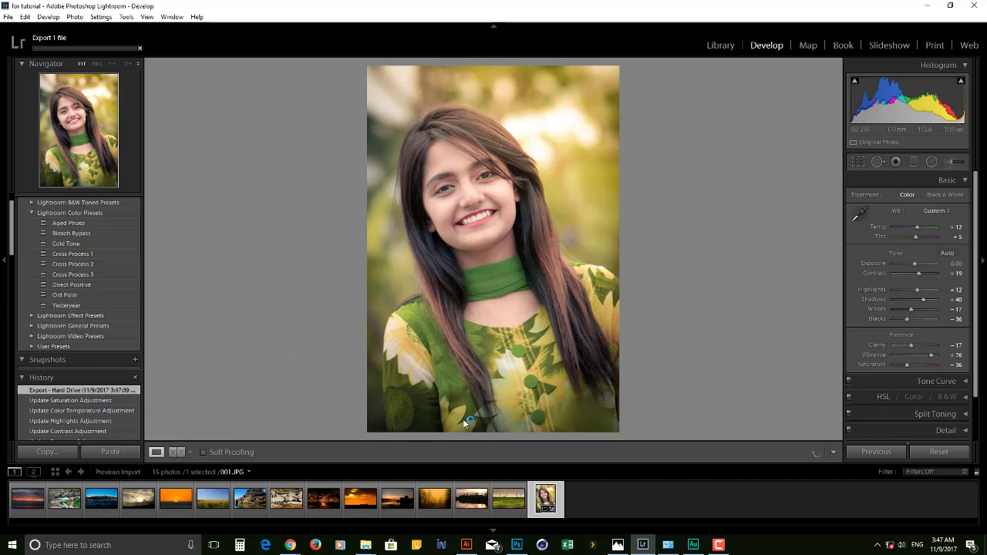
mouse_move(366, 545)
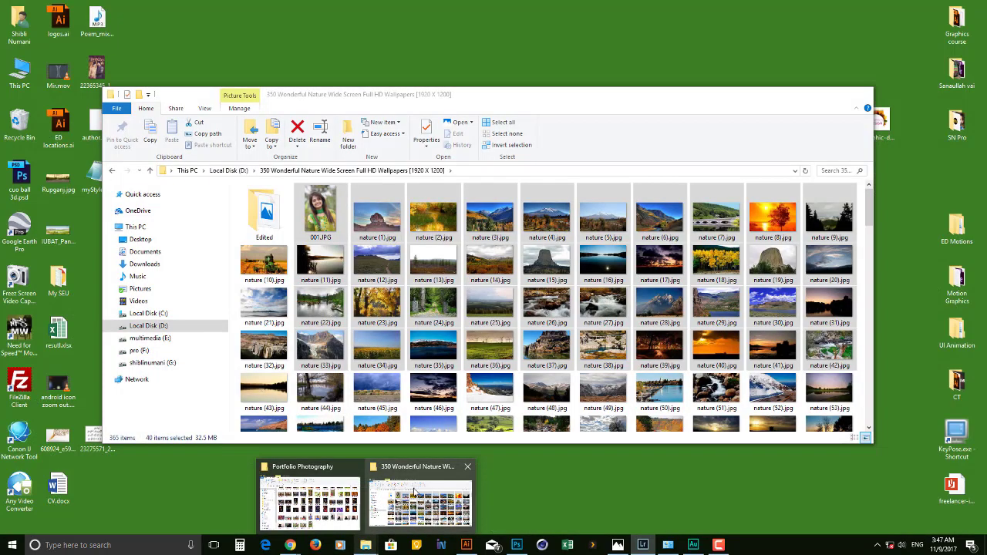
In the nature wallpapers folder window, open the Edited folder holding the exported 001.jpg
left_click(417, 490)
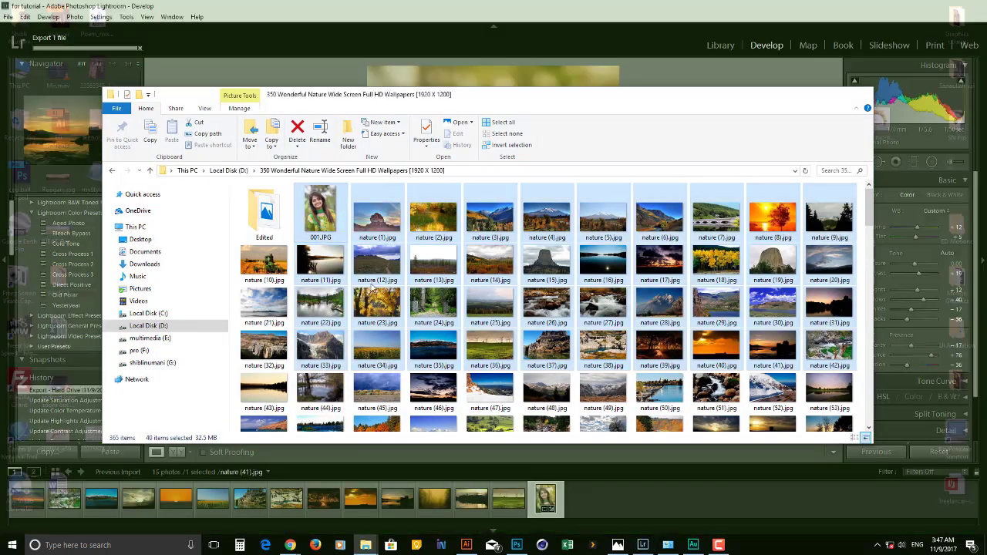
left_click(603, 210)
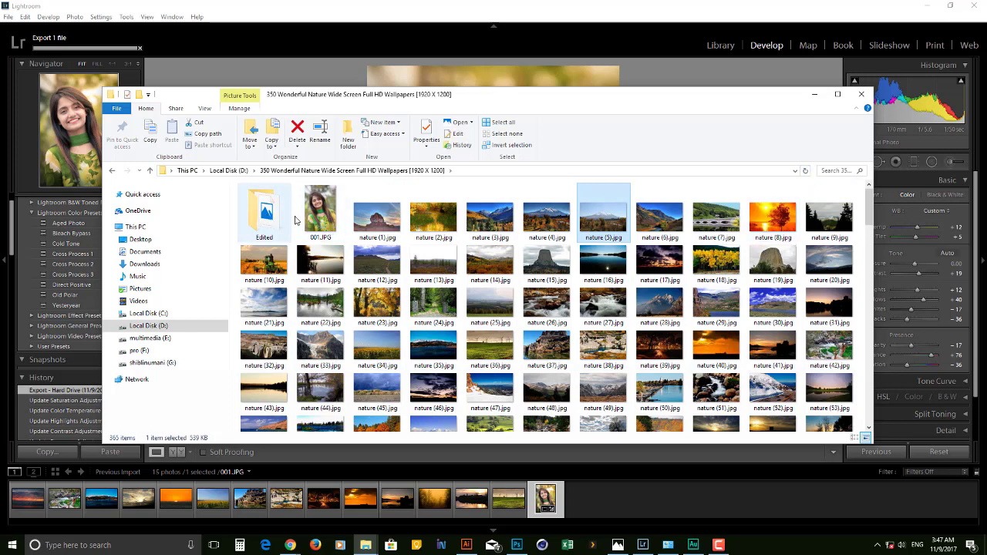
left_click(269, 222)
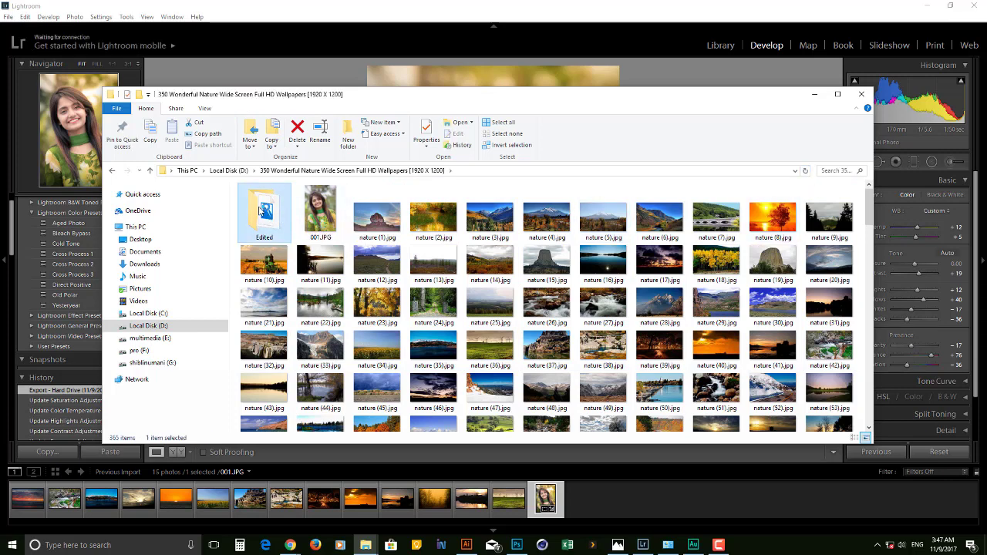
double_click(266, 212)
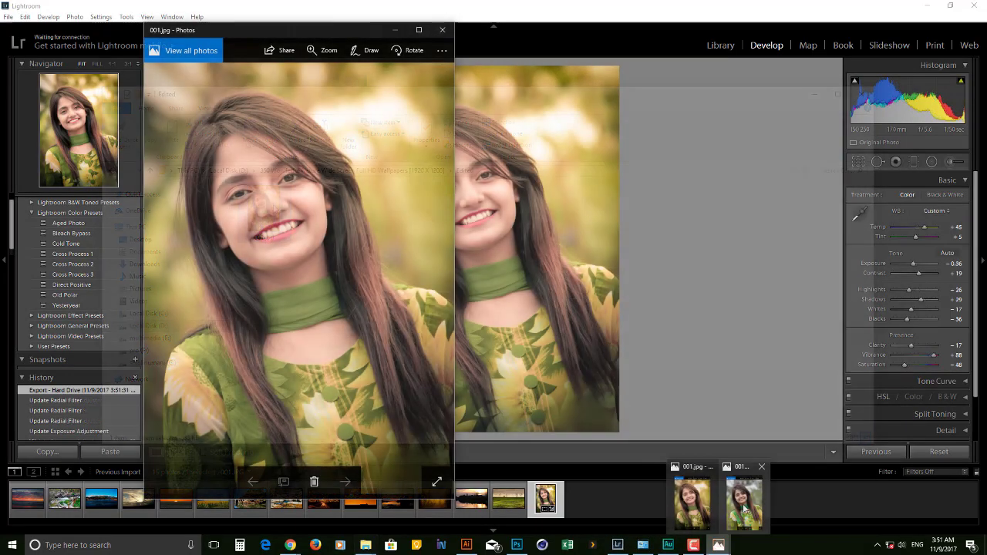
Place the original 001.JPG and edited 001.jpg windows side by side, enlarging the edited one
left_click(744, 505)
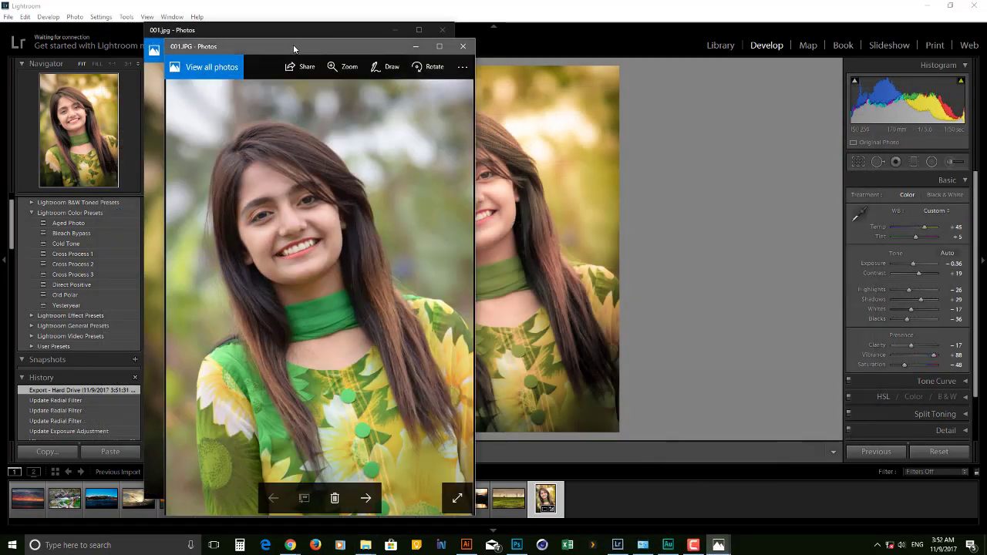
left_click(152, 97)
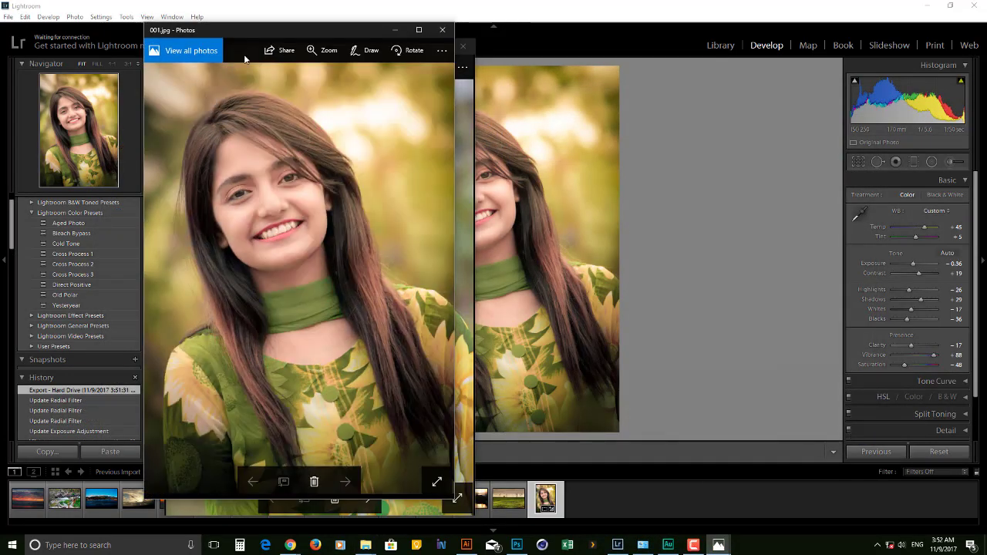
left_click_drag(231, 29, 531, 41)
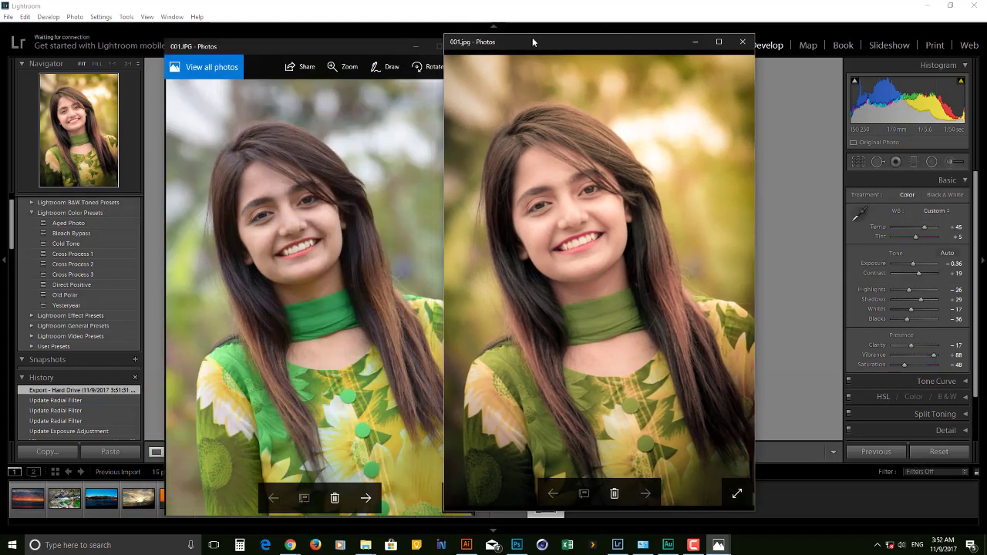
left_click_drag(299, 46, 279, 40)
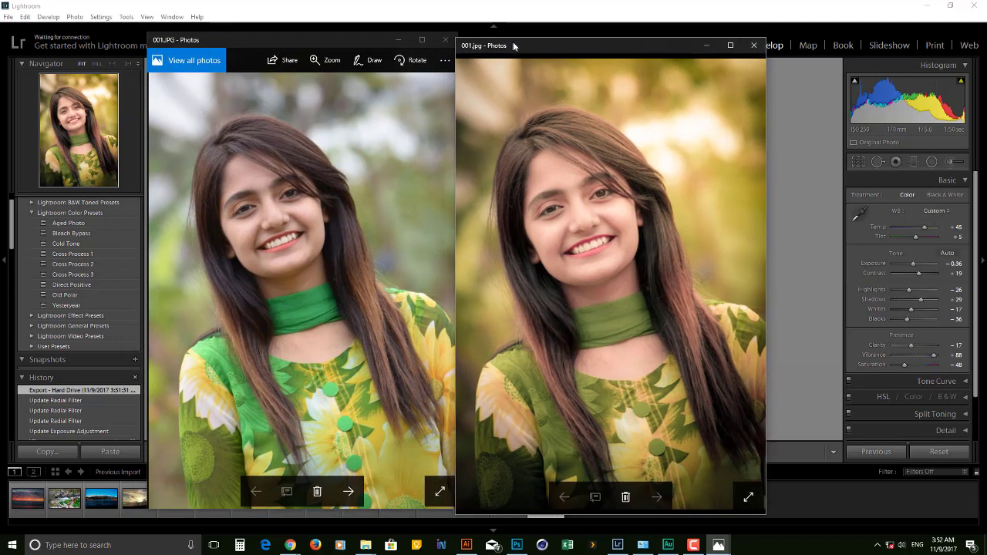
left_click(346, 158)
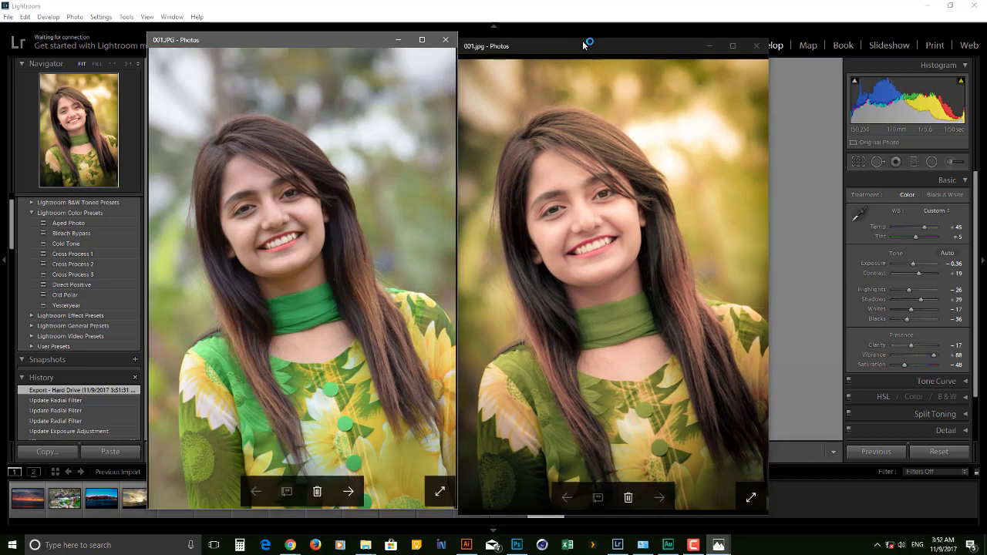
left_click_drag(767, 38, 777, 28)
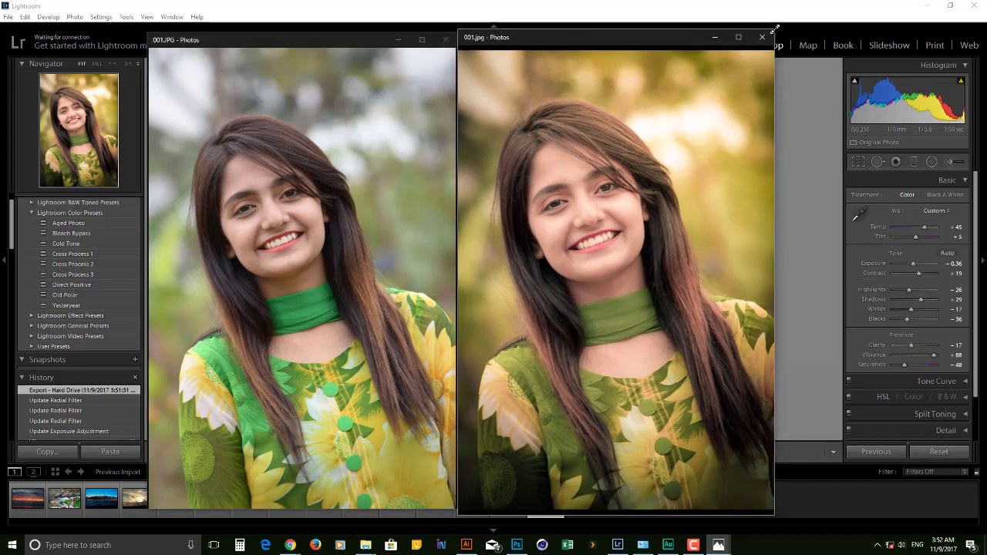